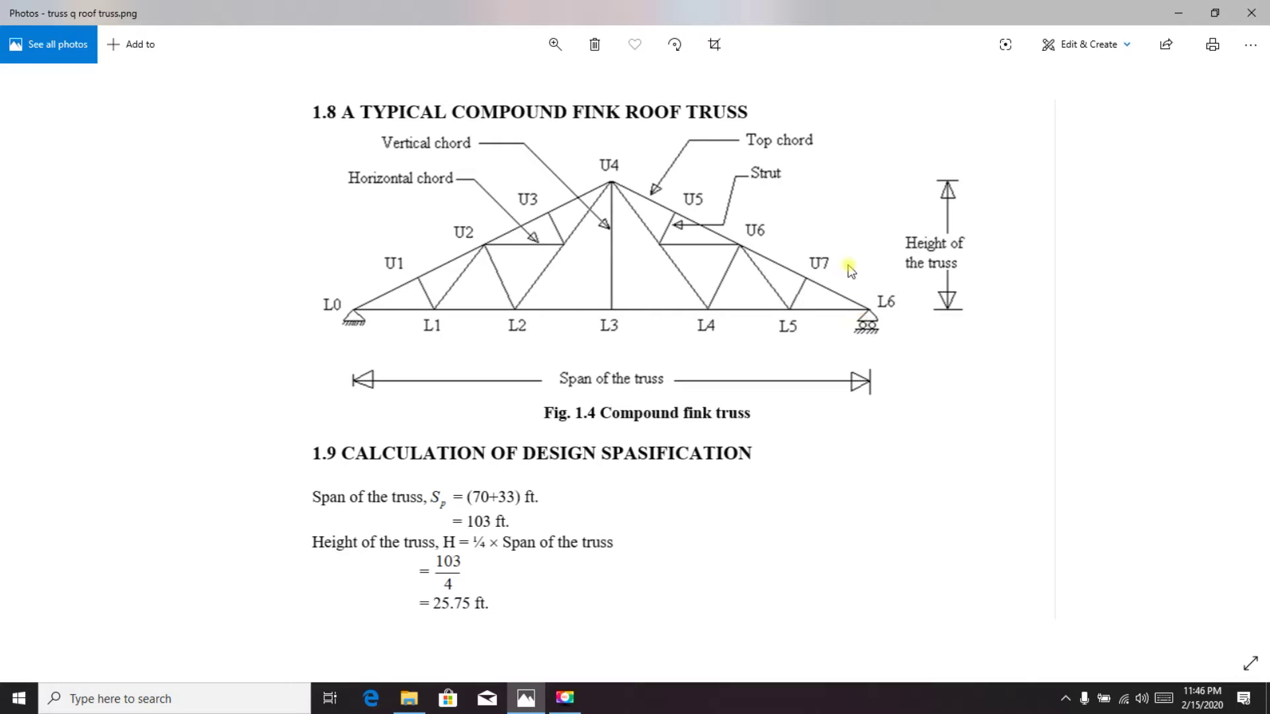
- Switch to ETABS and start a new model using the saved user default settings
click(1178, 12)
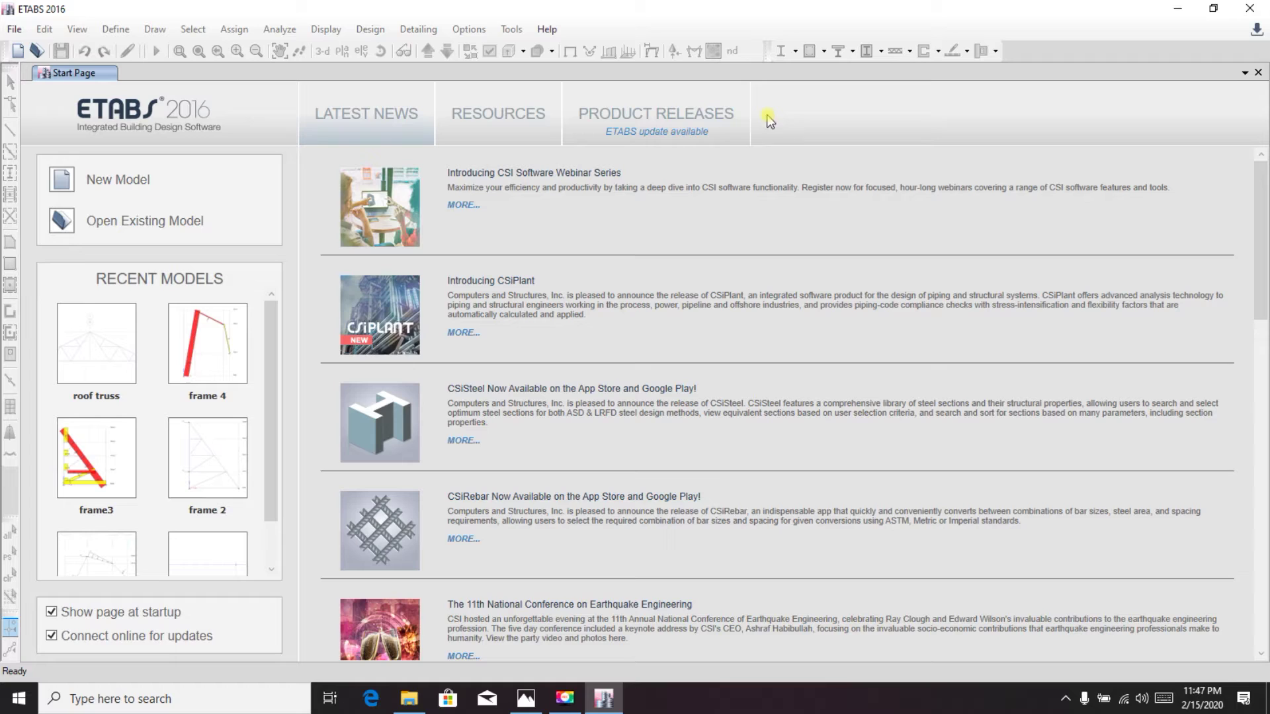
click(16, 52)
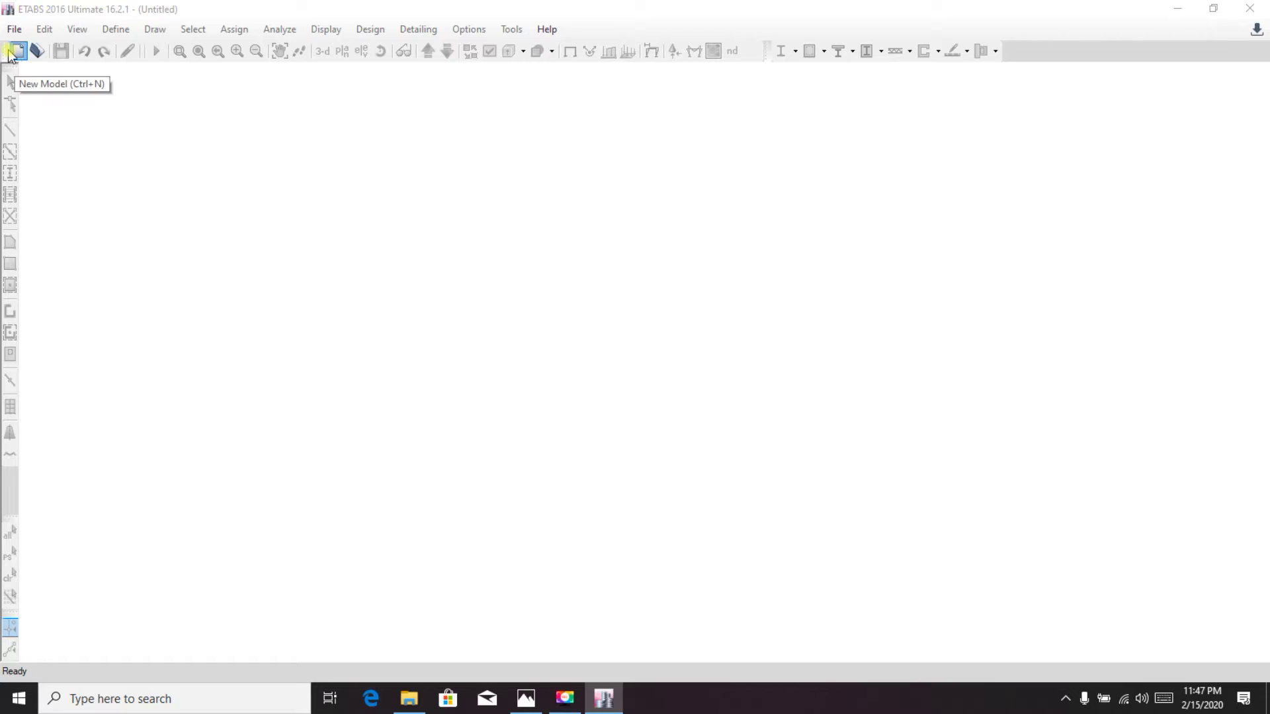
mouse_move(543, 213)
mouse_down()
mouse_move(568, 231)
mouse_move(548, 227)
mouse_up()
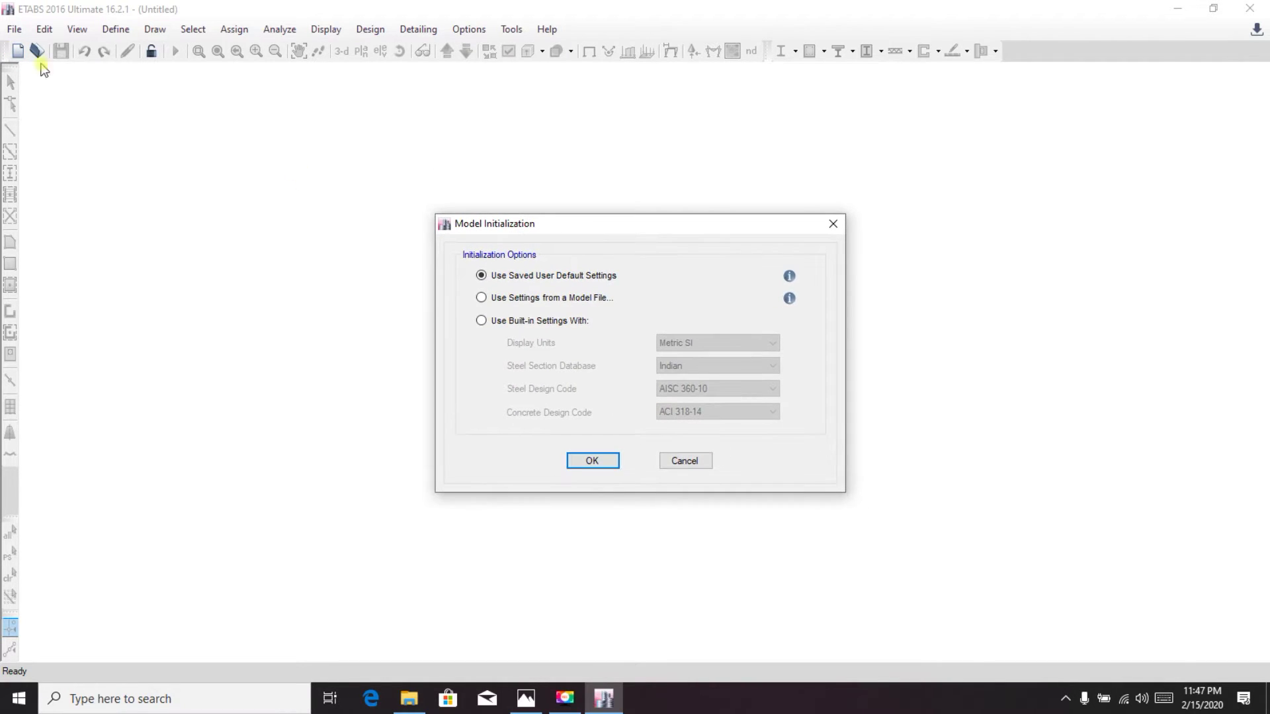
click(527, 700)
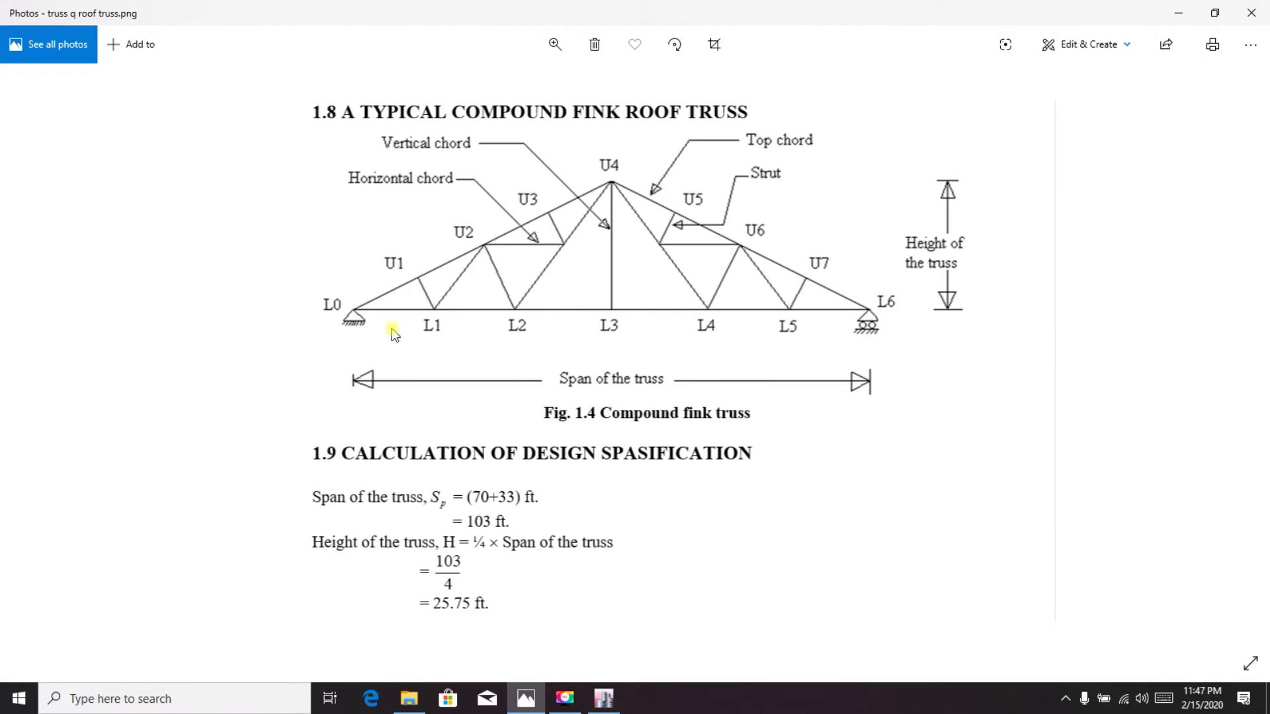
click(604, 699)
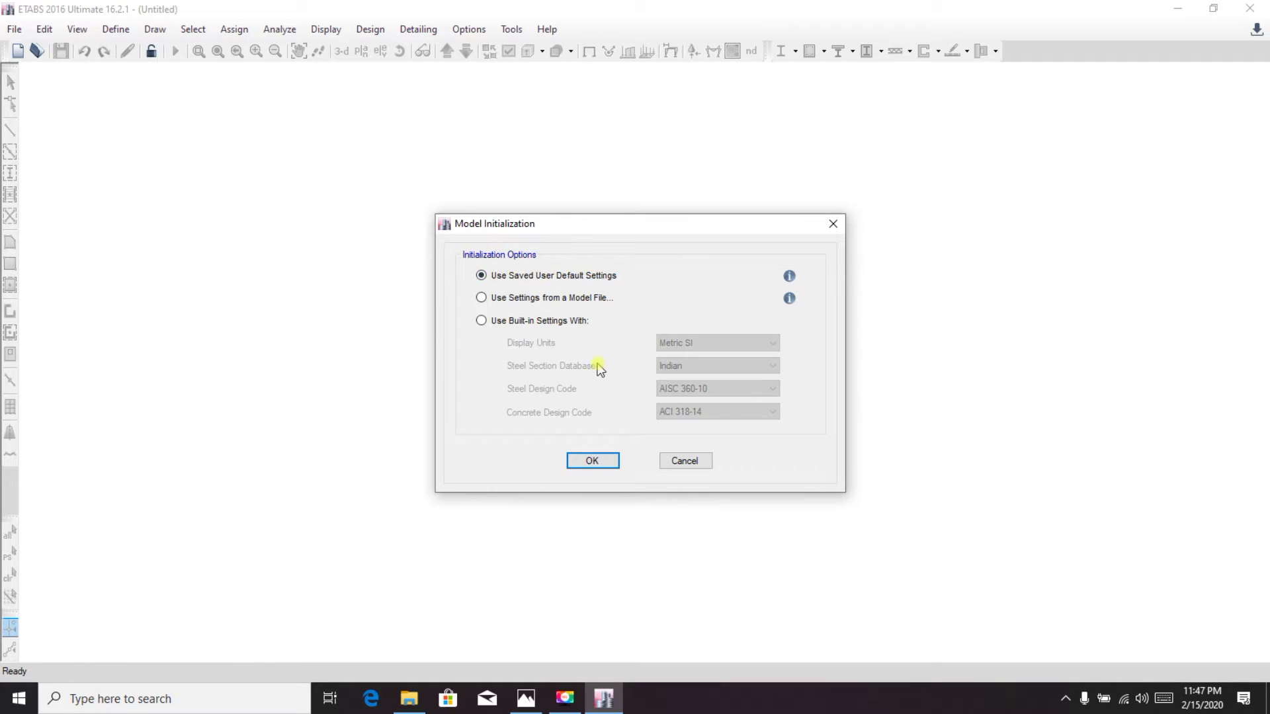
click(591, 461)
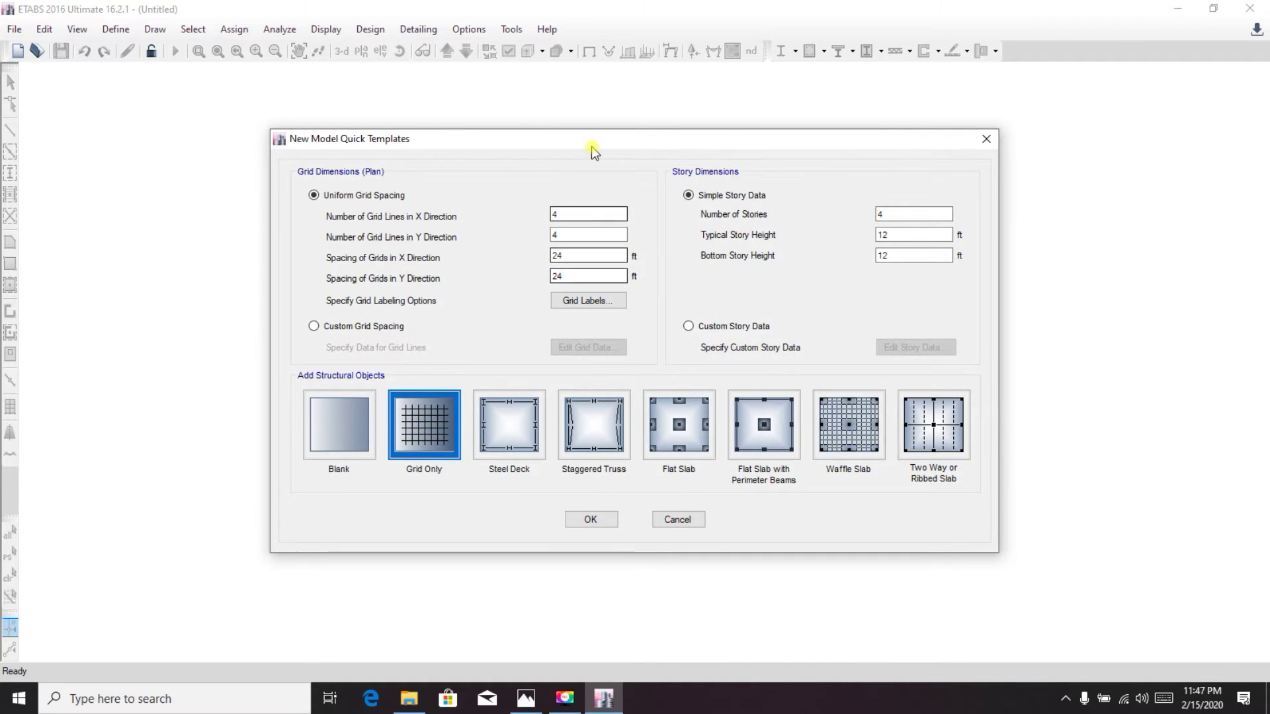
- Check the reference truss drawing and set uniform grid lines to 3 in the X direction and 1 in the Y direction
drag(591, 147, 608, 137)
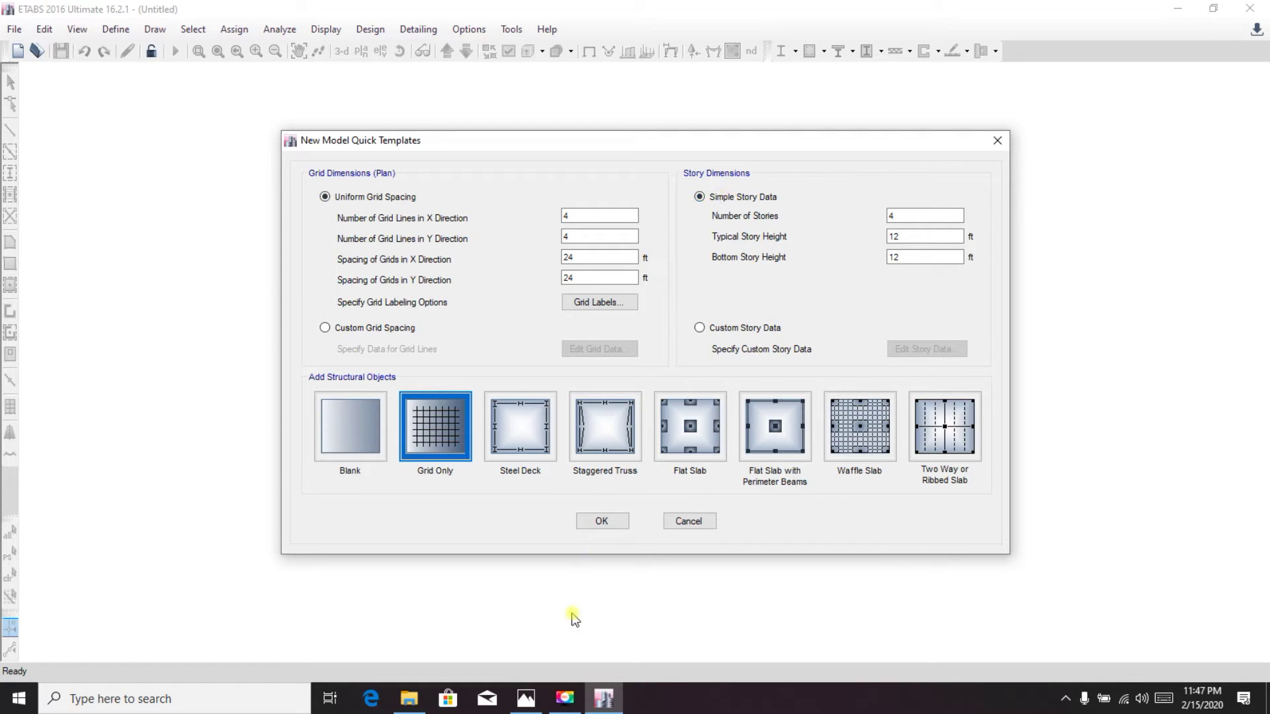
click(532, 706)
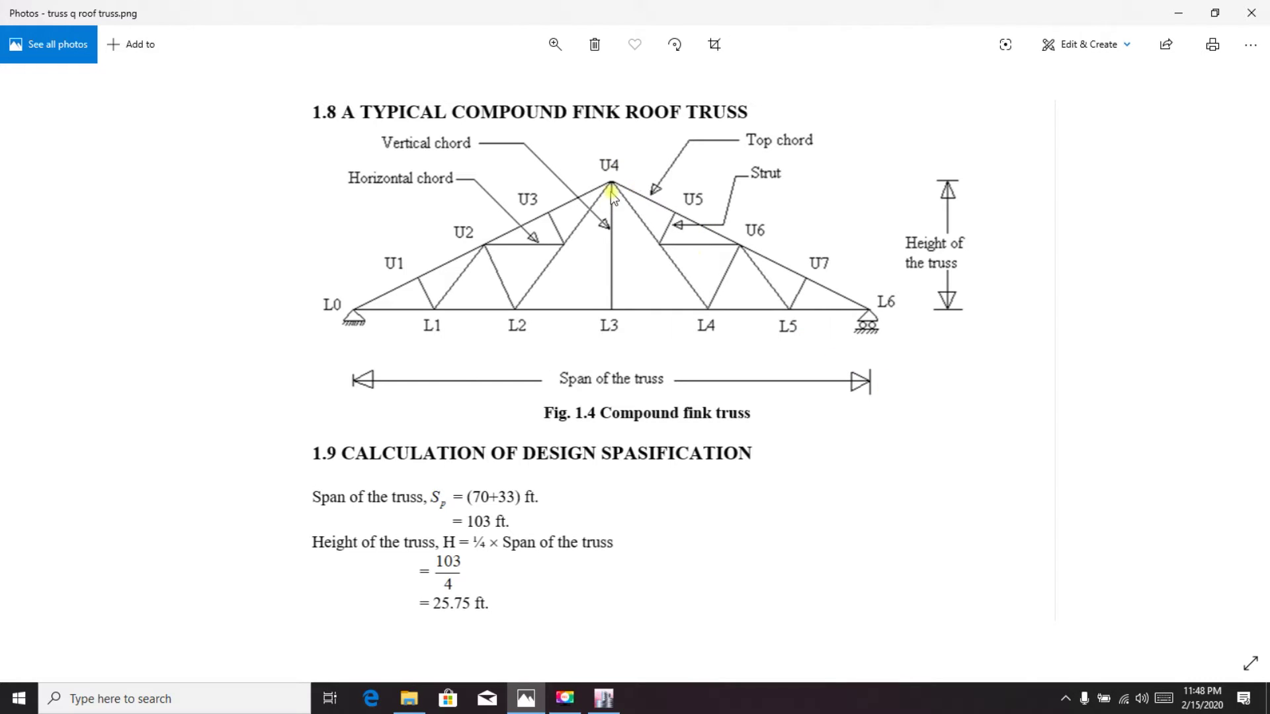
click(613, 705)
double_click(575, 216)
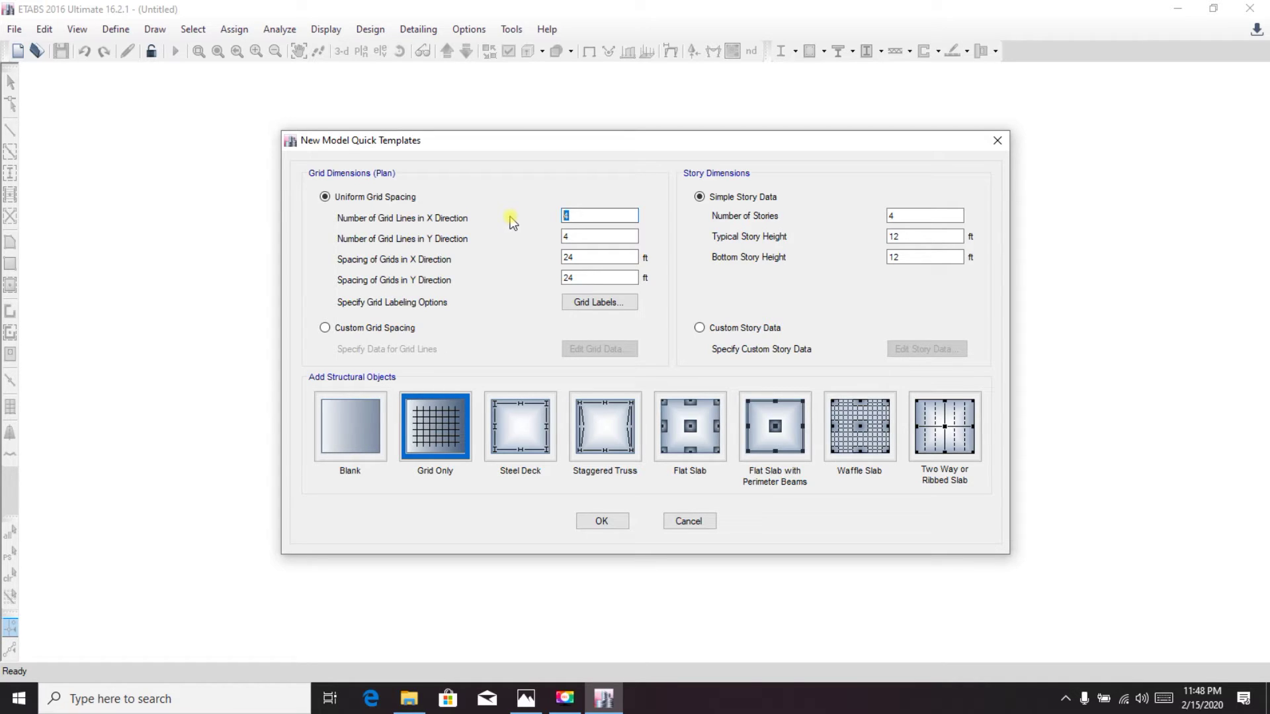
text(3)
drag(584, 241, 539, 245)
text(1)
- Set the grid spacing in the X direction to 51.5 ft, half the truss span in the reference drawing
drag(571, 257, 520, 252)
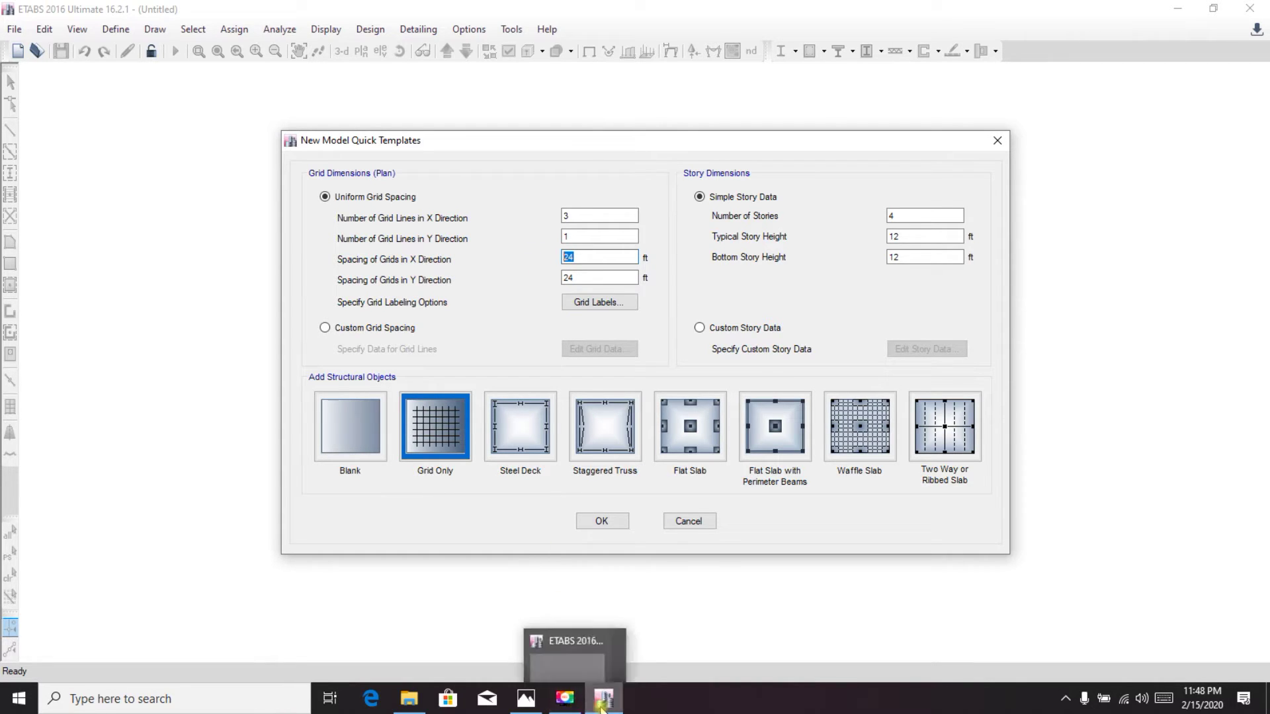
click(526, 699)
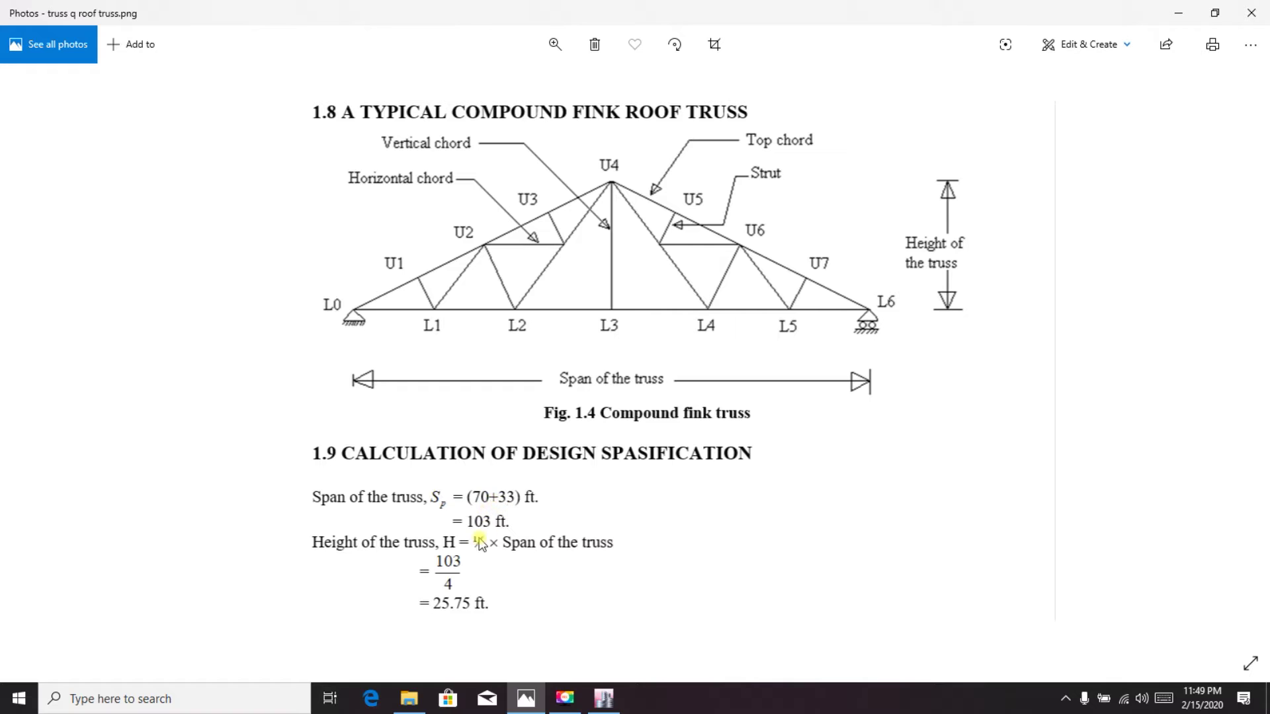
click(603, 699)
text(5)
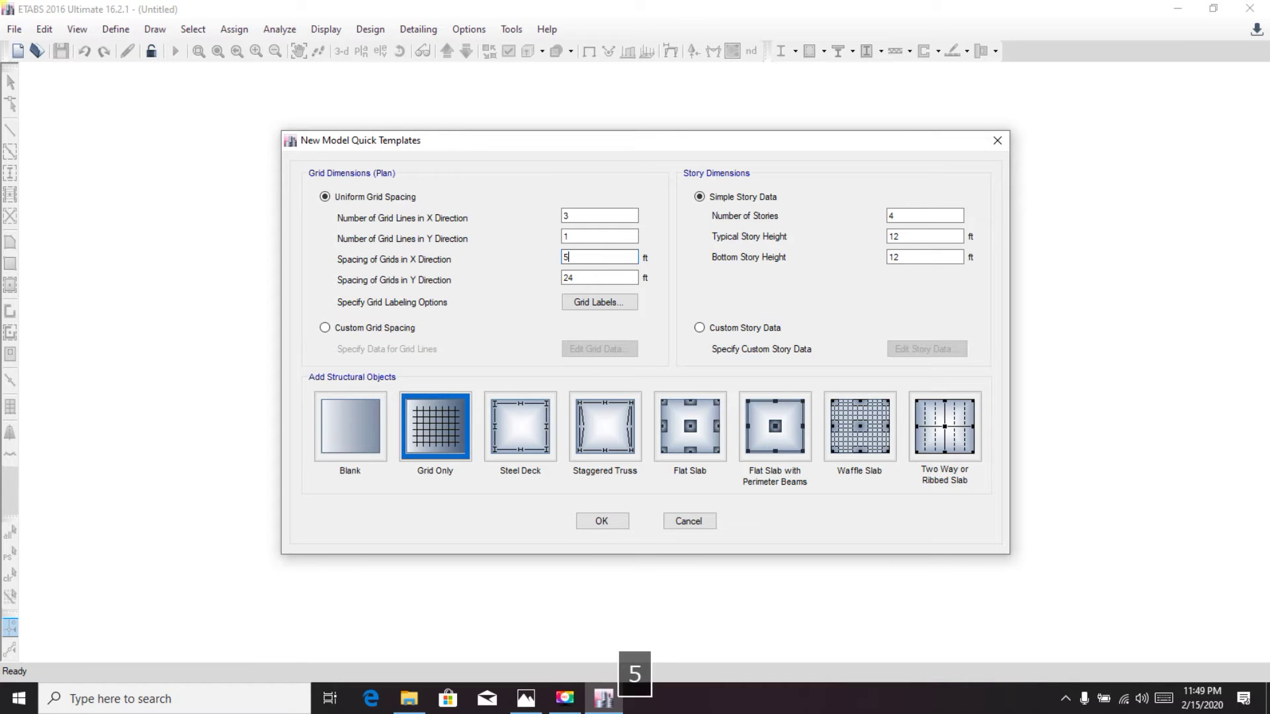
text(1.5)
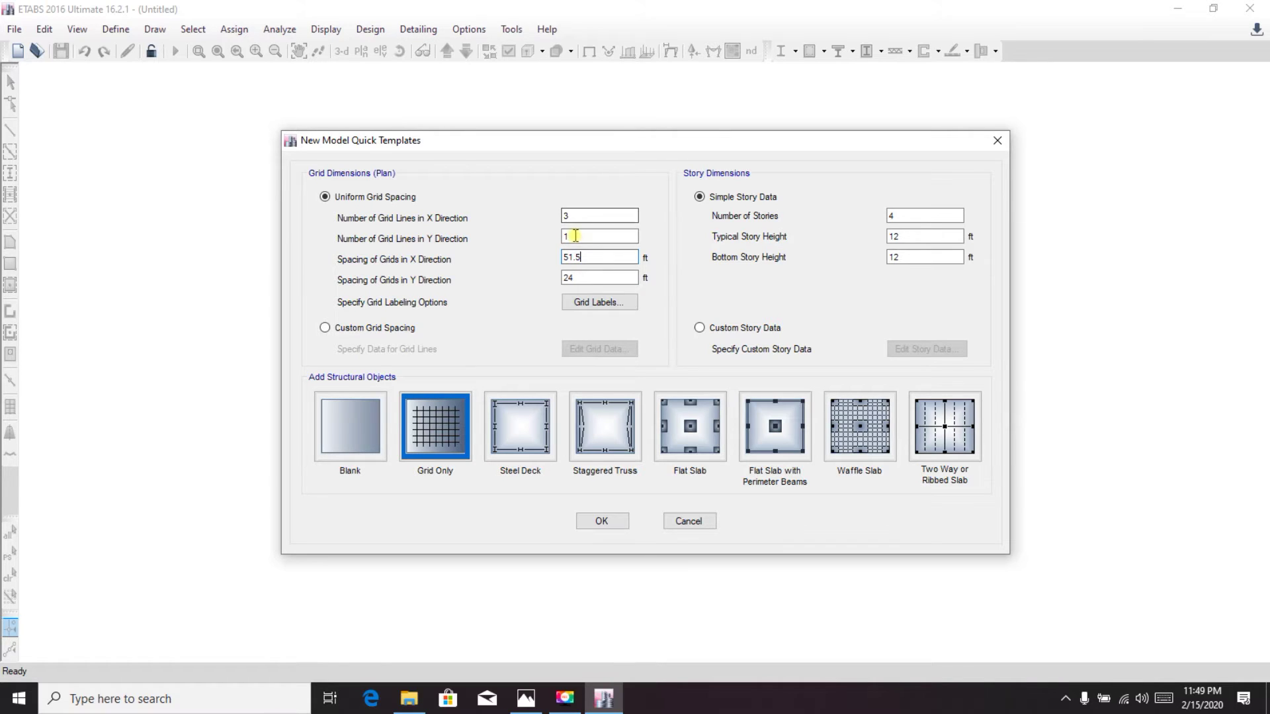
- Set one story with typical and bottom heights of 25.75 ft and create the Grid Only model
key(Tab)
key(Tab)
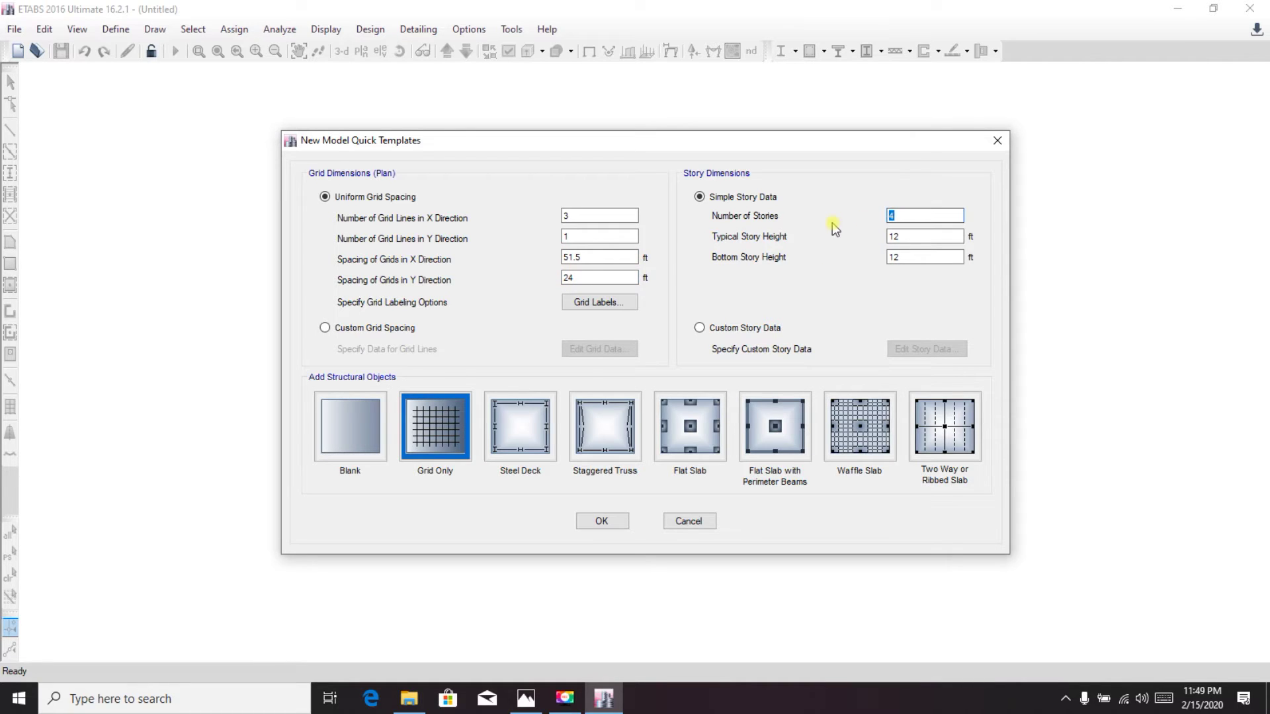
text(1)
key(Tab)
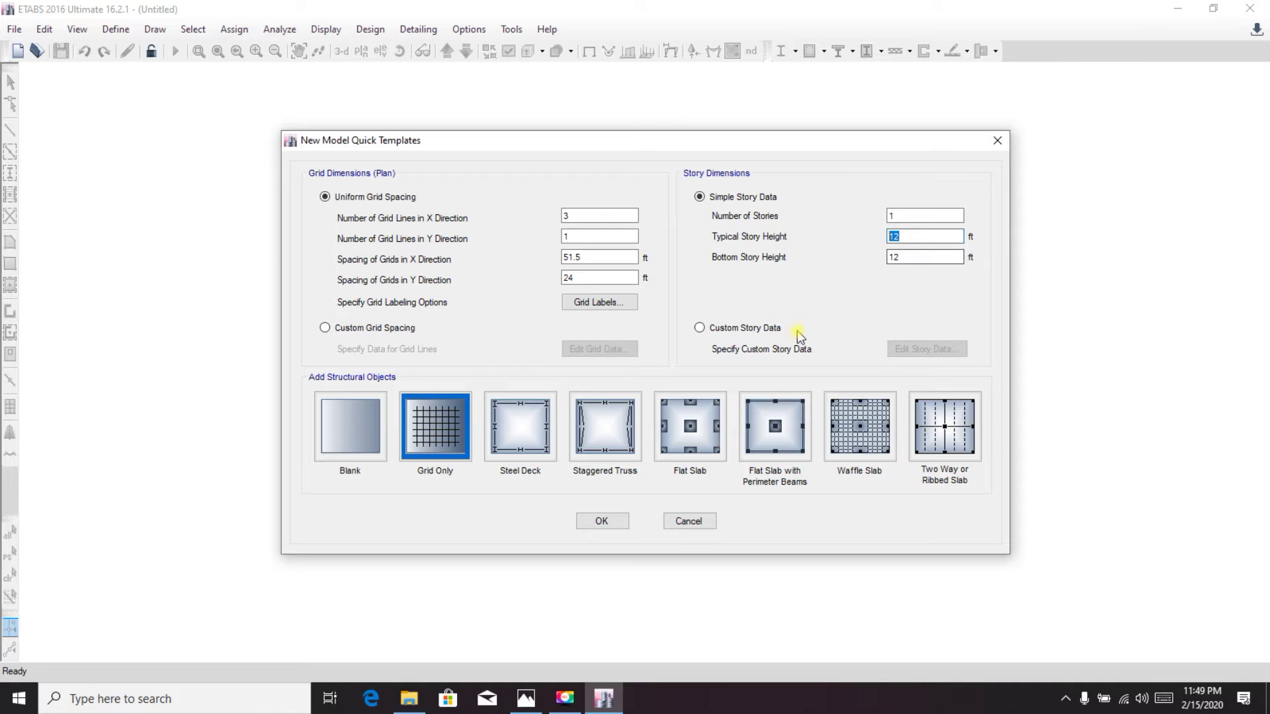
click(524, 698)
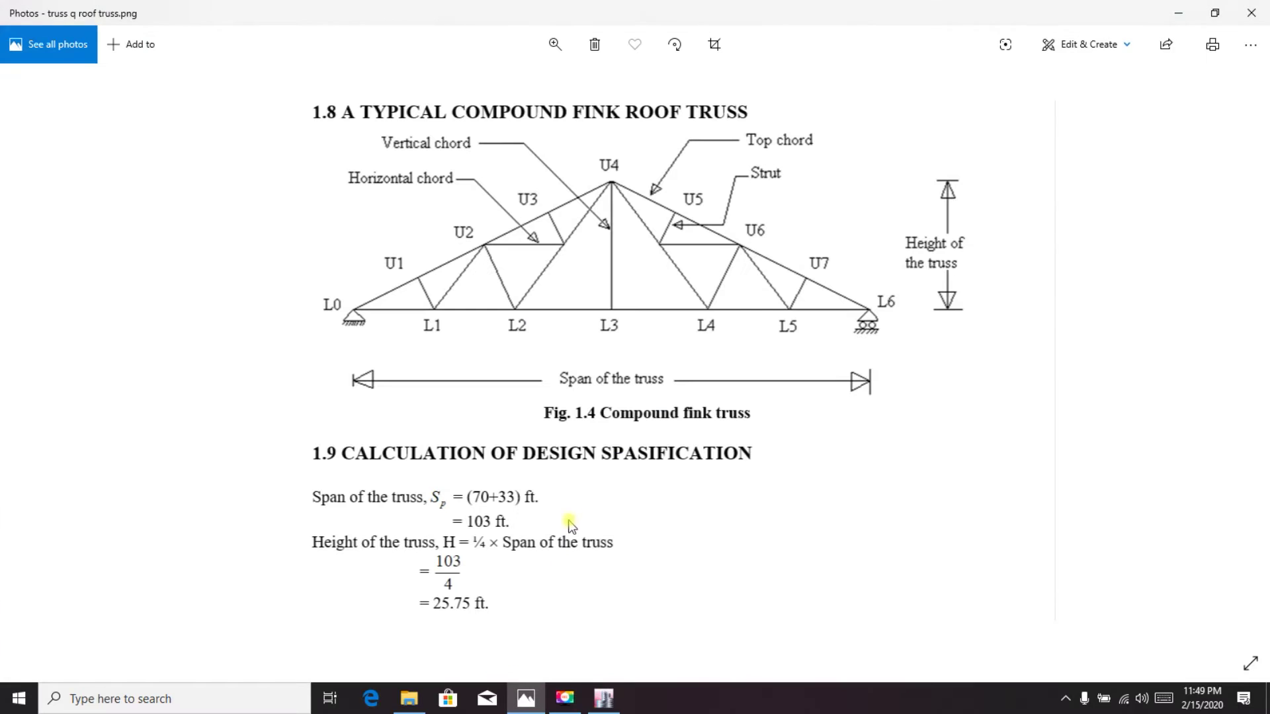
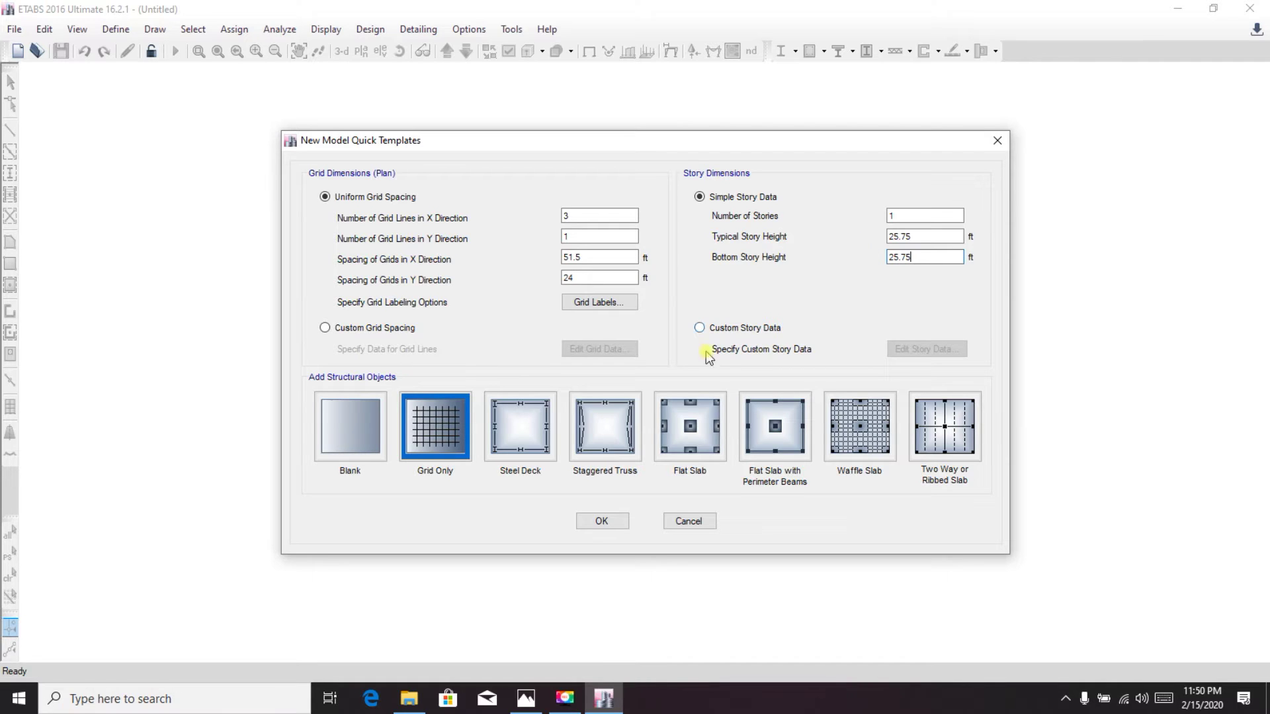
click(598, 524)
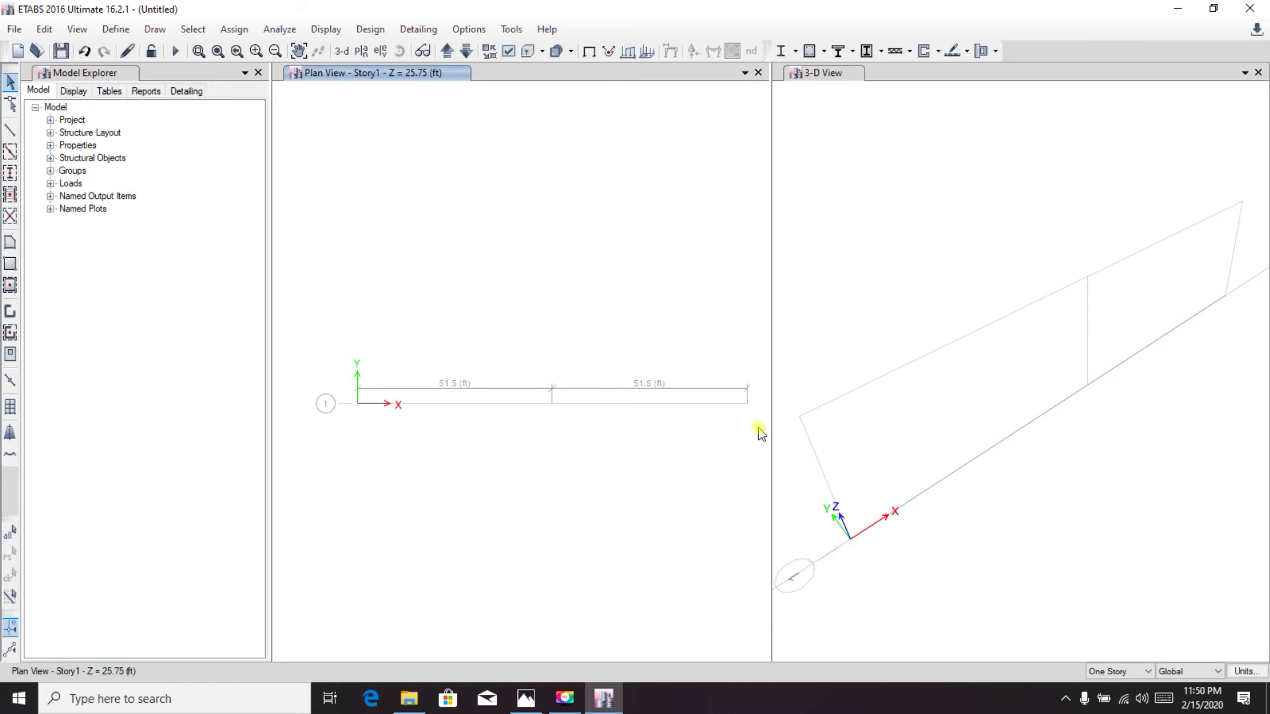
- Show the elevation along grid line 1 in place of the plan view and widen that view
click(380, 51)
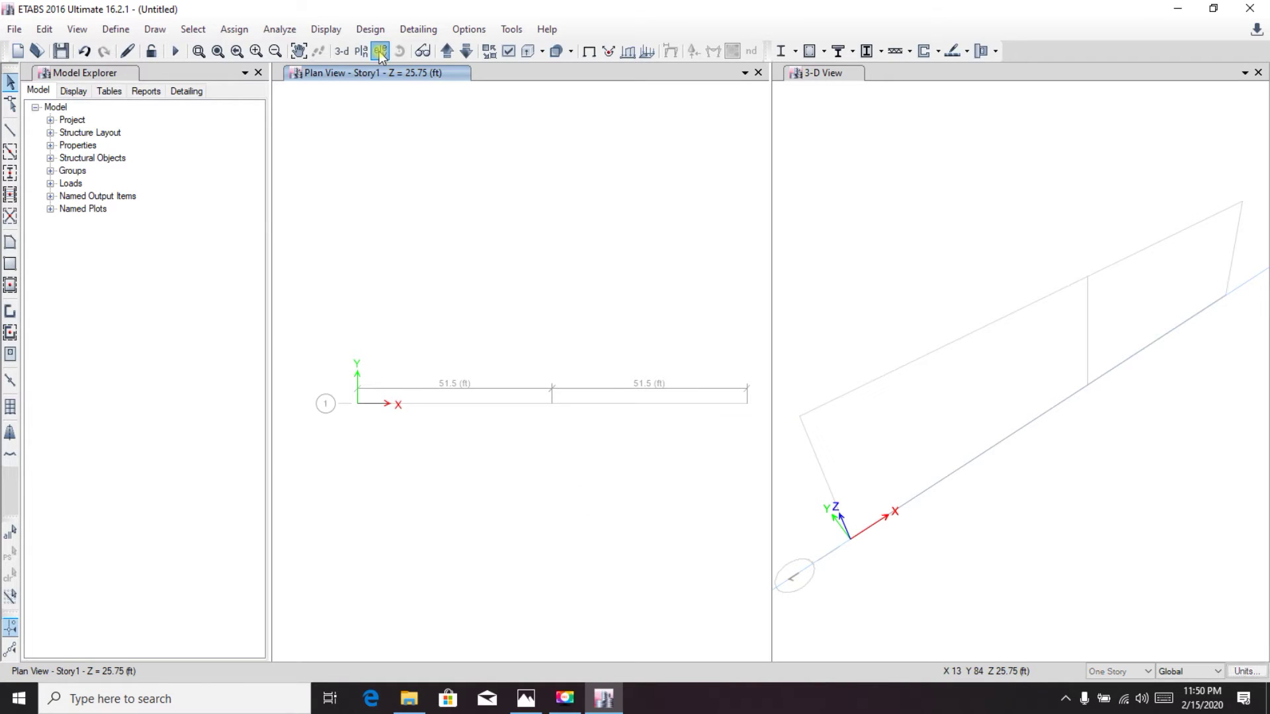
click(494, 295)
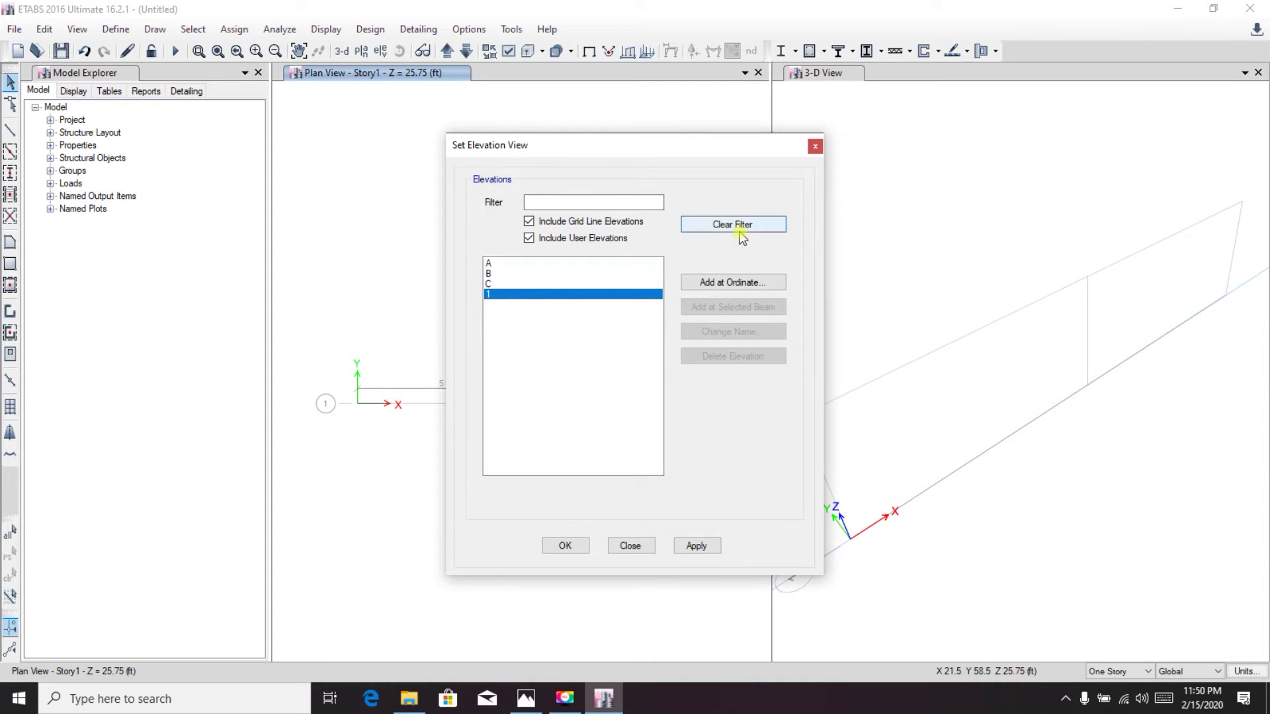
click(691, 554)
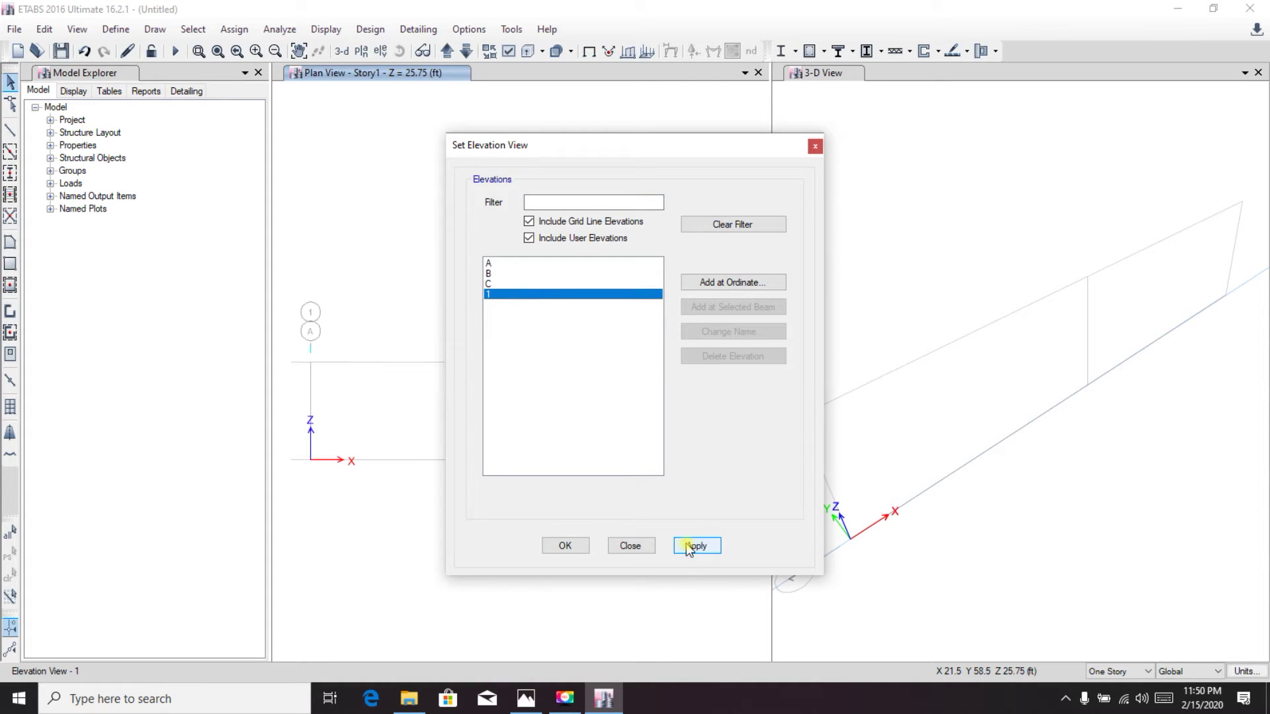
click(559, 546)
middle_drag(542, 551, 556, 493)
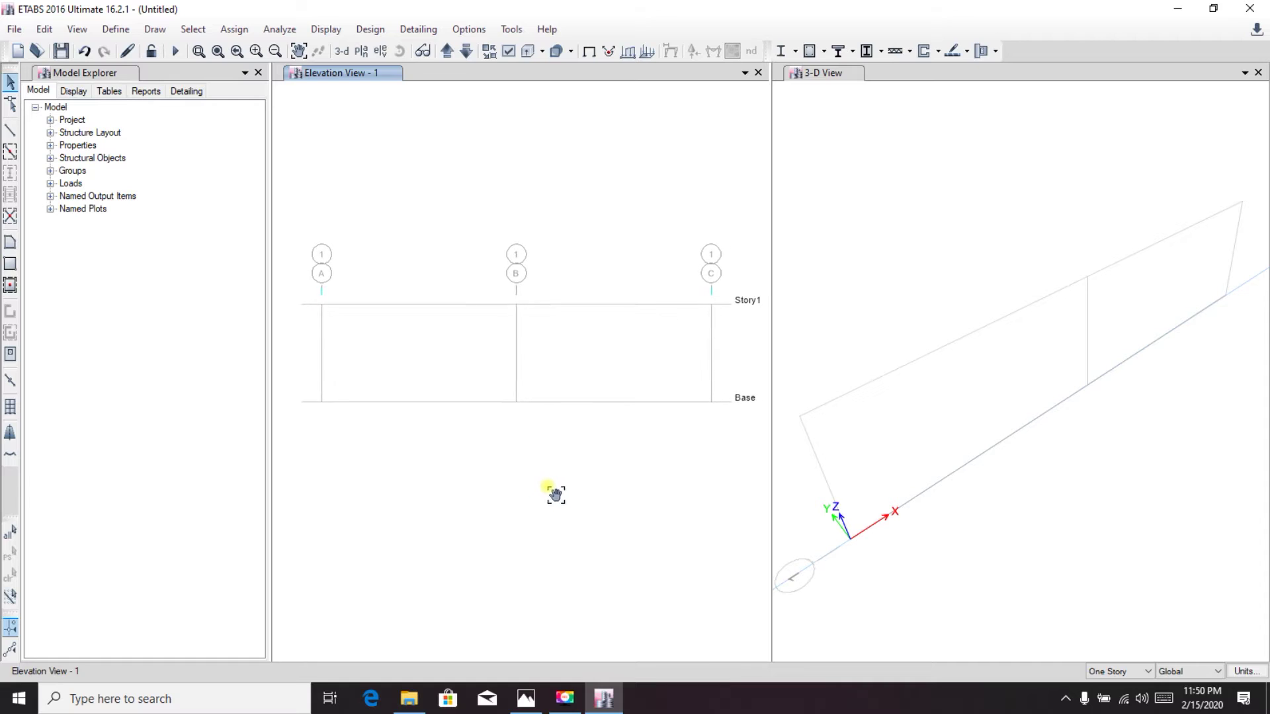
drag(772, 291, 877, 311)
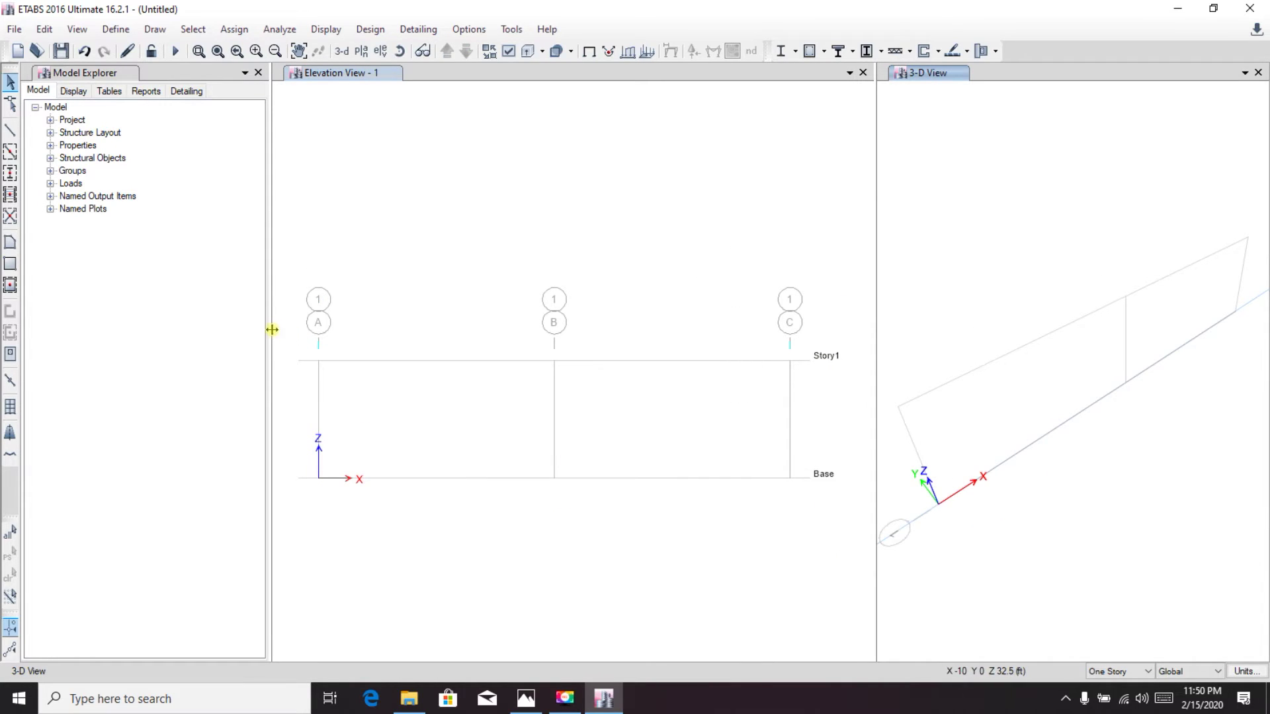
drag(264, 331, 254, 332)
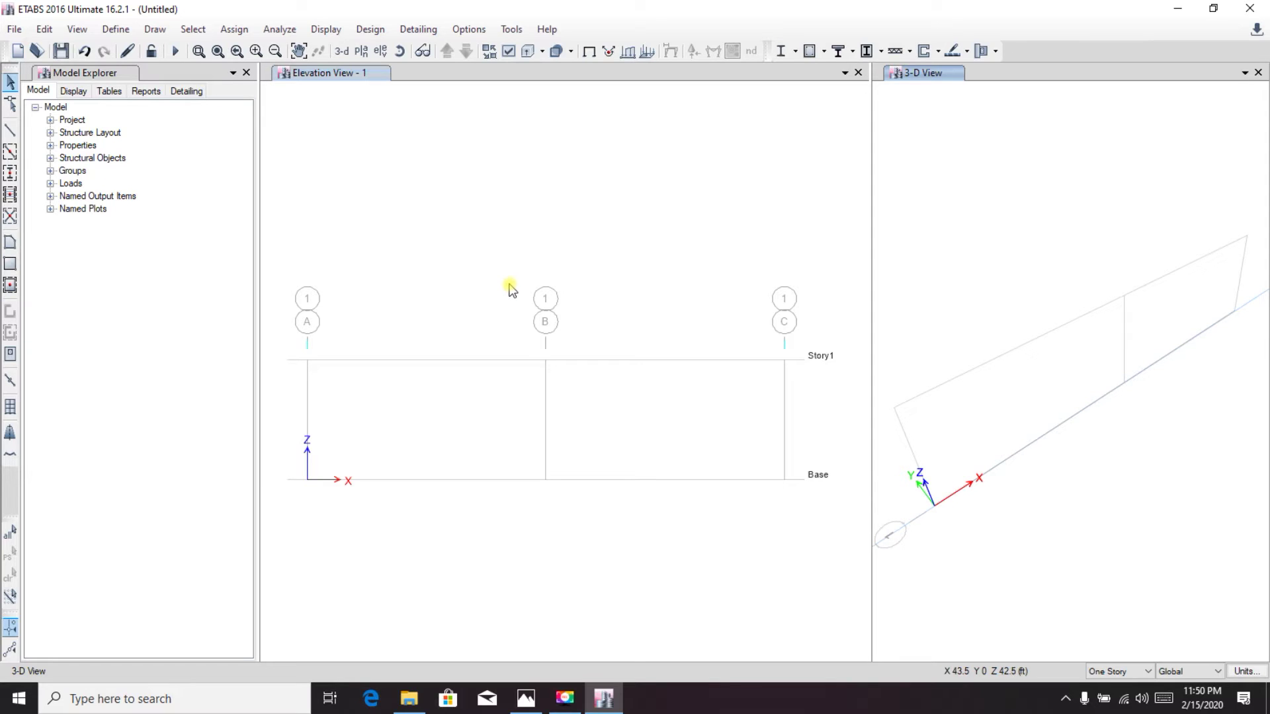
- Draw the truss outline with A-LatBm frames along the base from grid A through B to C, up to B at Story1, and back to A
click(9, 132)
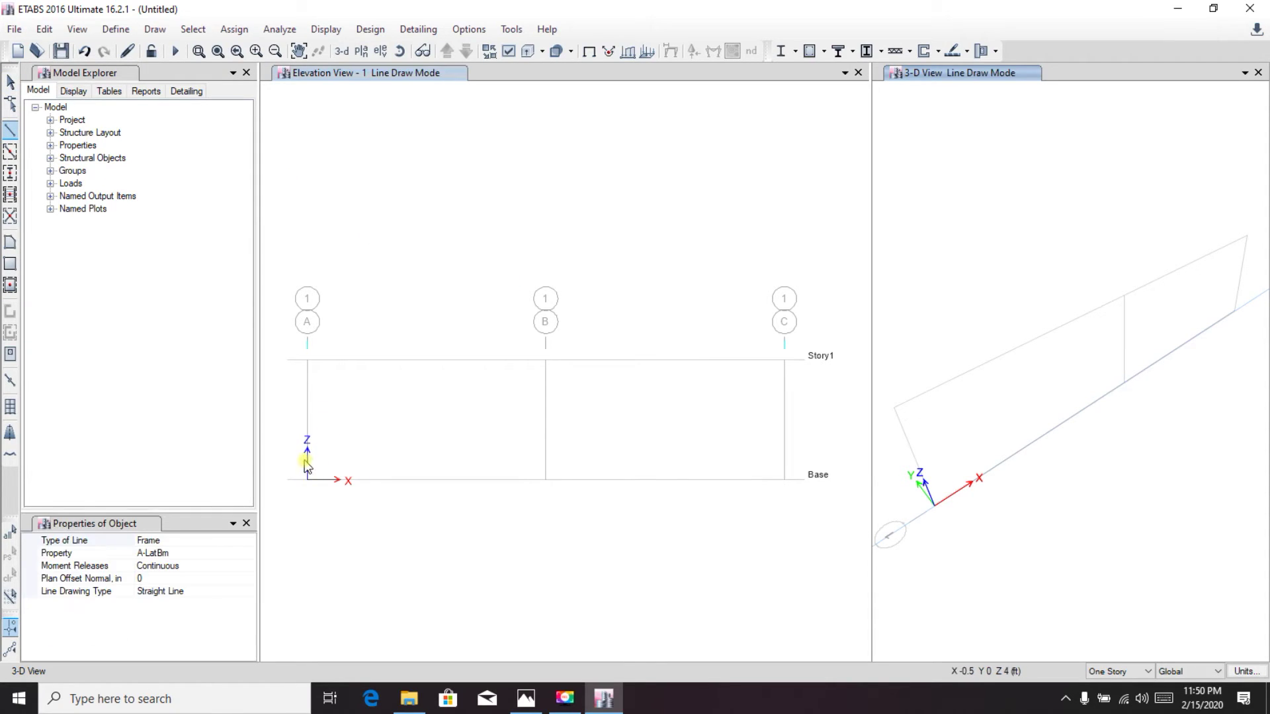
click(165, 554)
click(248, 554)
click(248, 555)
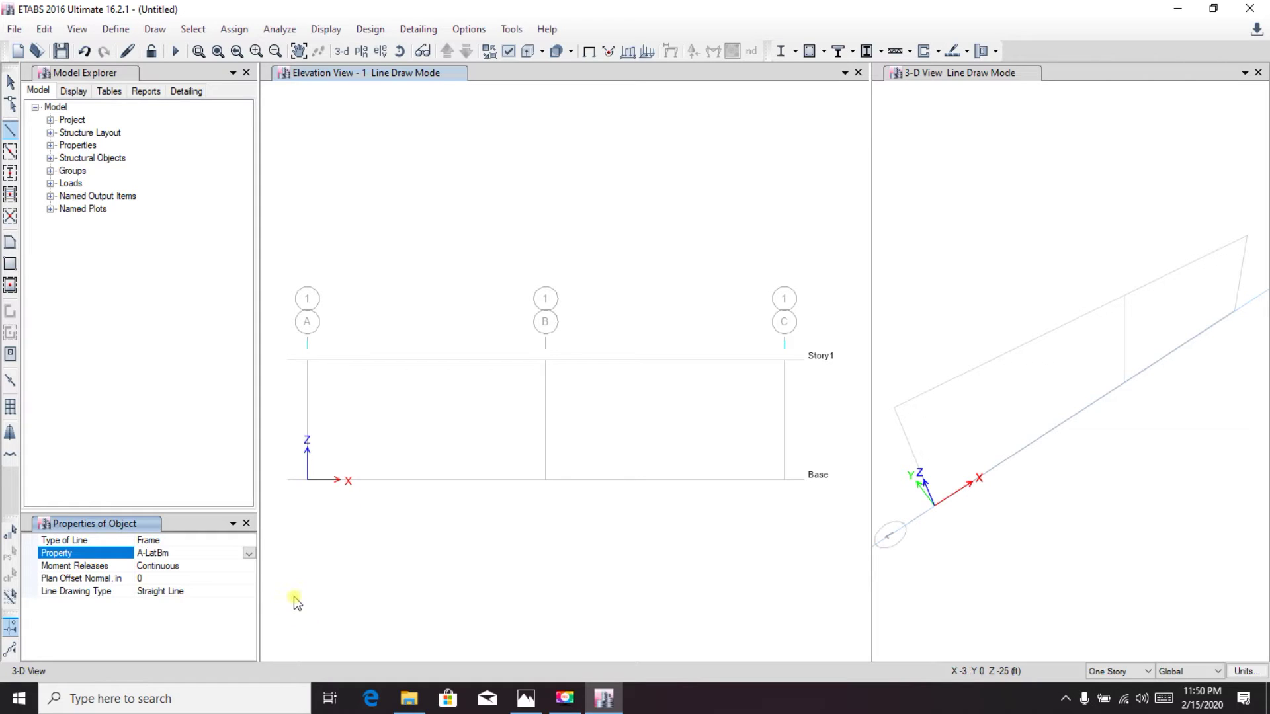
click(308, 479)
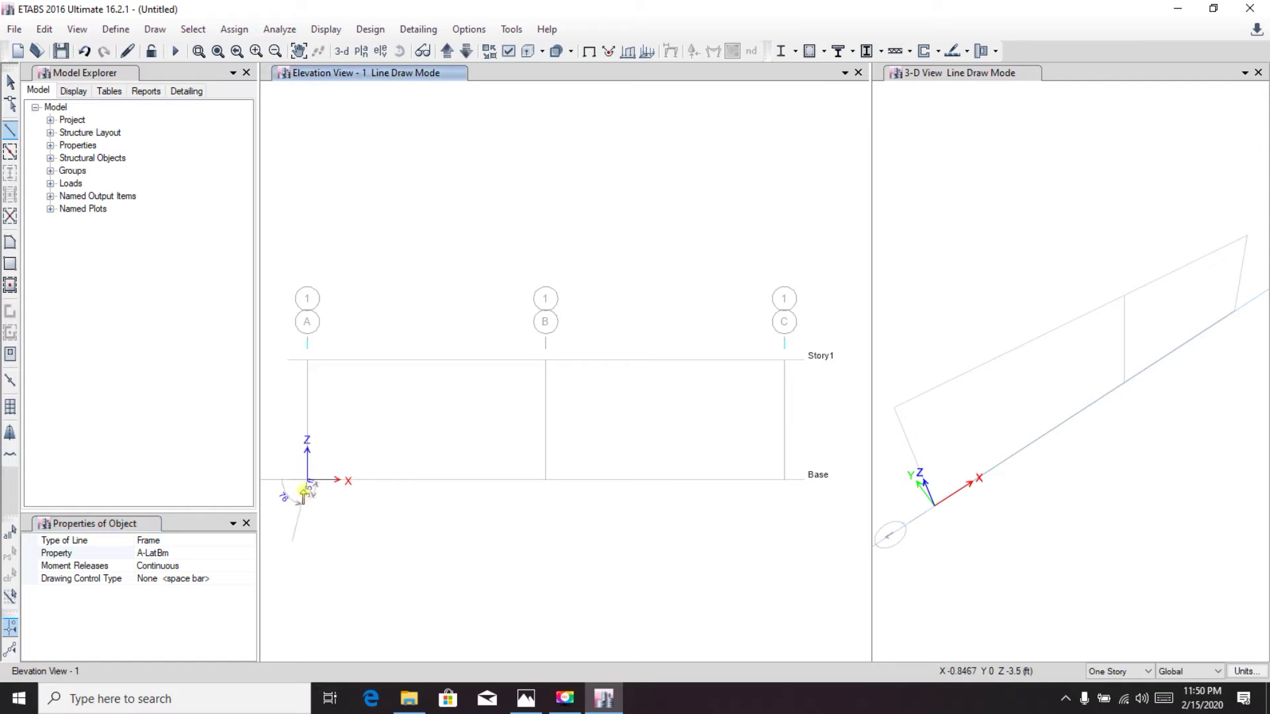
click(544, 480)
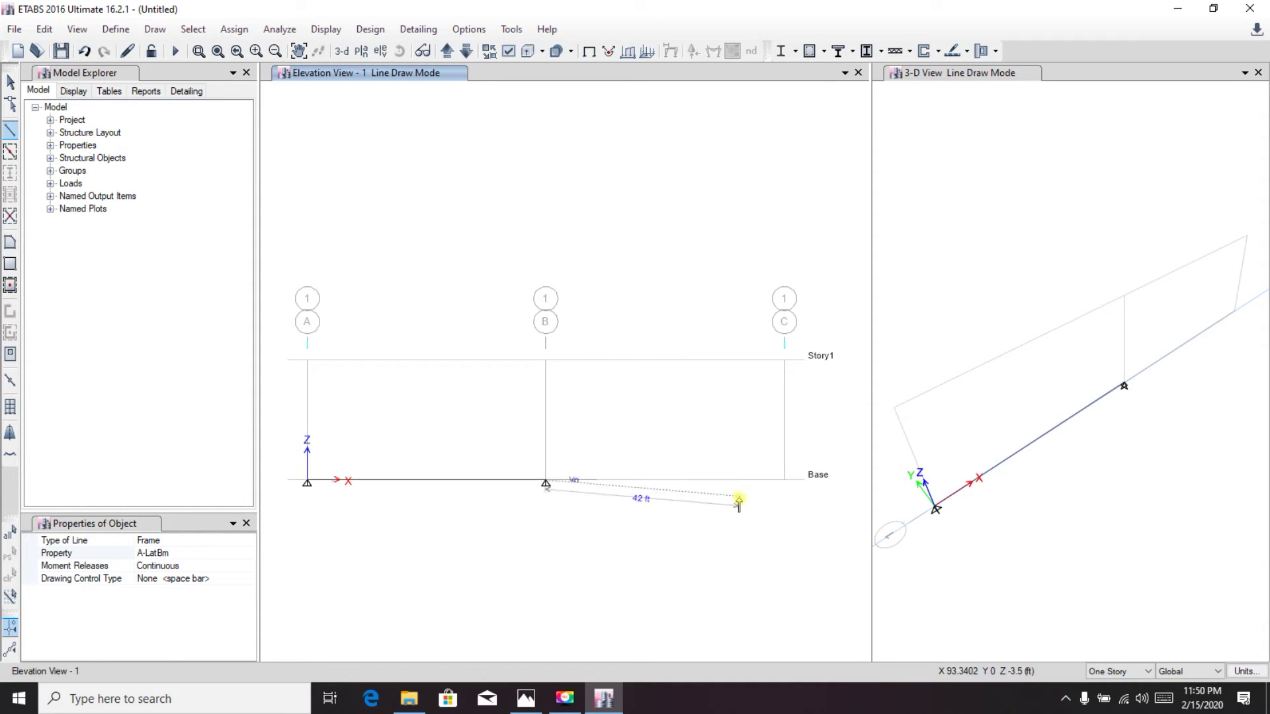
click(785, 480)
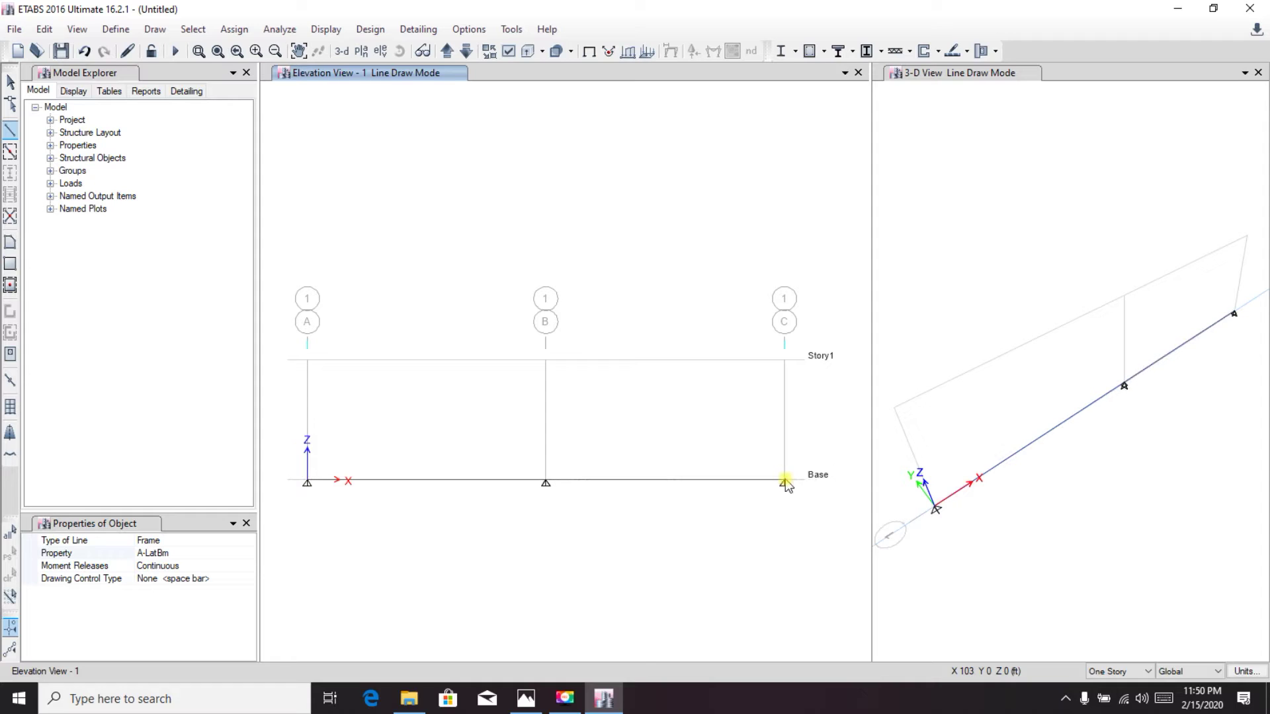
click(545, 359)
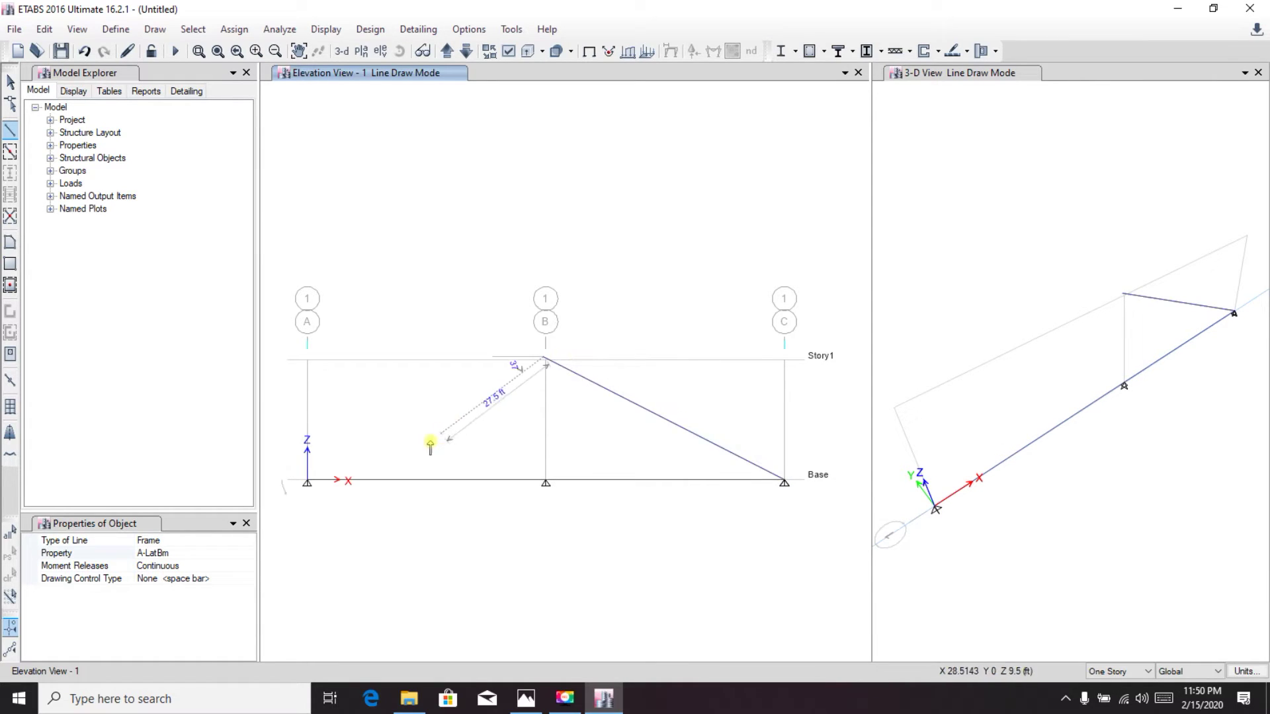
click(306, 481)
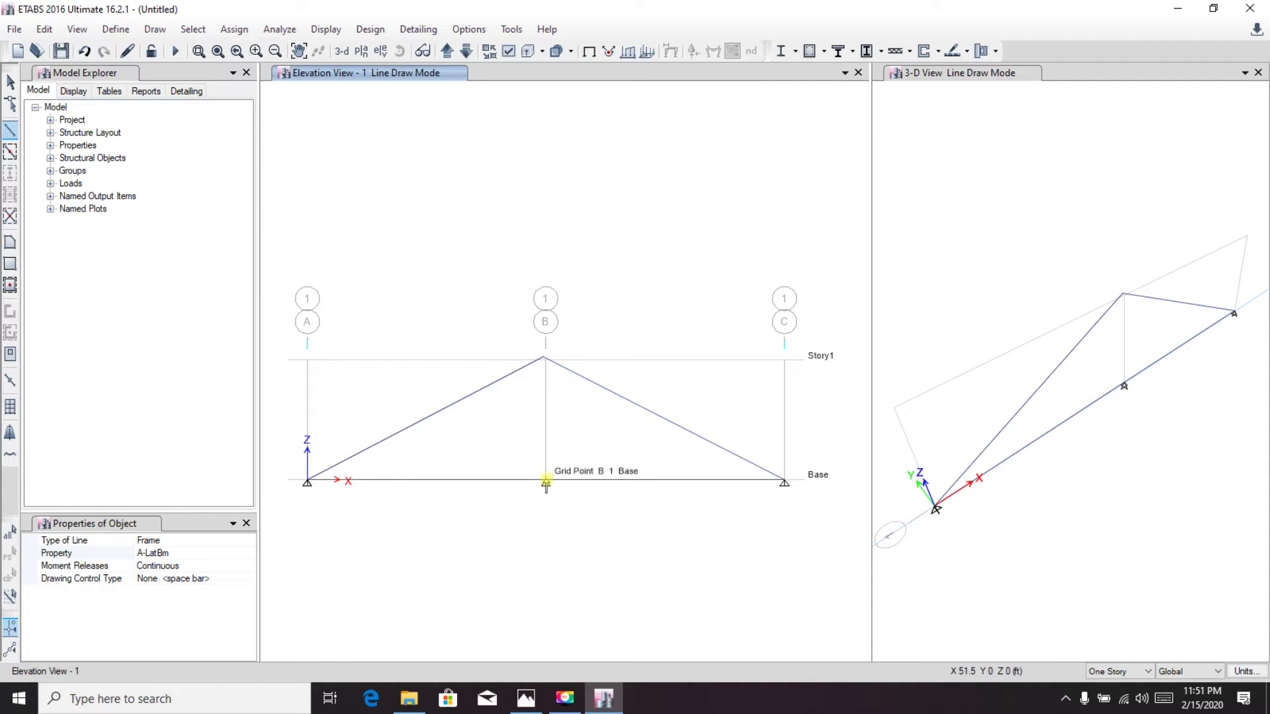
- Remove all restraints from the base joint at grid B
click(11, 82)
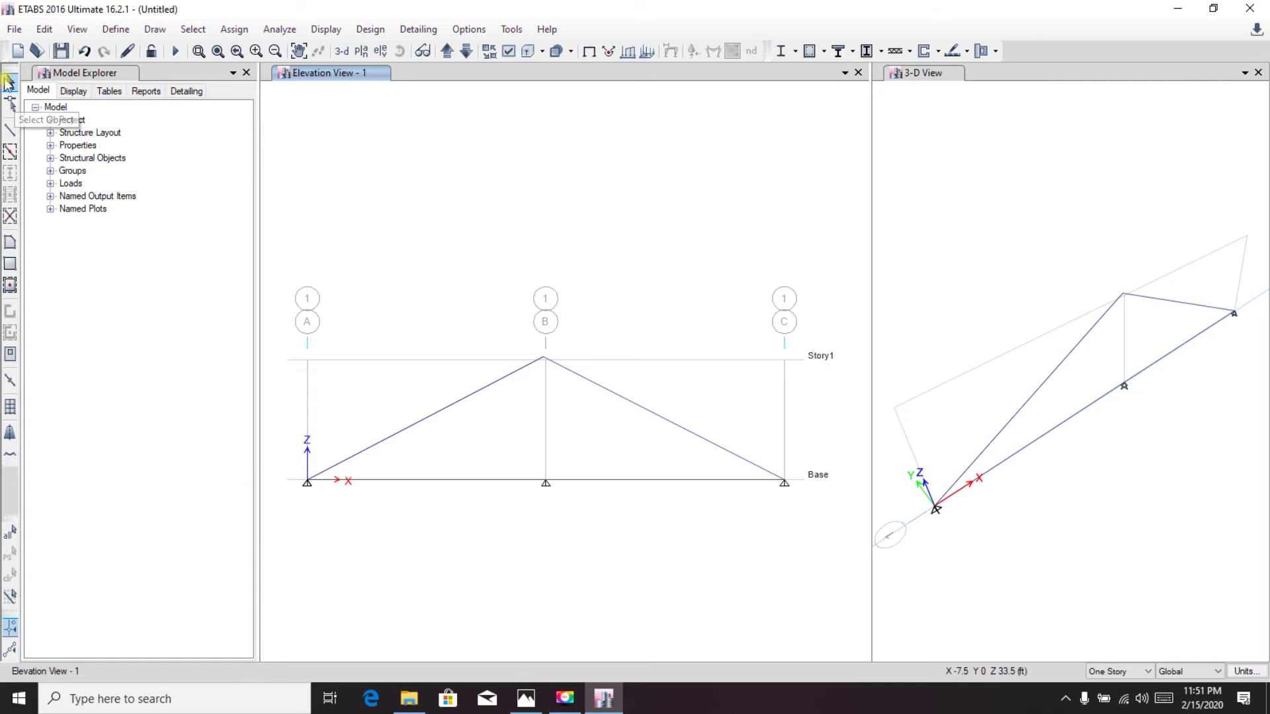
click(545, 483)
click(229, 30)
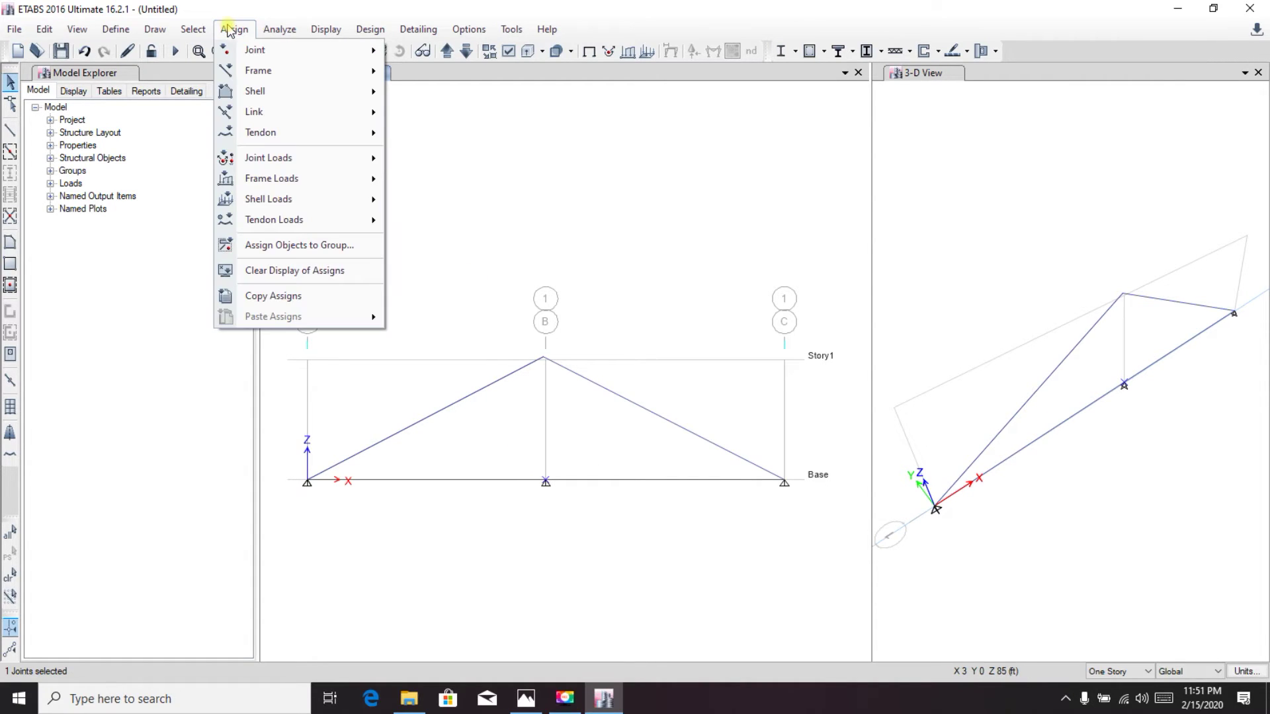
mouse_move(286, 50)
click(424, 58)
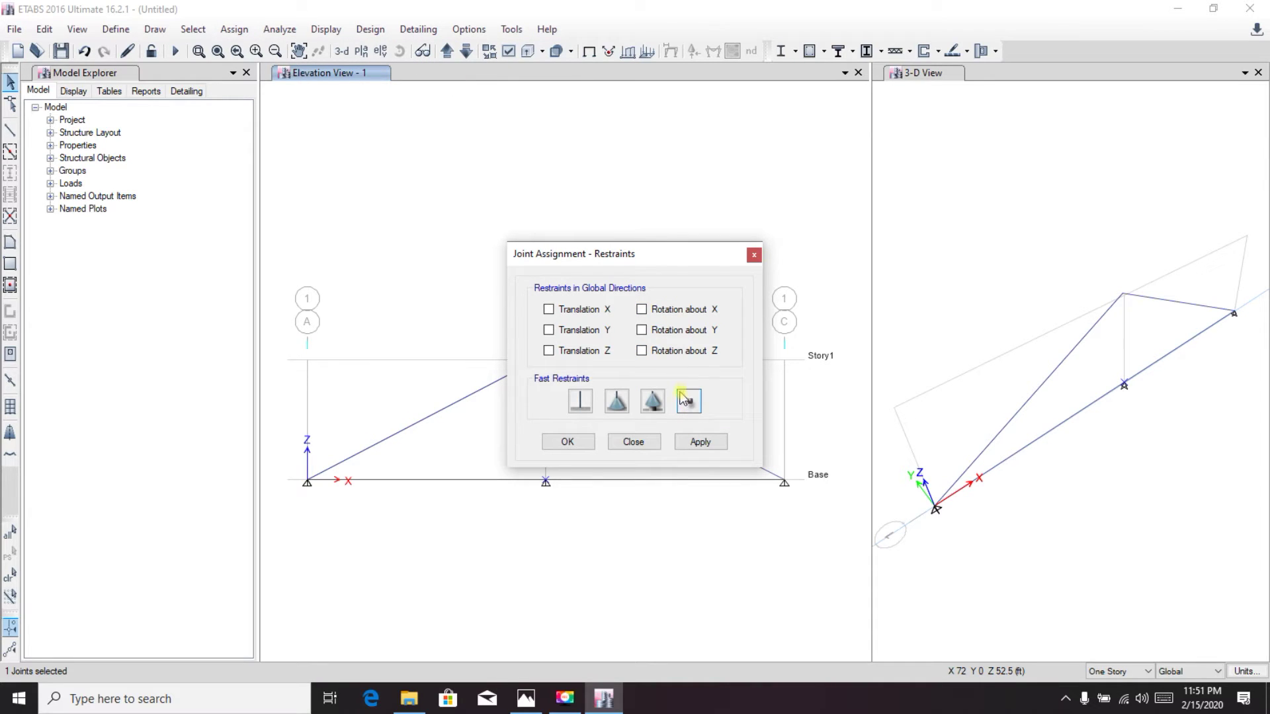
click(702, 442)
click(575, 442)
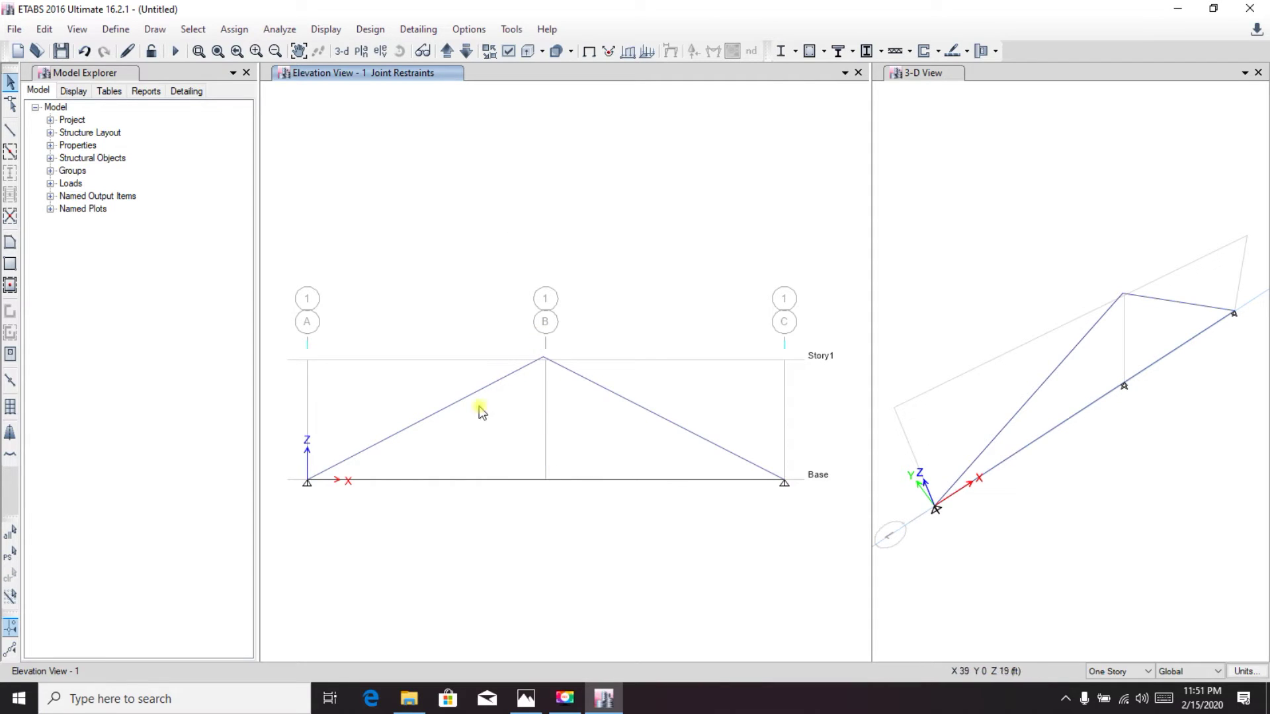
- Check the reference truss drawing, and divide the bottom chord frame between grids A and B into 3 frame objects
click(526, 698)
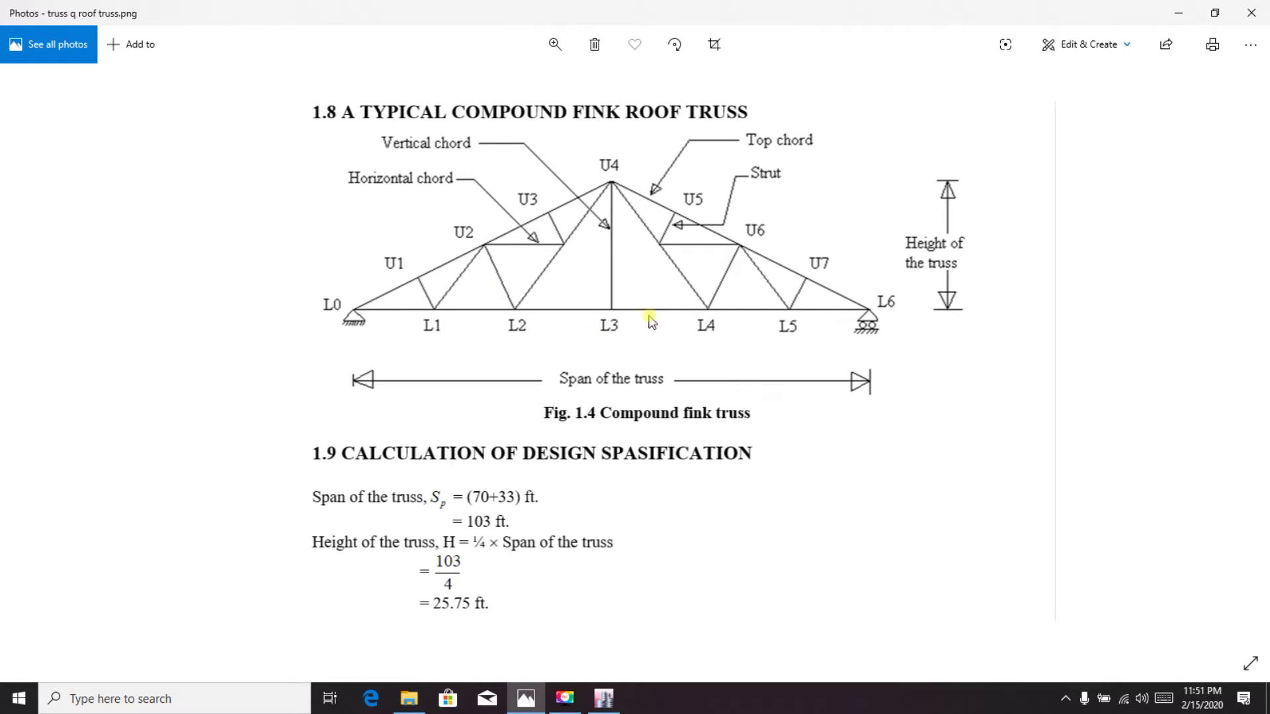
click(604, 698)
click(488, 480)
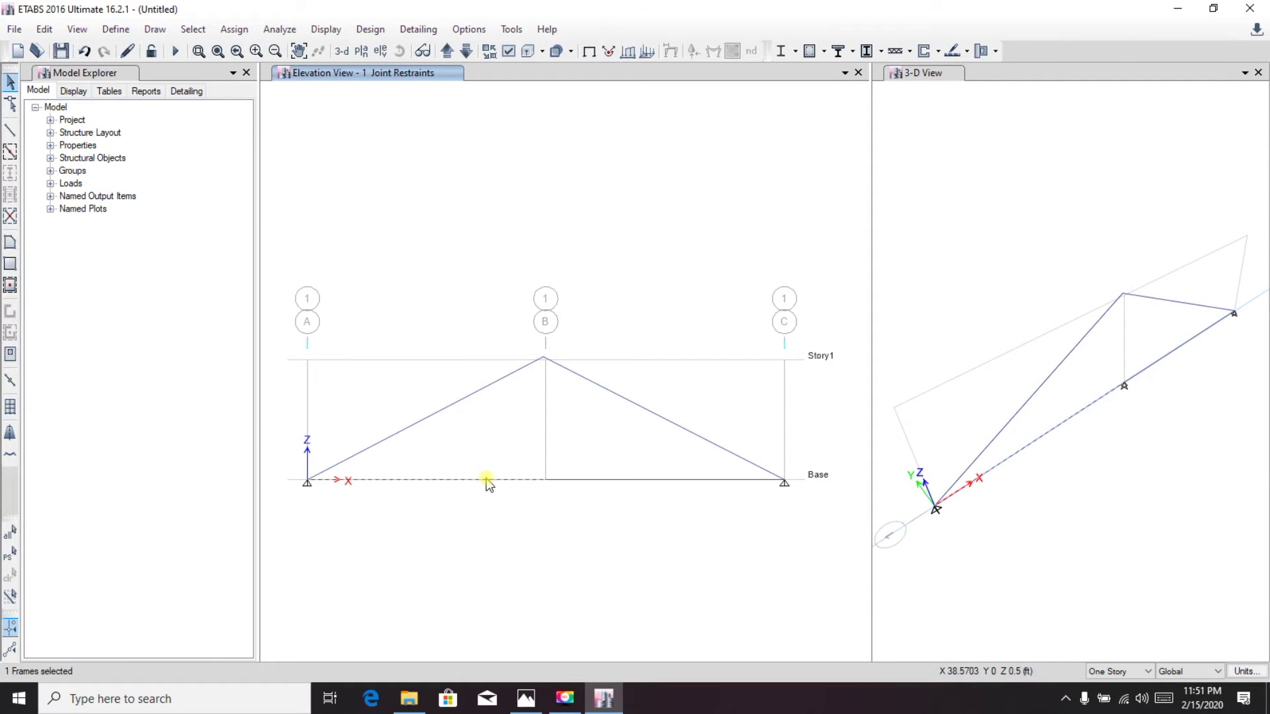
click(44, 29)
mouse_move(142, 395)
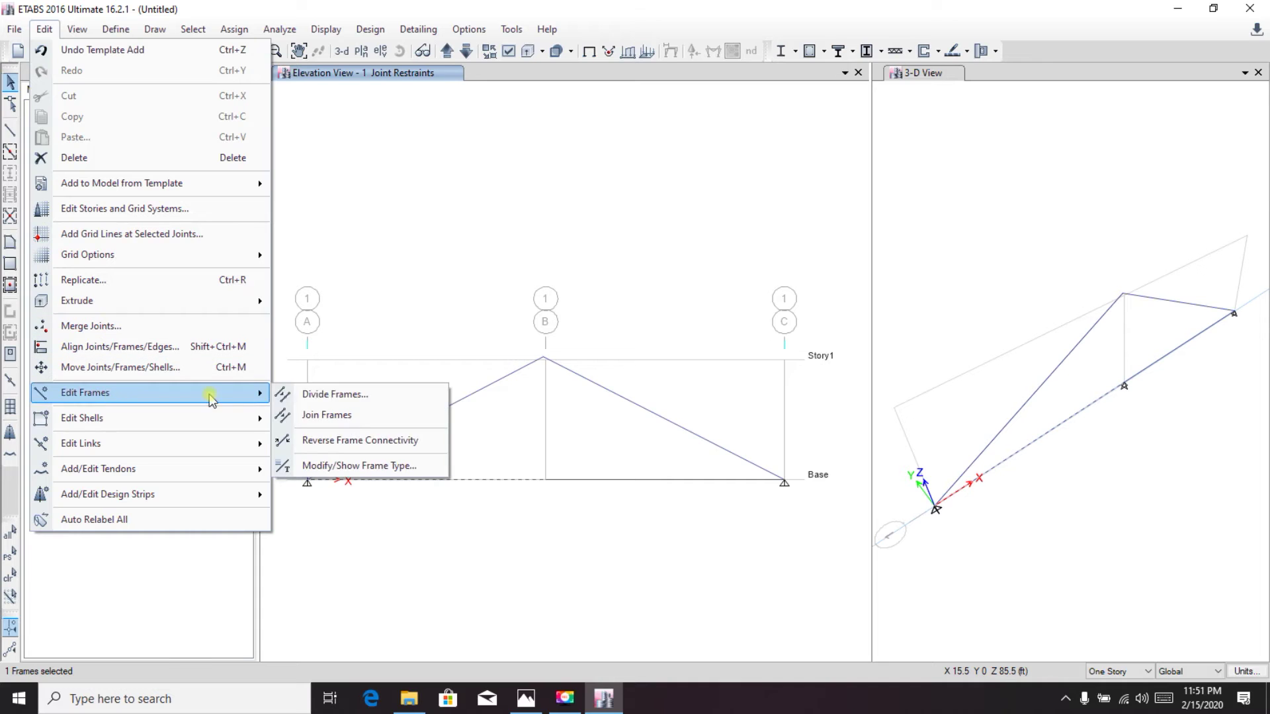
click(347, 394)
drag(583, 276, 374, 236)
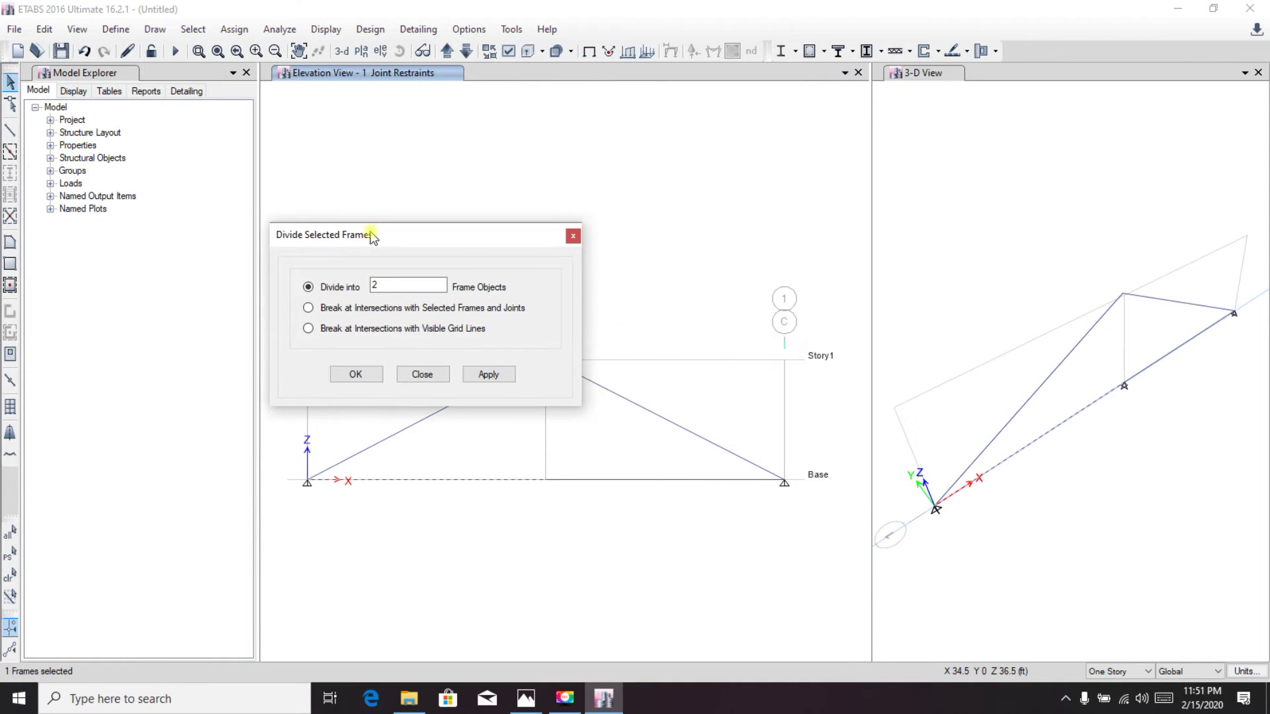
text(3)
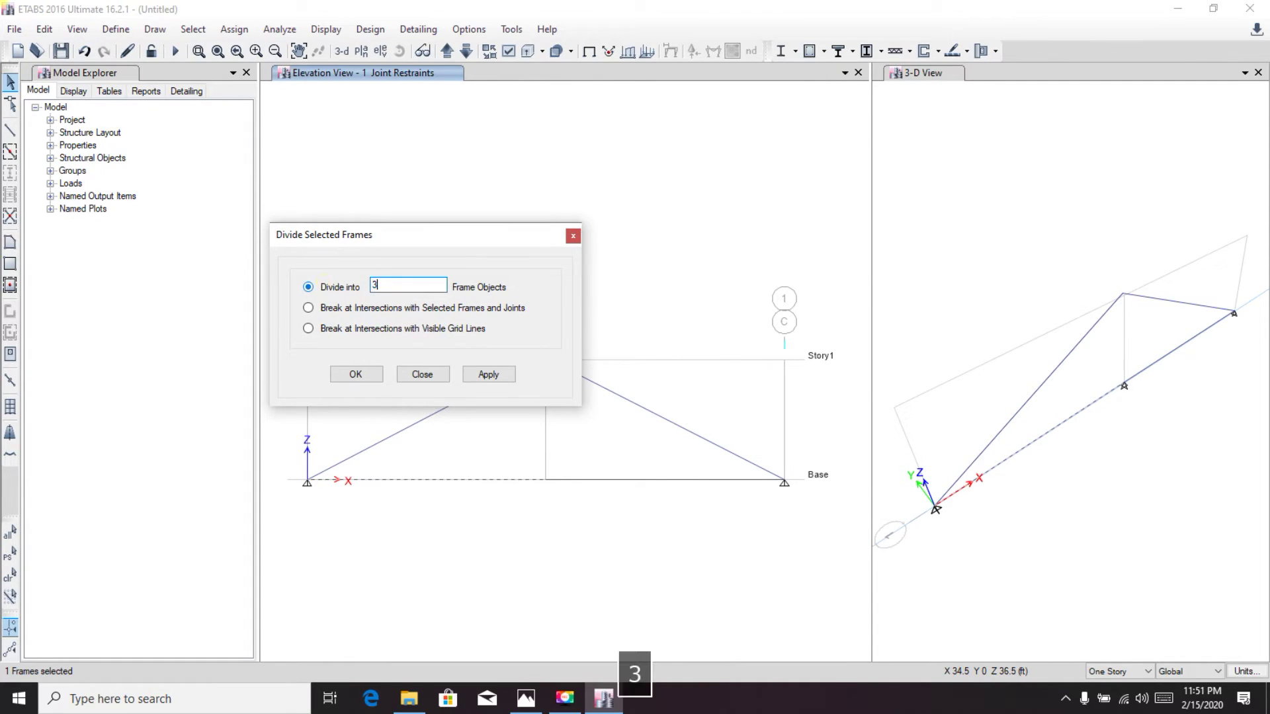
click(489, 375)
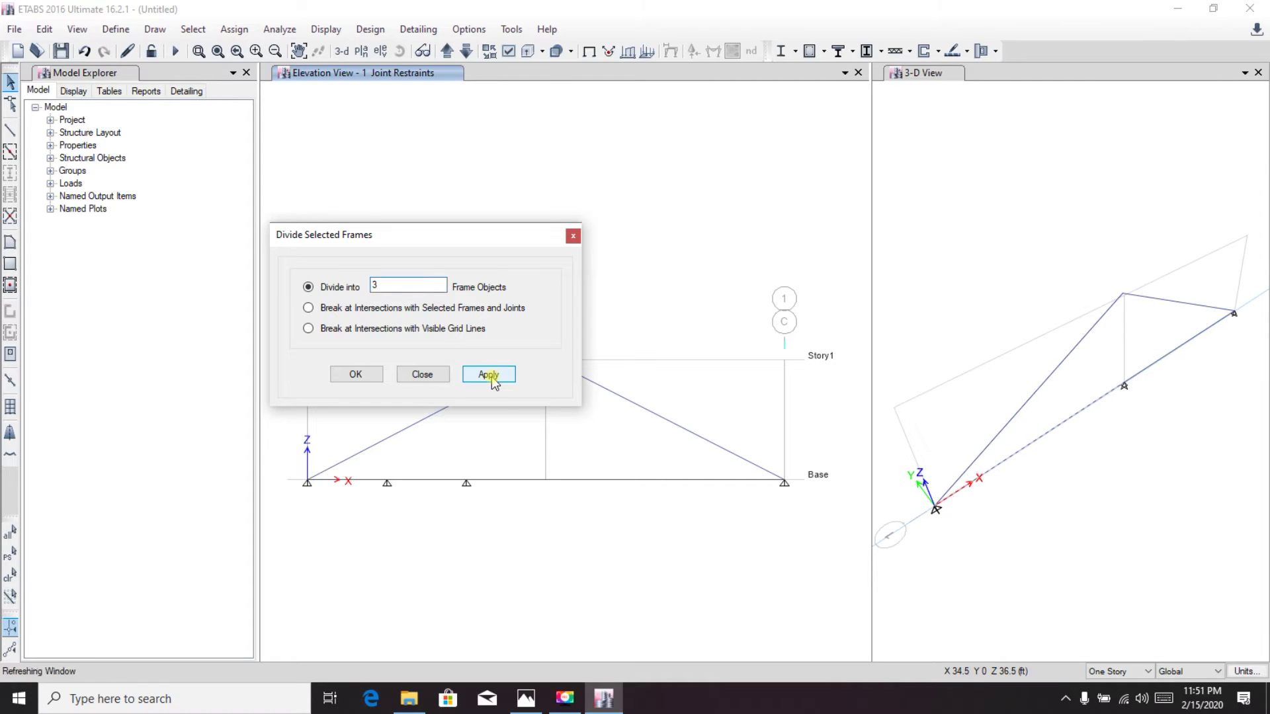
click(355, 374)
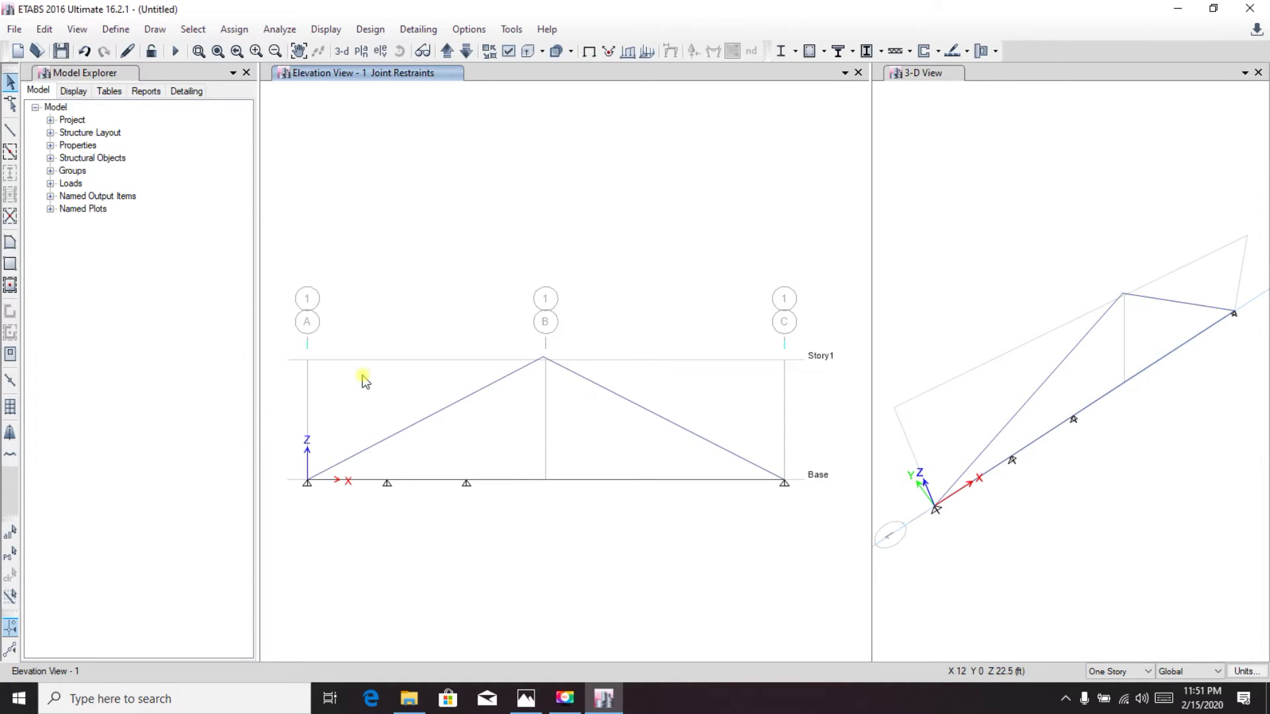
- Divide the bottom chord frame between grids B and C into 3 frame objects
click(629, 485)
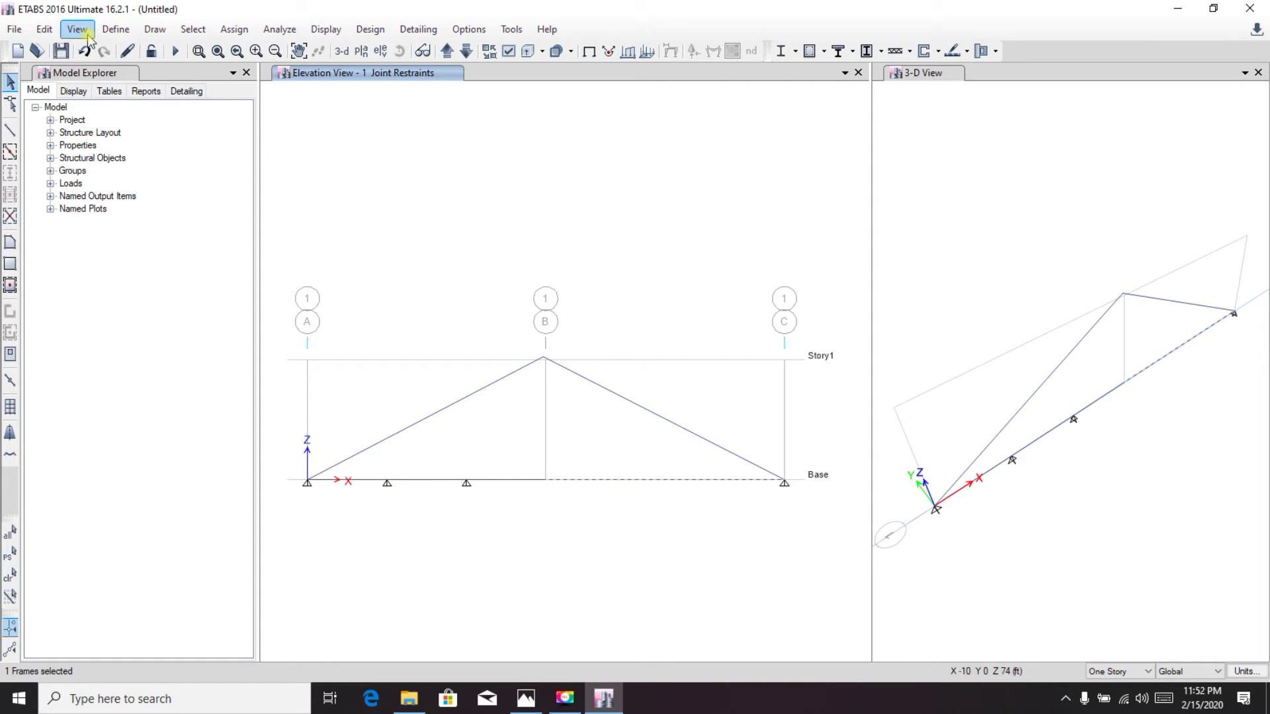
click(44, 29)
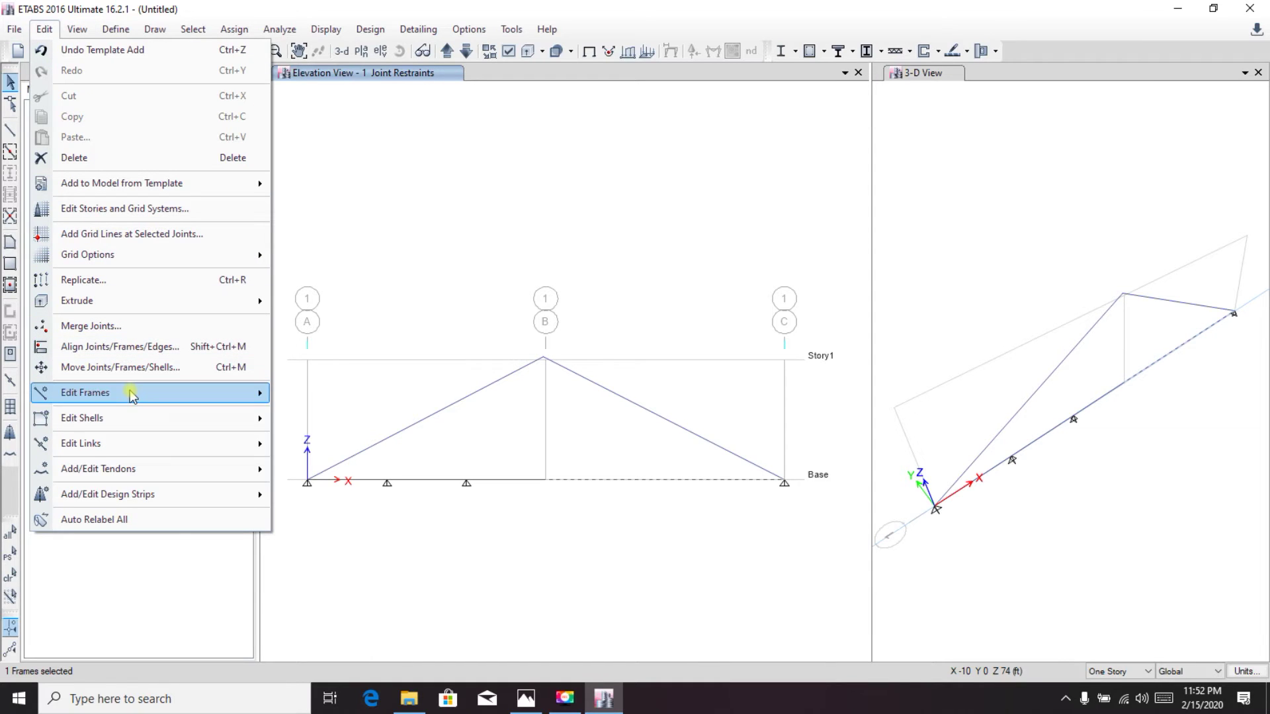
mouse_move(131, 395)
click(311, 393)
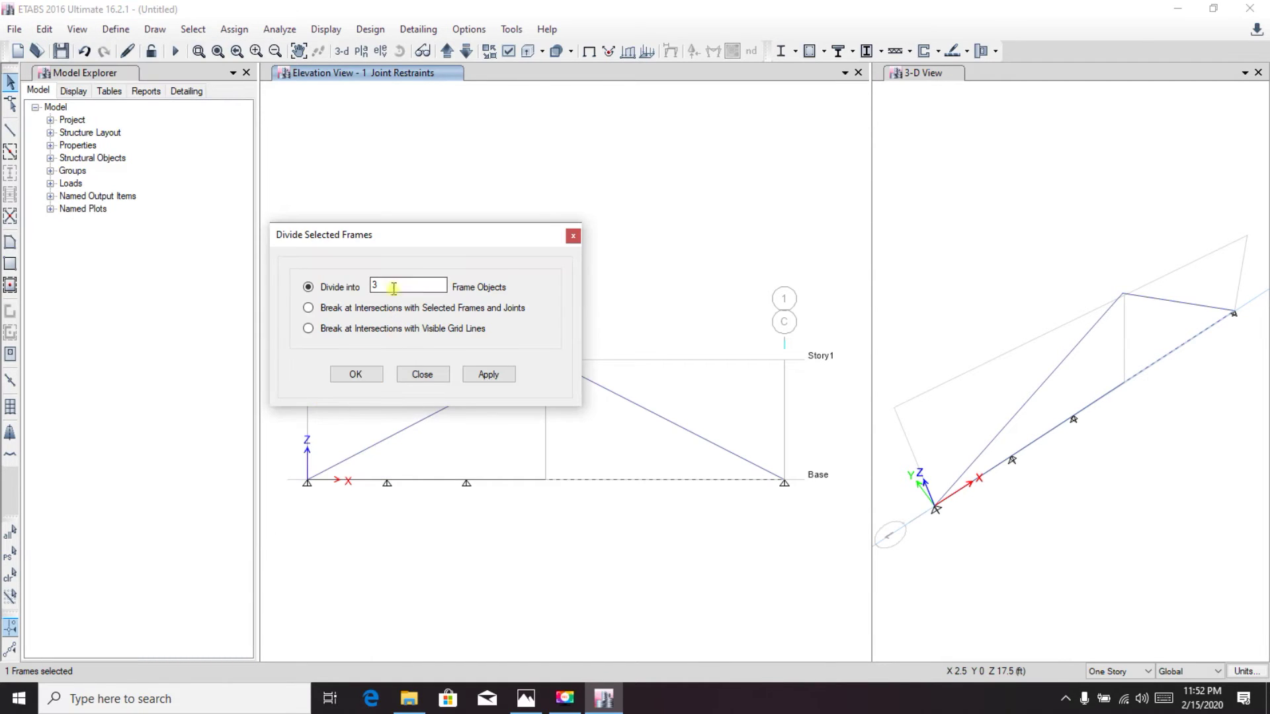
click(484, 374)
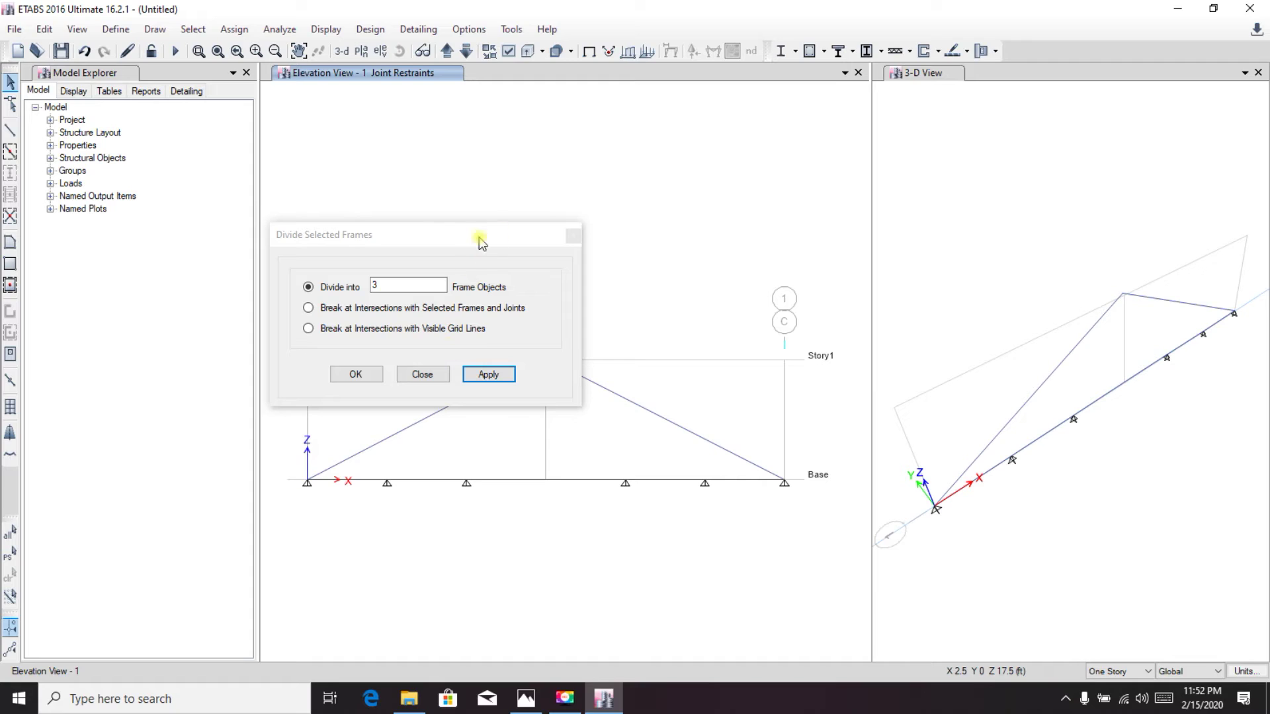
click(355, 375)
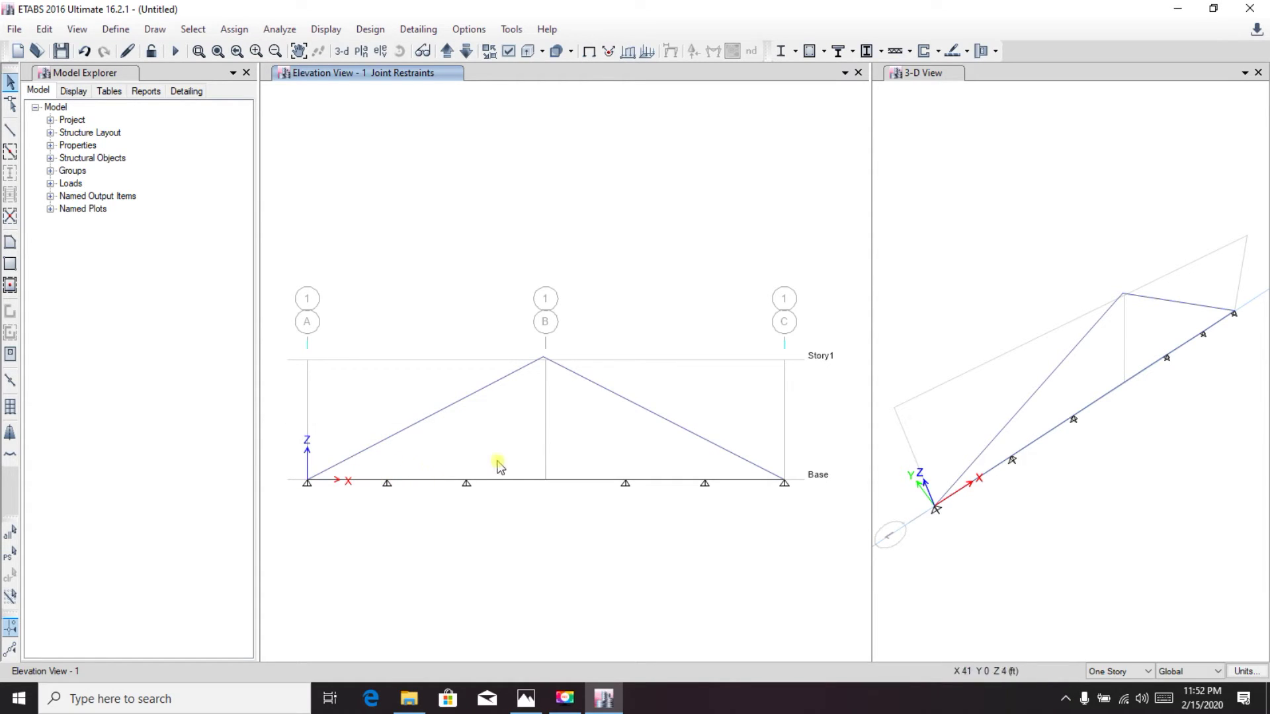
- Remove all restraints from the four intermediate base joints created by dividing the bottom chord
click(387, 482)
click(467, 482)
click(625, 482)
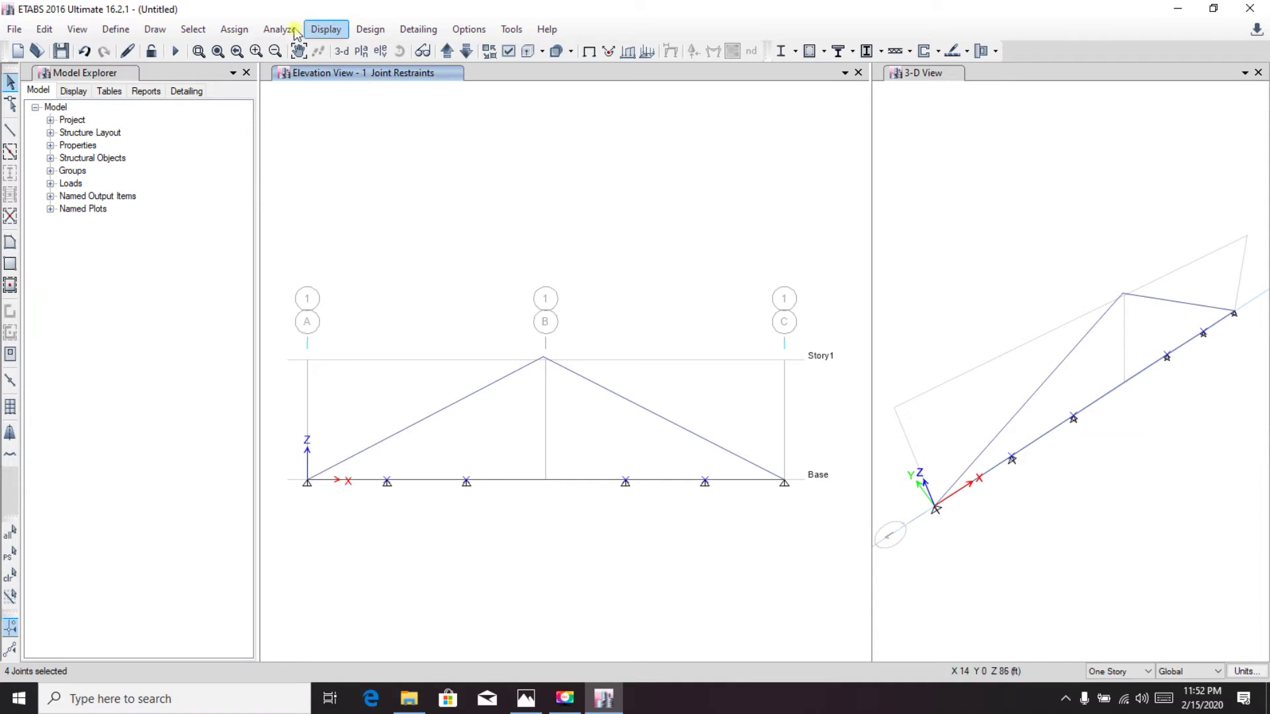
click(237, 30)
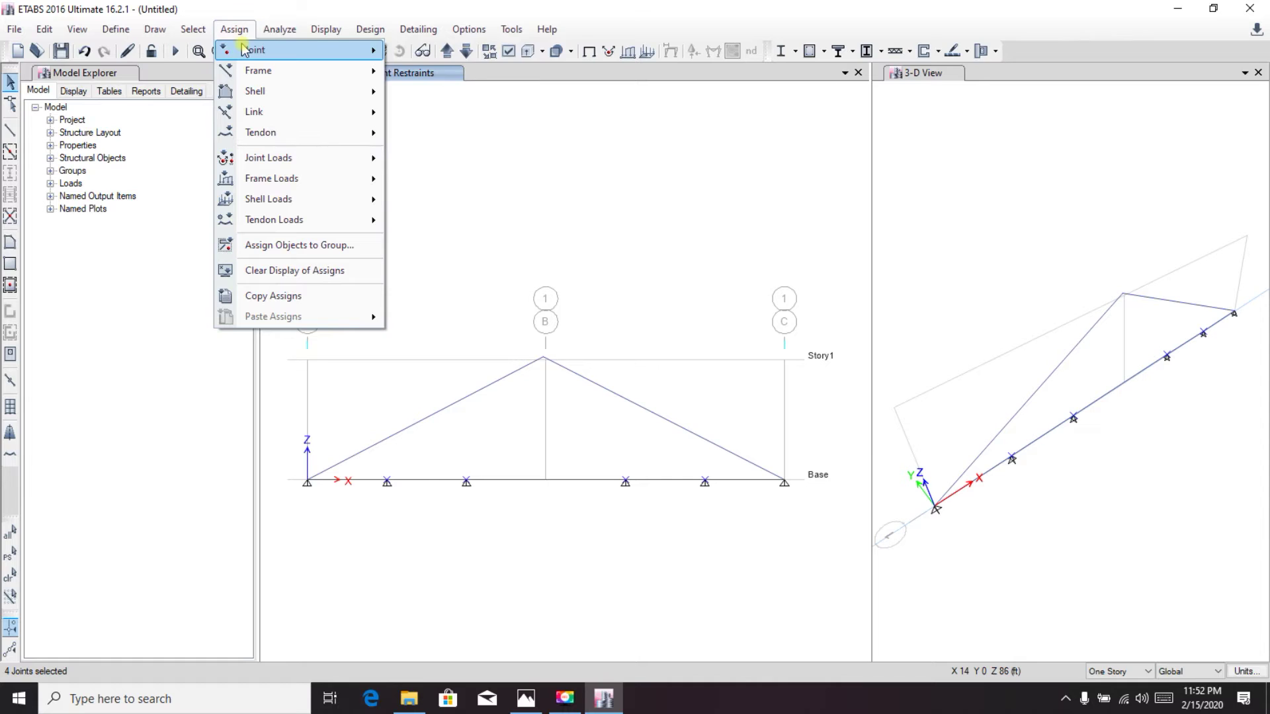
mouse_move(285, 49)
click(420, 52)
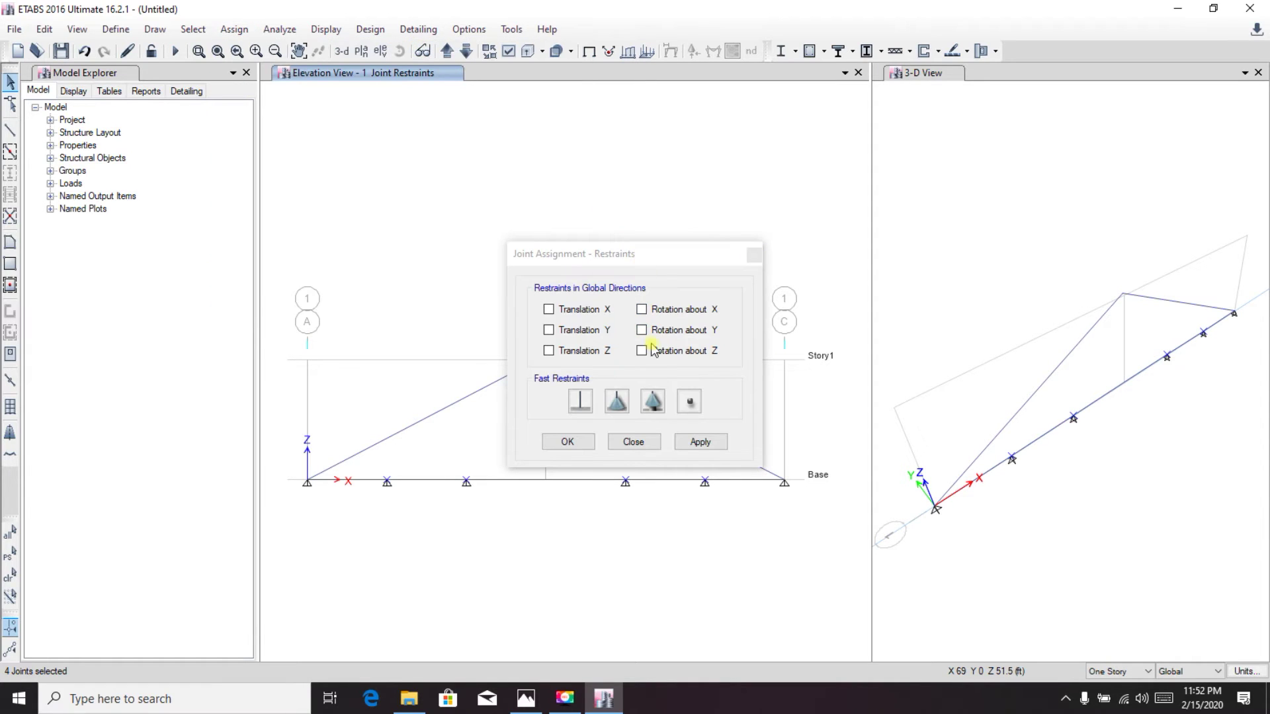
click(700, 441)
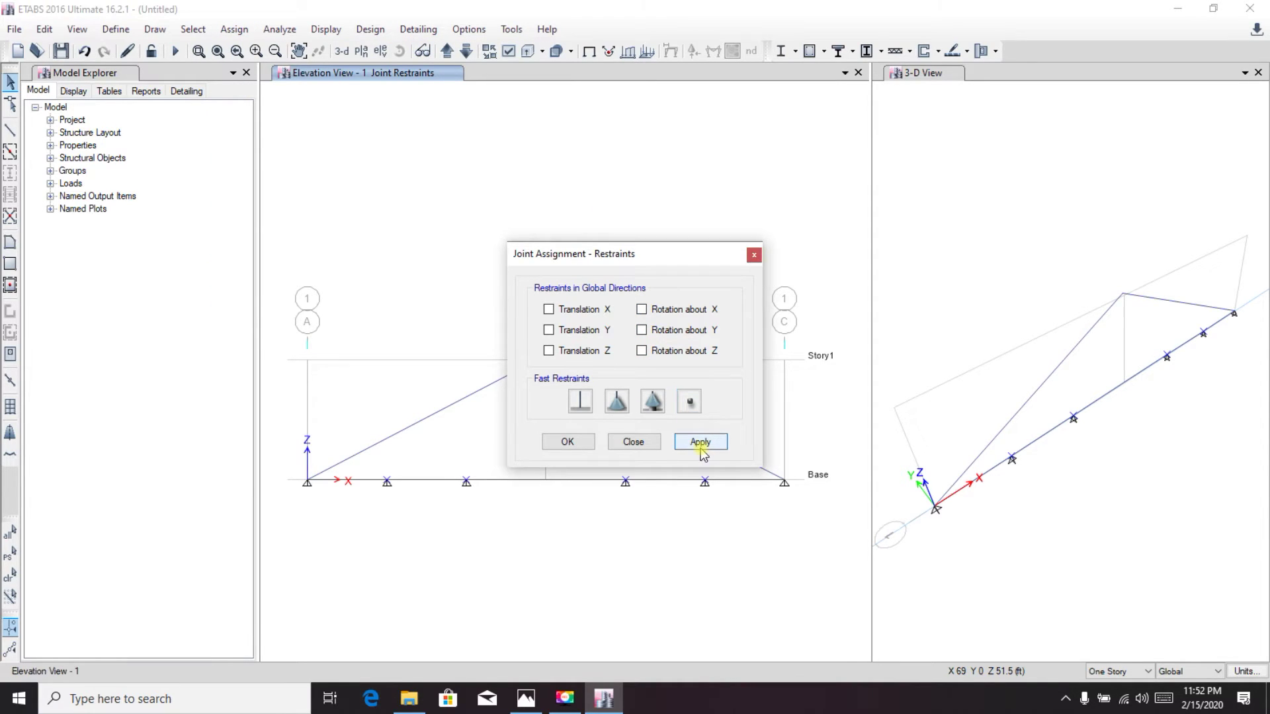
click(549, 442)
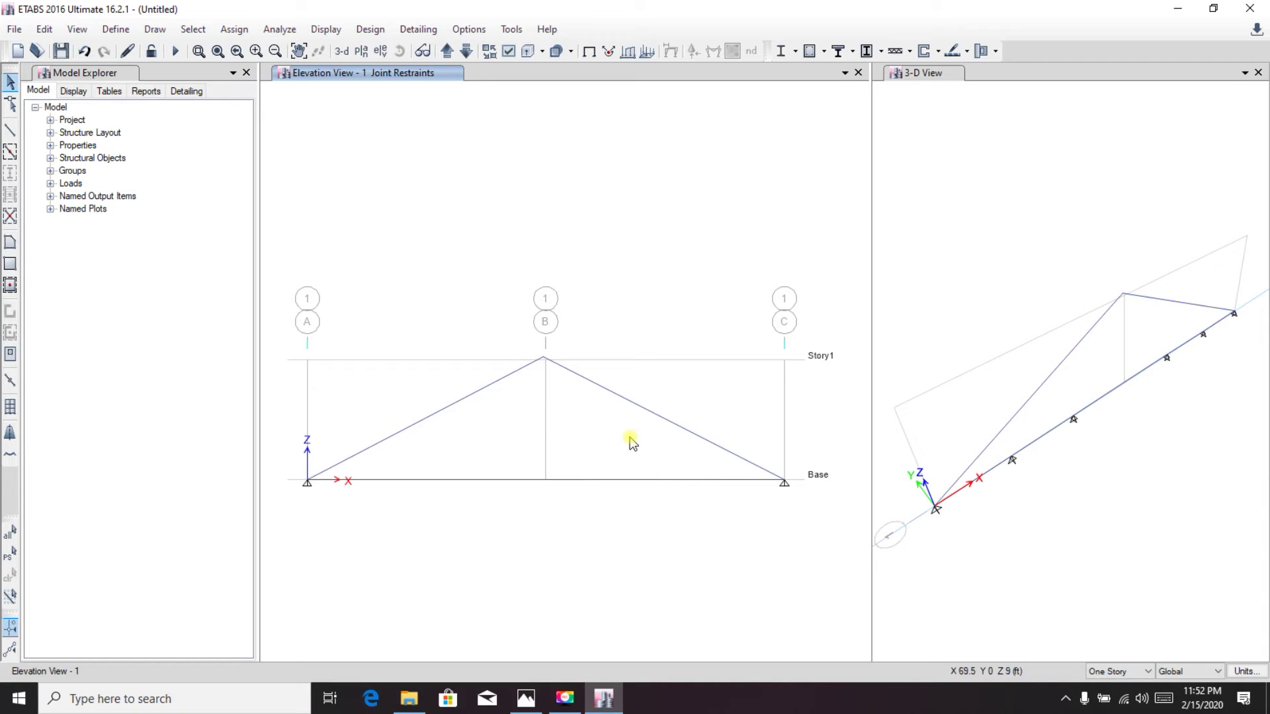
- Divide the sloping top chord frame between grids A and B into 4 frame objects, as in the reference drawing
click(452, 405)
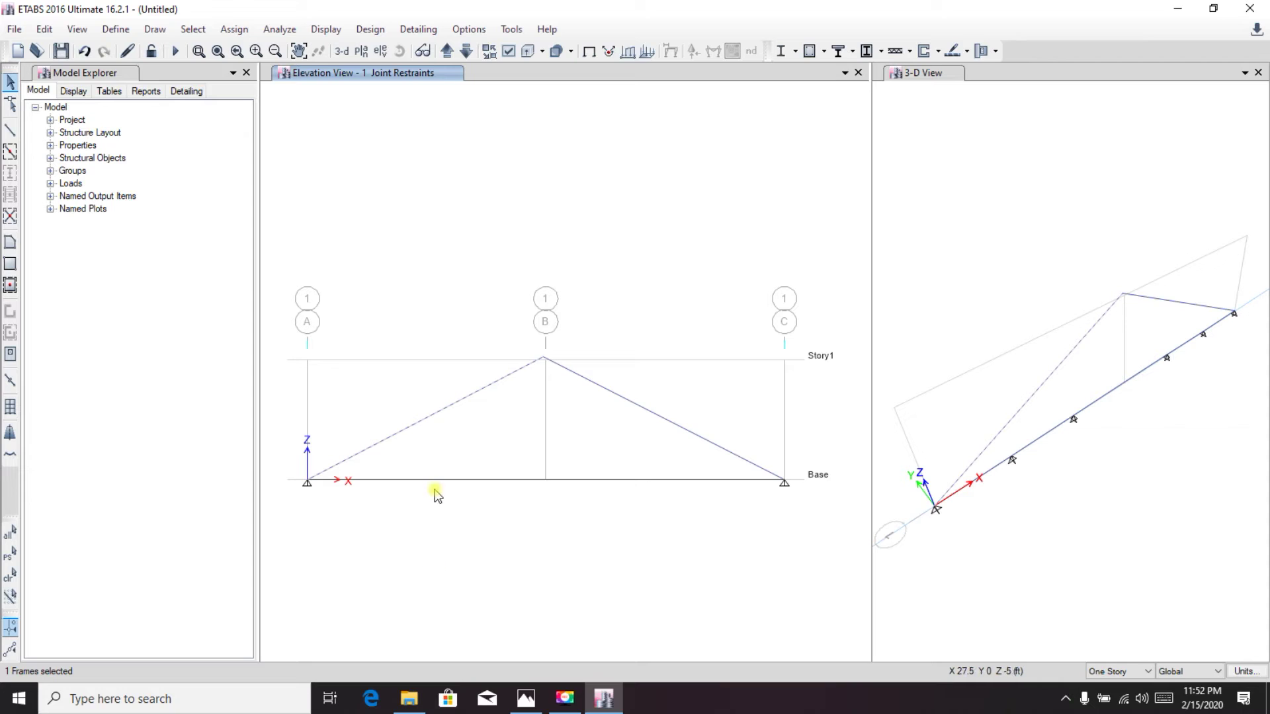
click(526, 698)
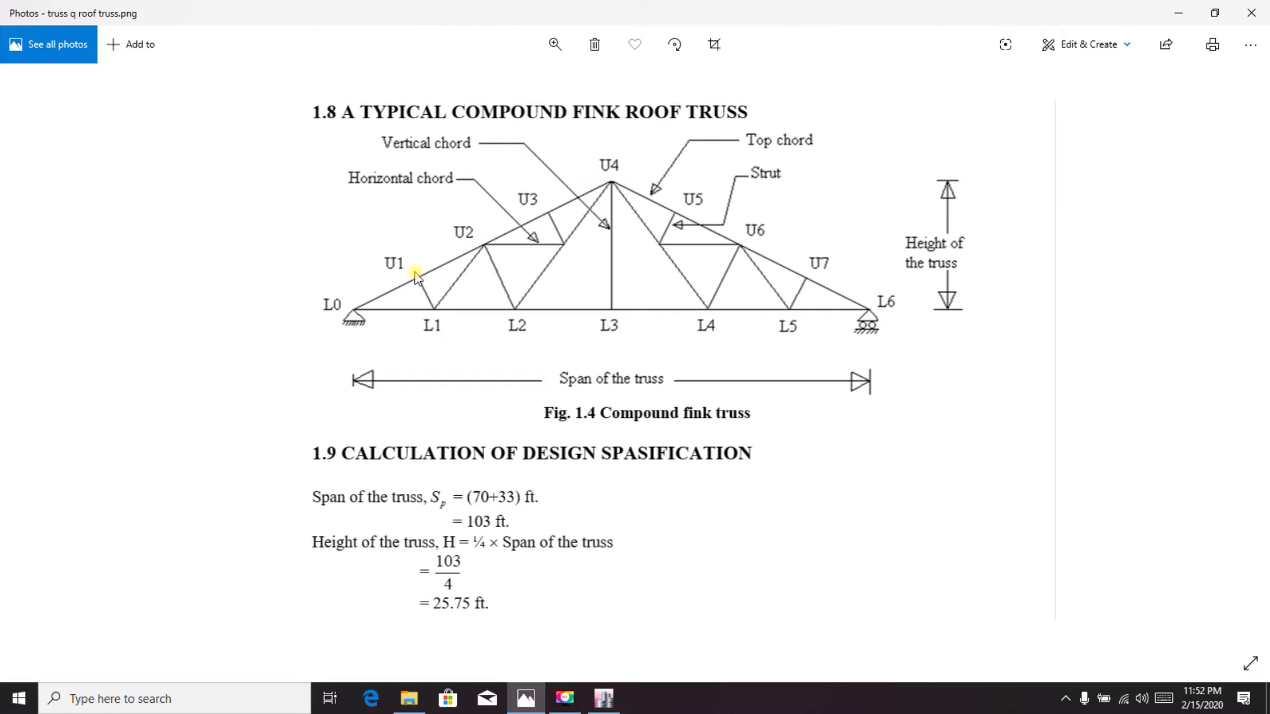
click(604, 695)
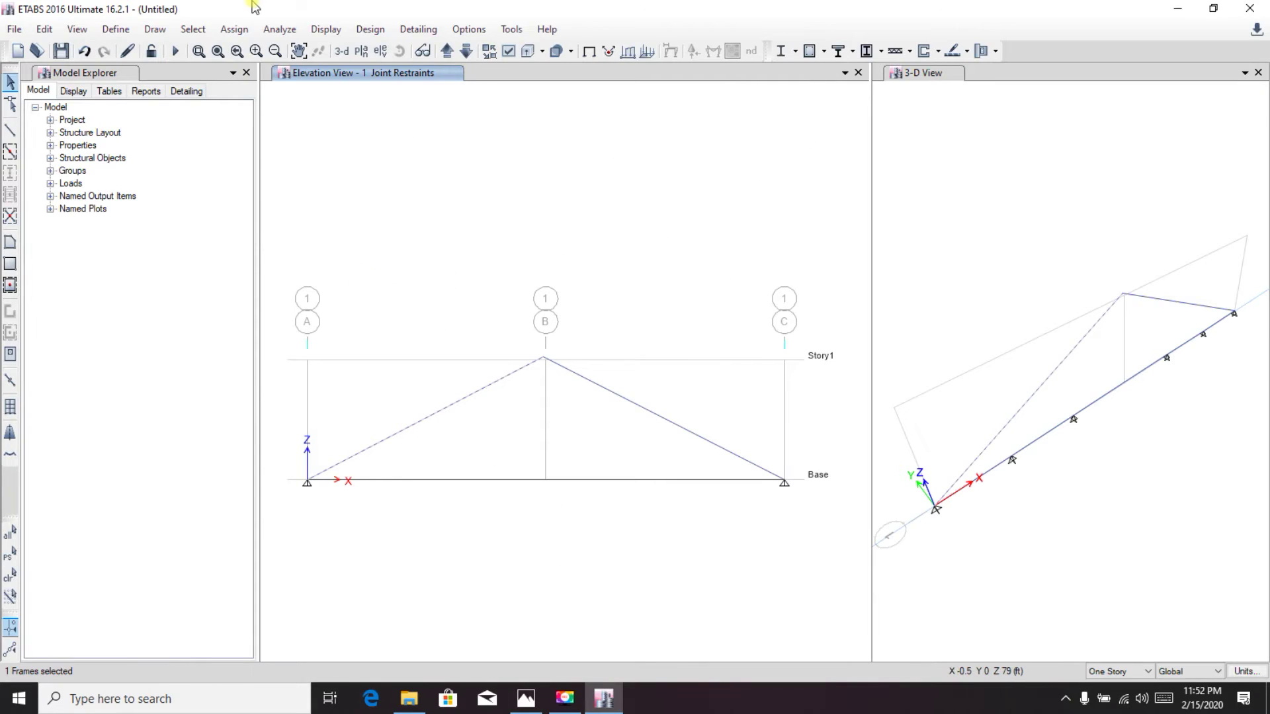
click(78, 29)
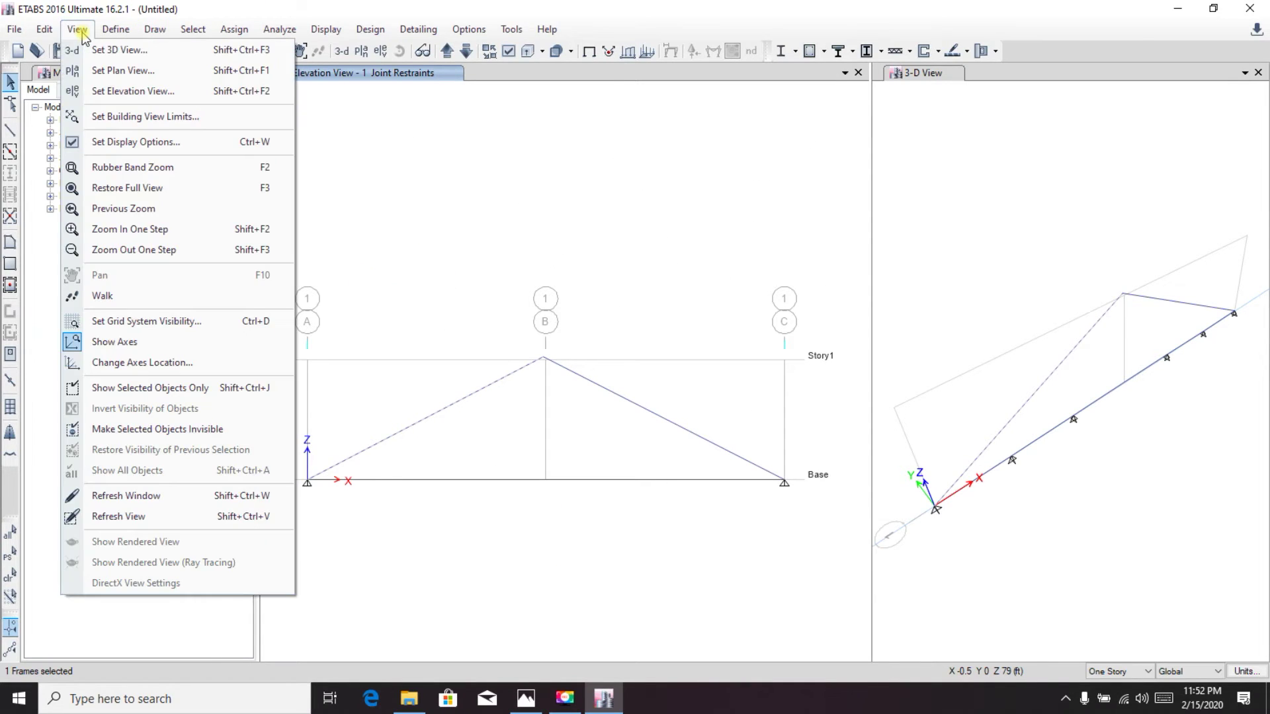
mouse_move(44, 29)
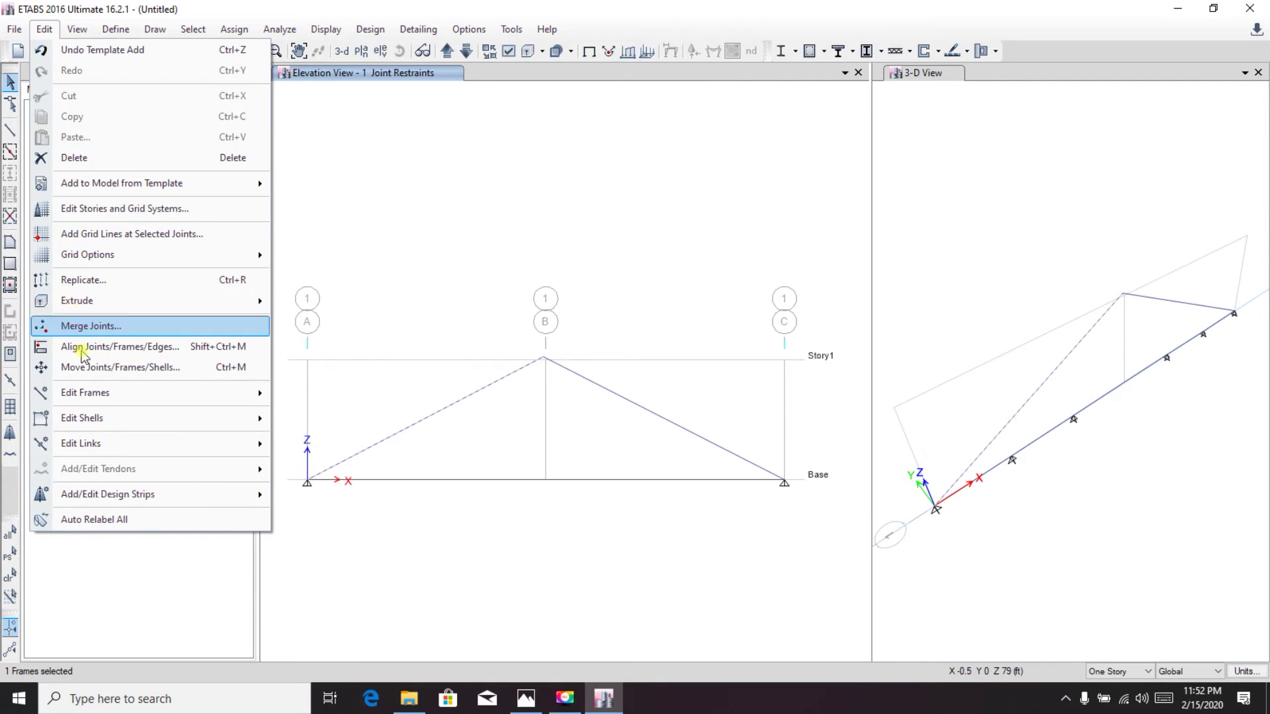
mouse_move(95, 403)
click(314, 396)
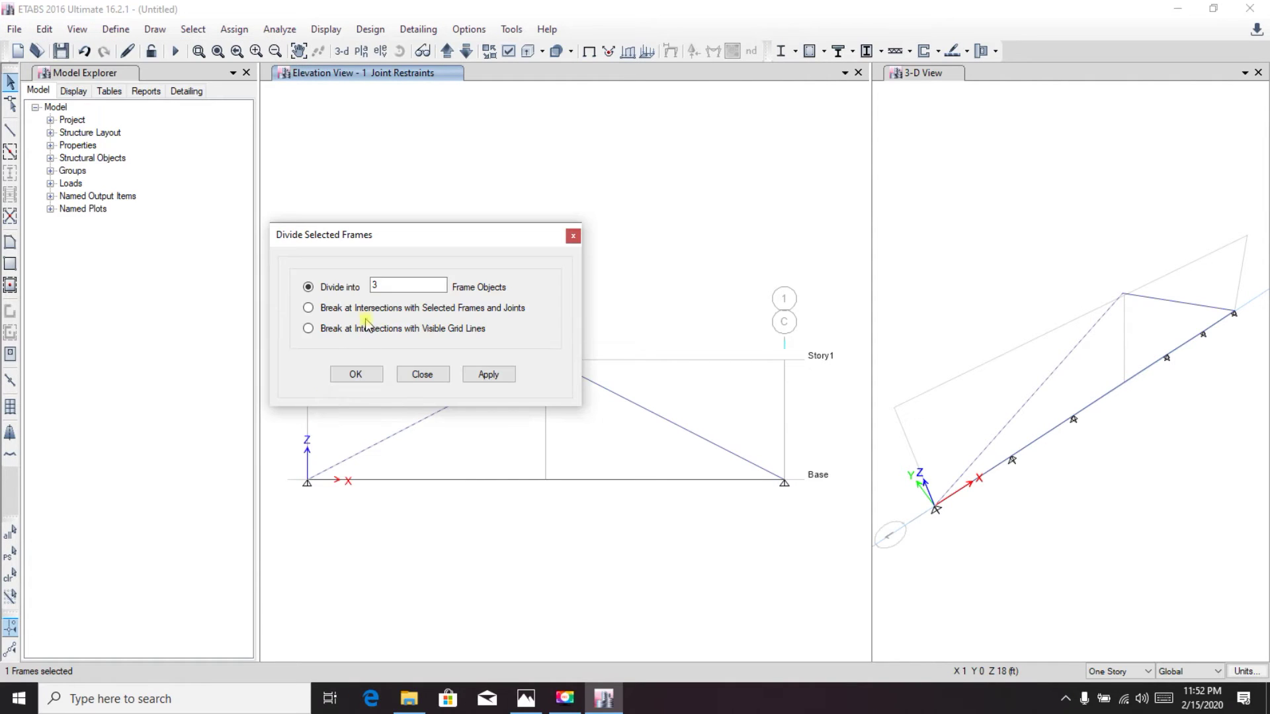
double_click(378, 285)
text(4)
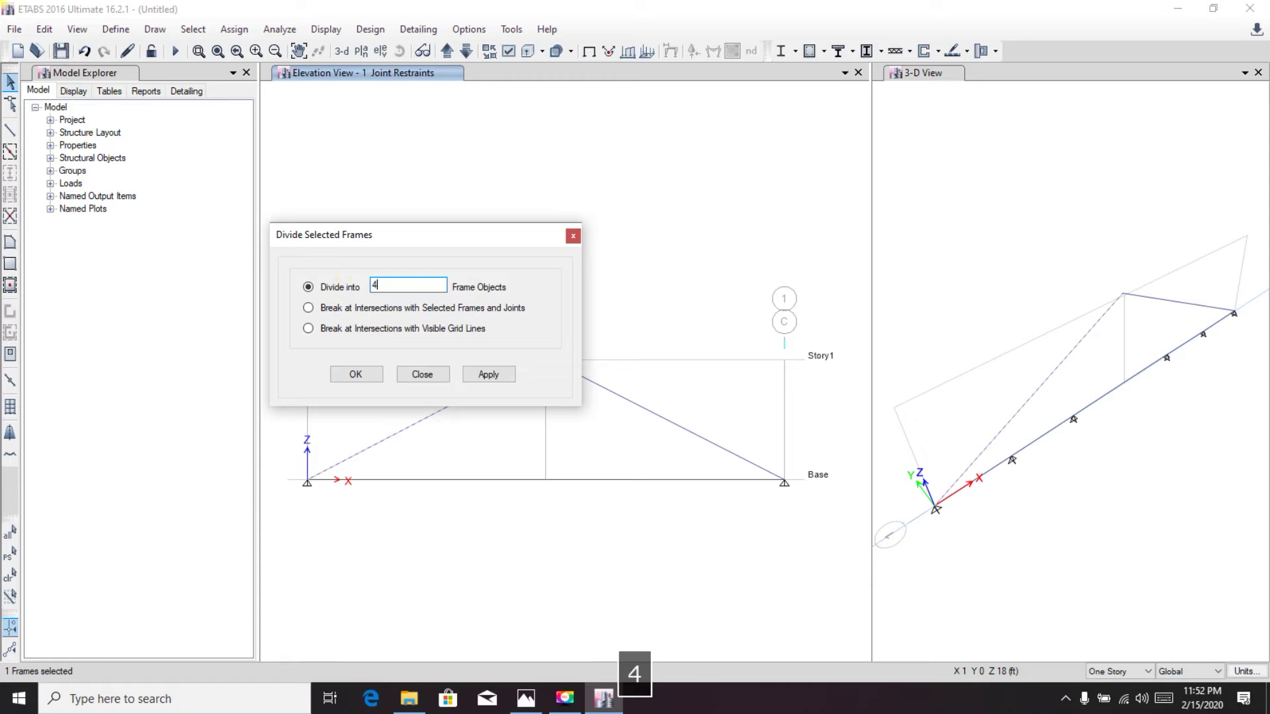
click(488, 375)
click(357, 375)
- Divide the sloping top chord frame between grids B and C into 4 frame objects
click(611, 392)
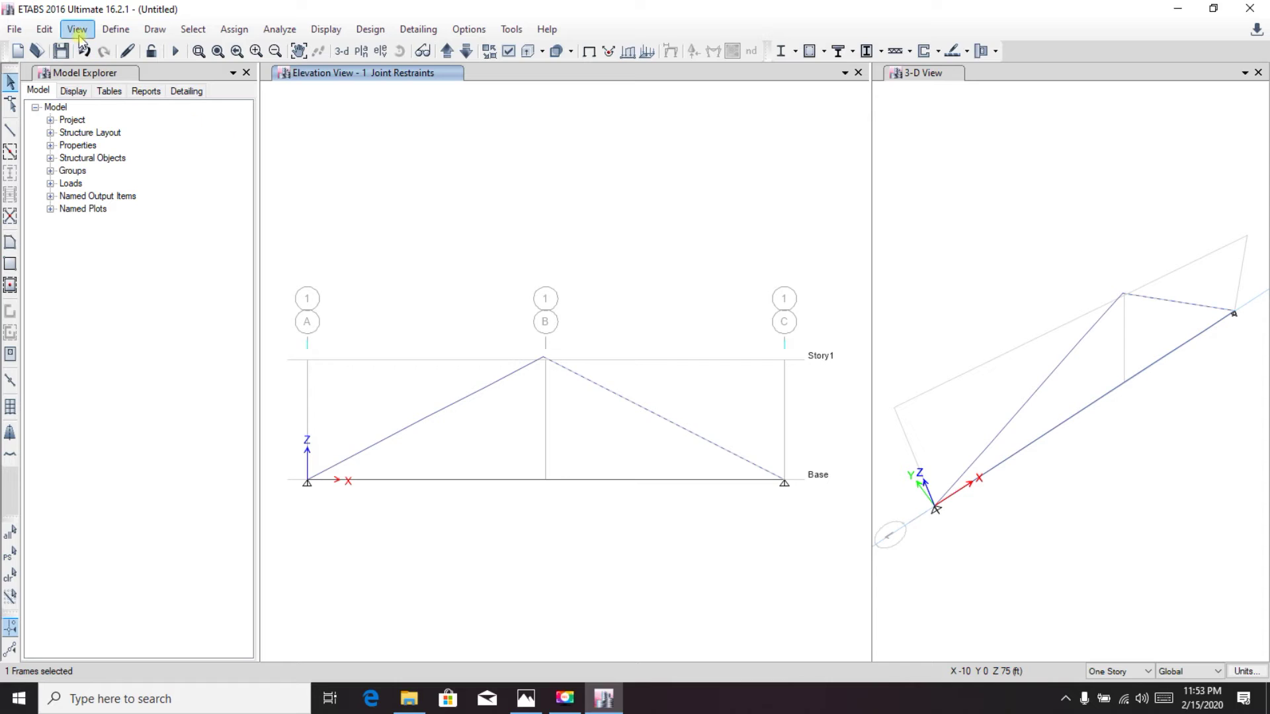
click(45, 31)
click(45, 31)
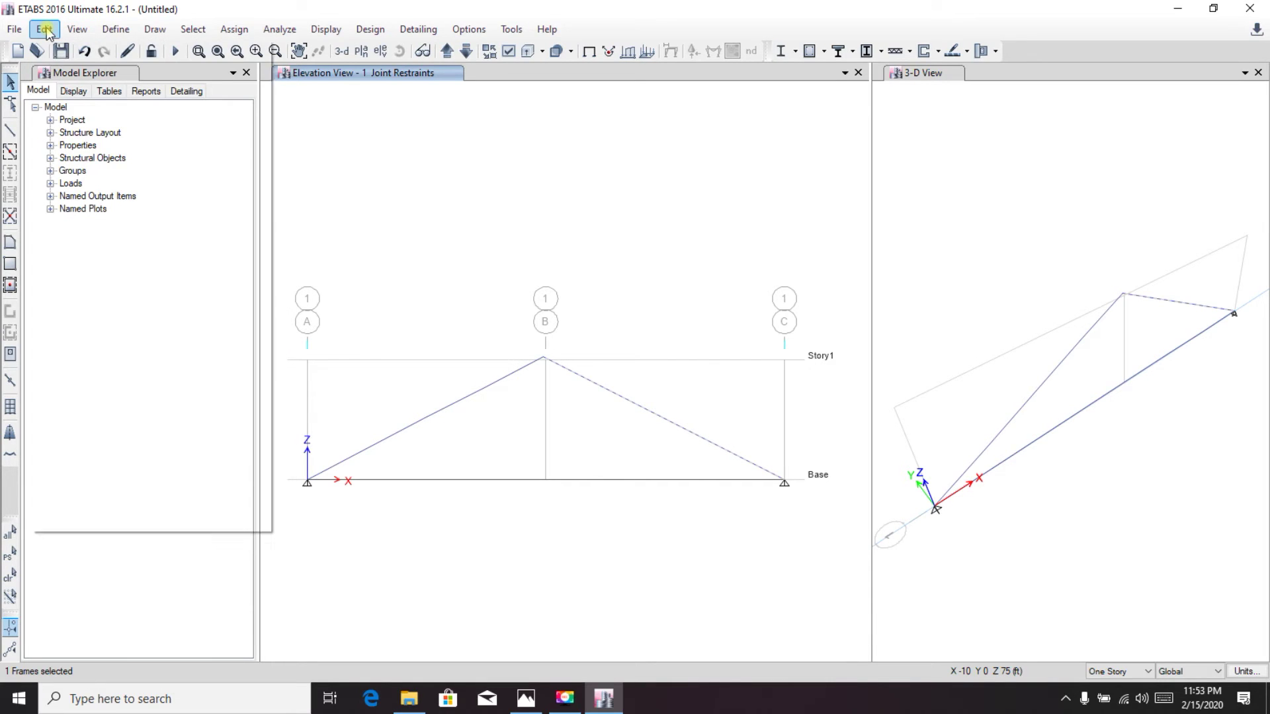
click(46, 33)
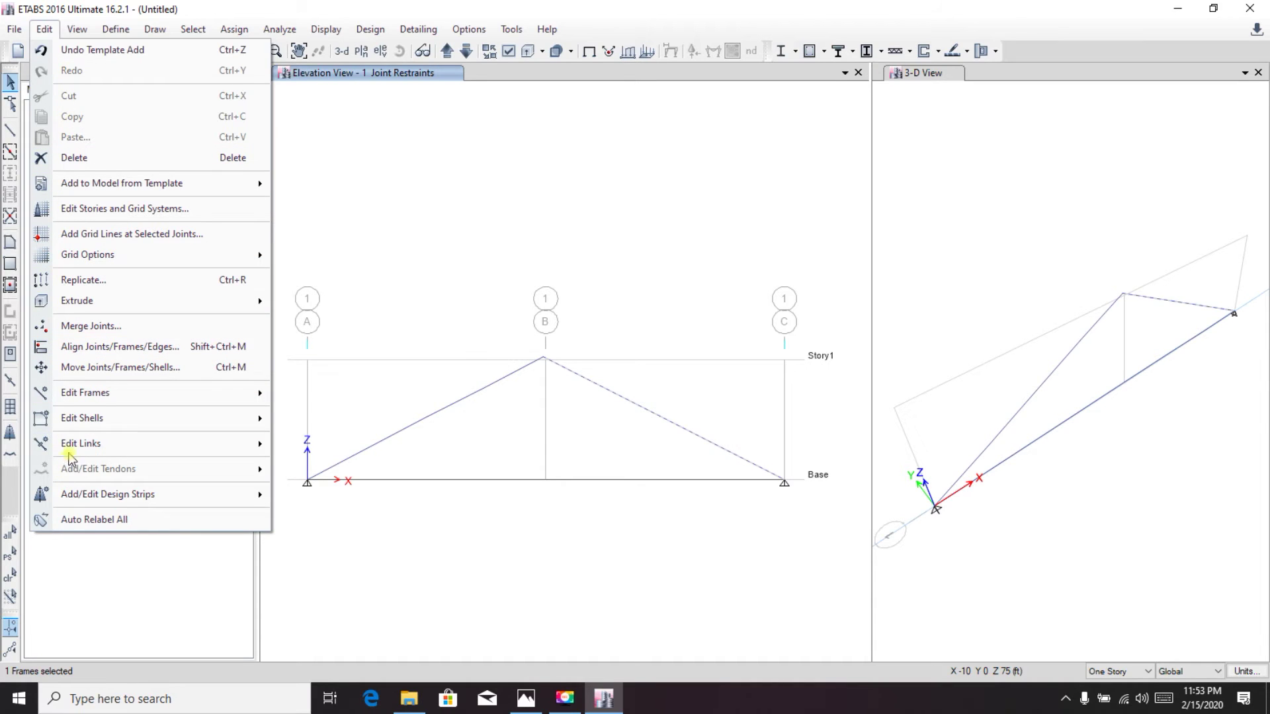
mouse_move(231, 393)
click(297, 394)
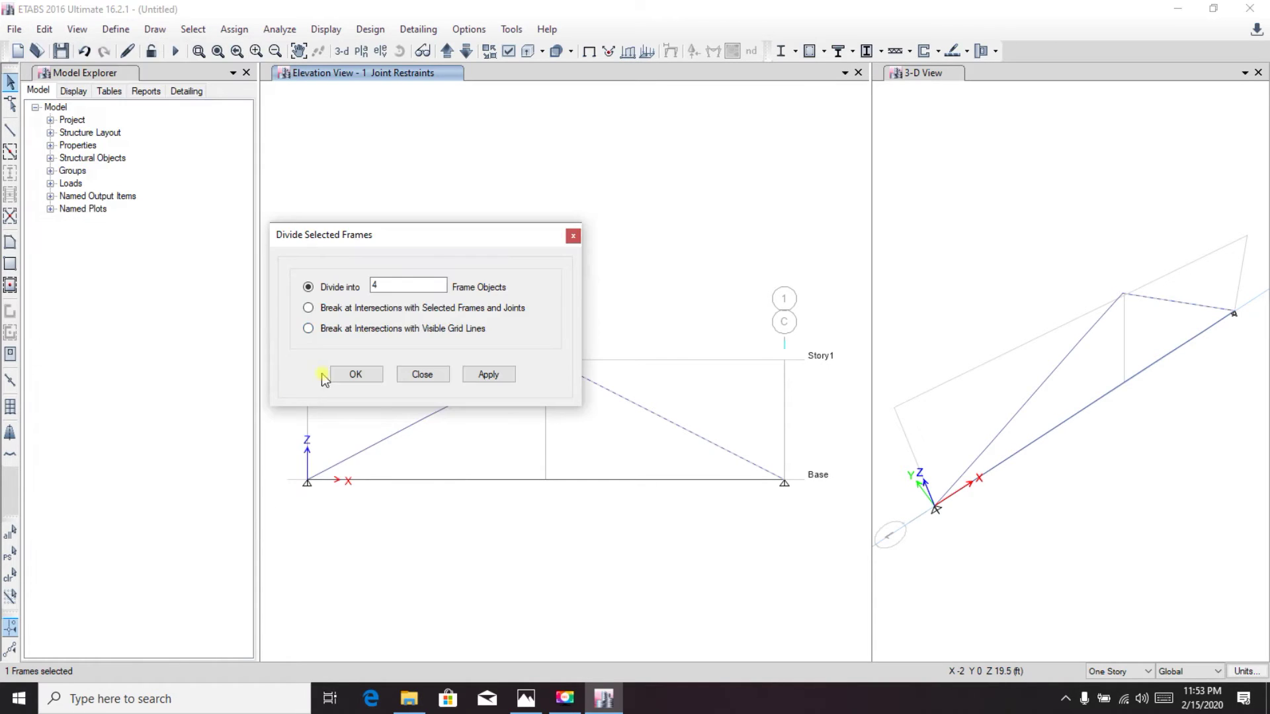
click(492, 378)
click(357, 375)
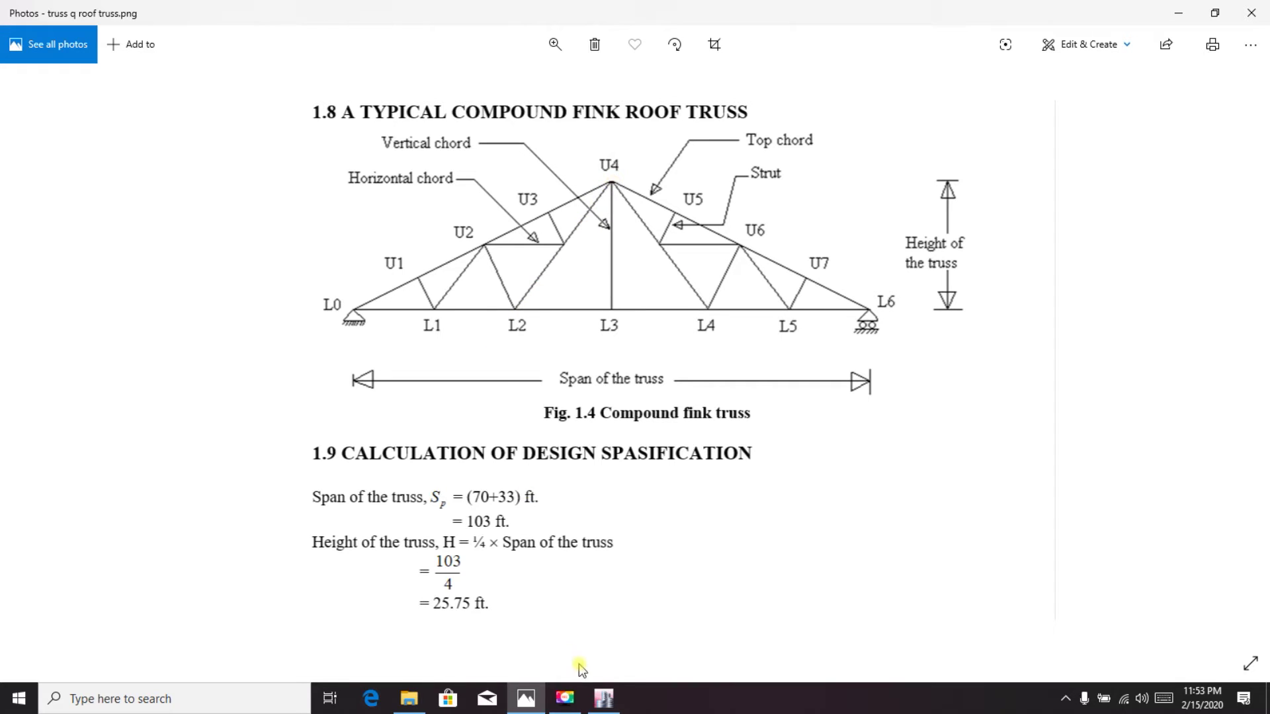
- Draw A-LatBm web members from the apex to L2, U2, L1 and U1 of the reference drawing, in the half between grids A and B
click(603, 698)
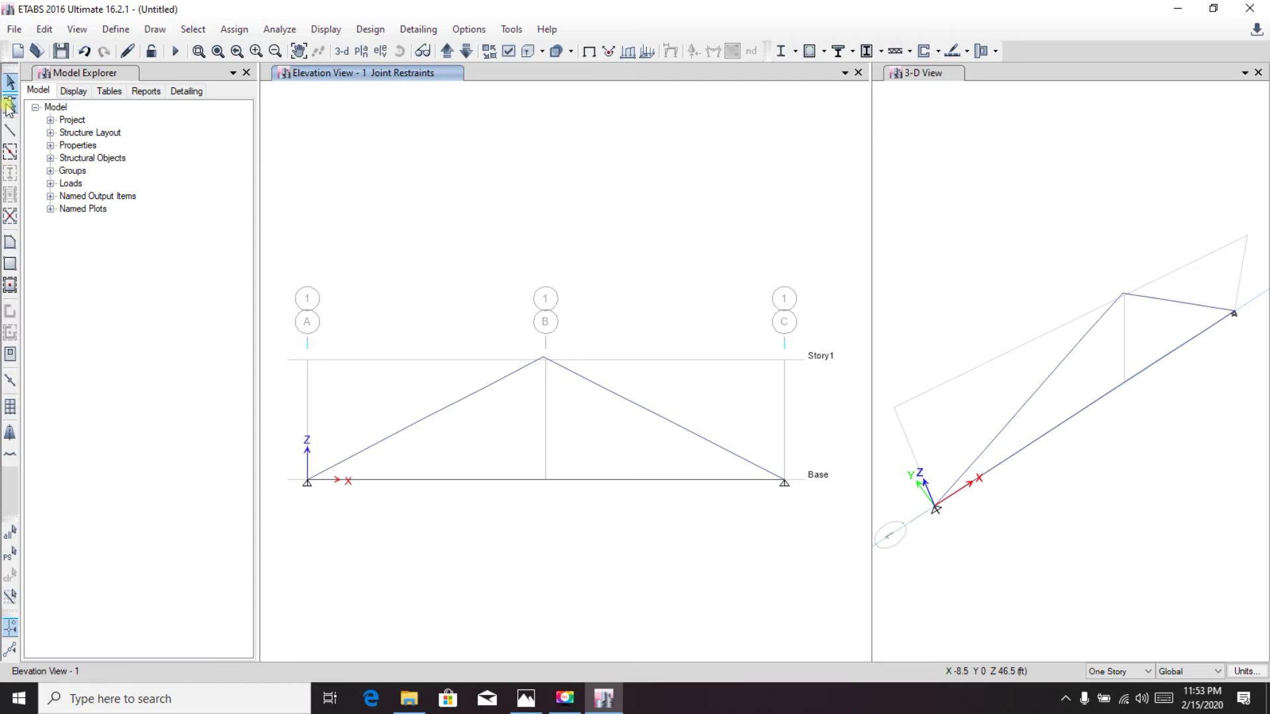
click(10, 130)
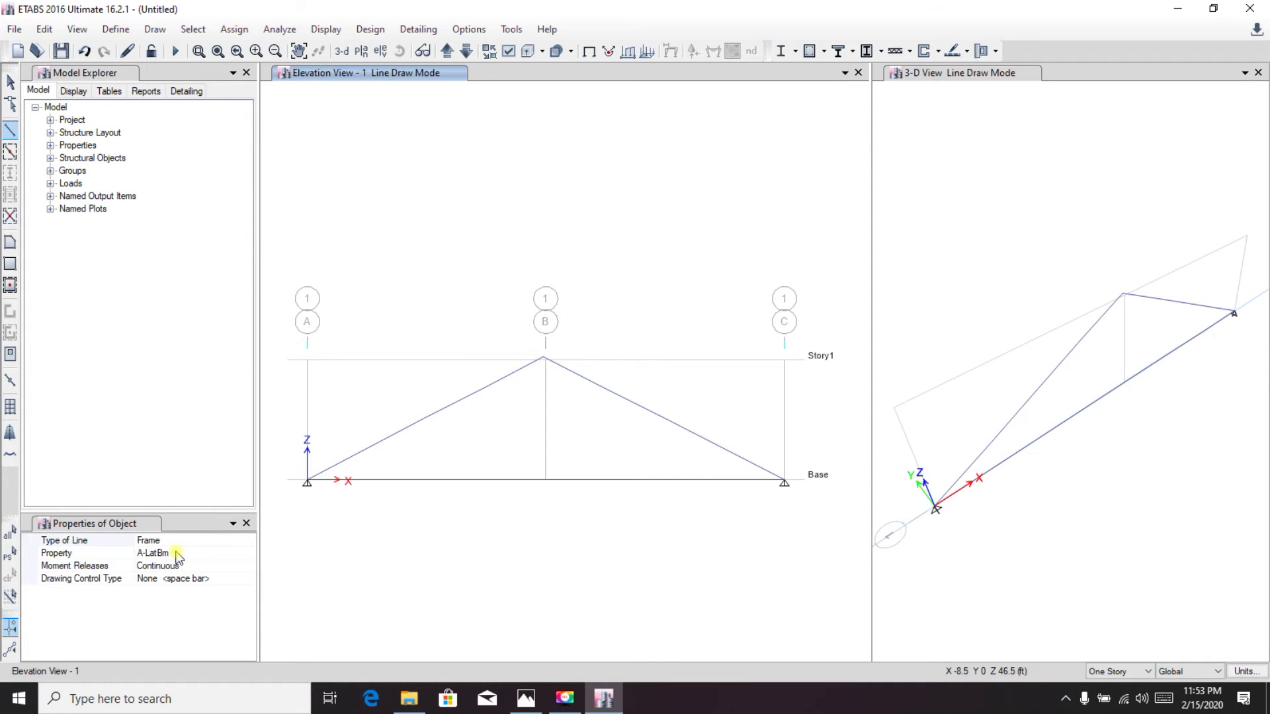
click(544, 357)
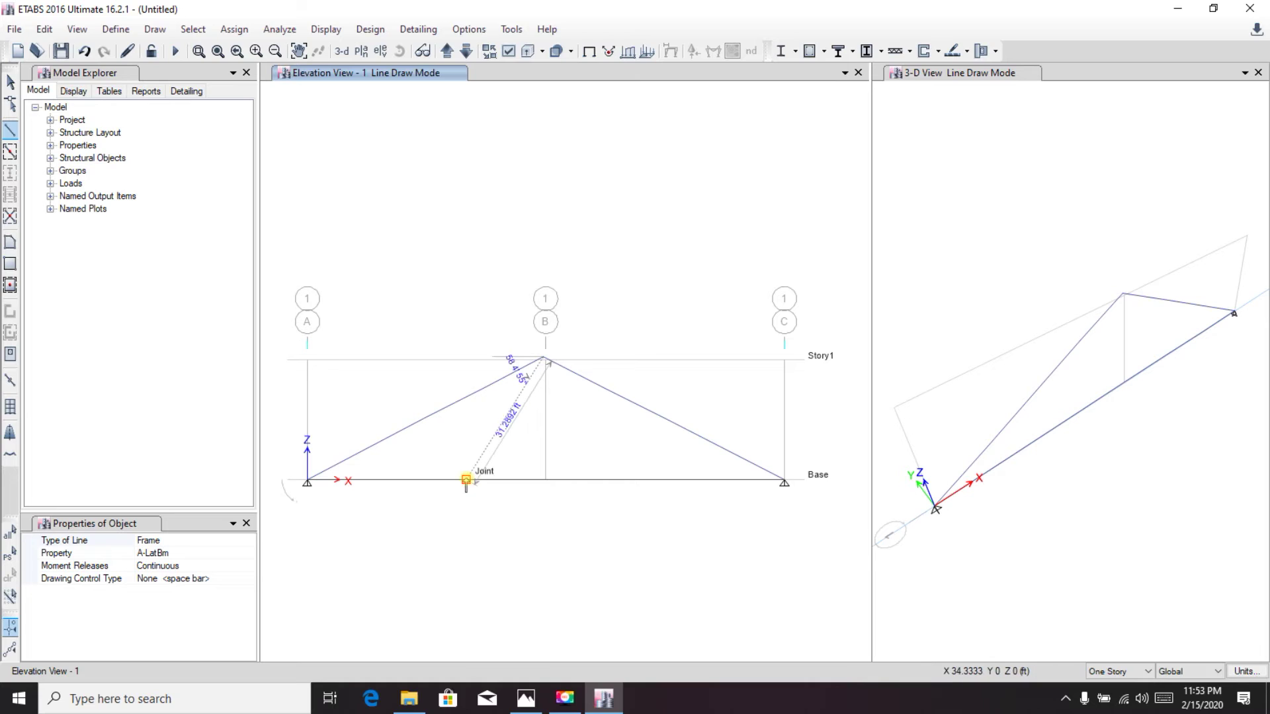
click(466, 480)
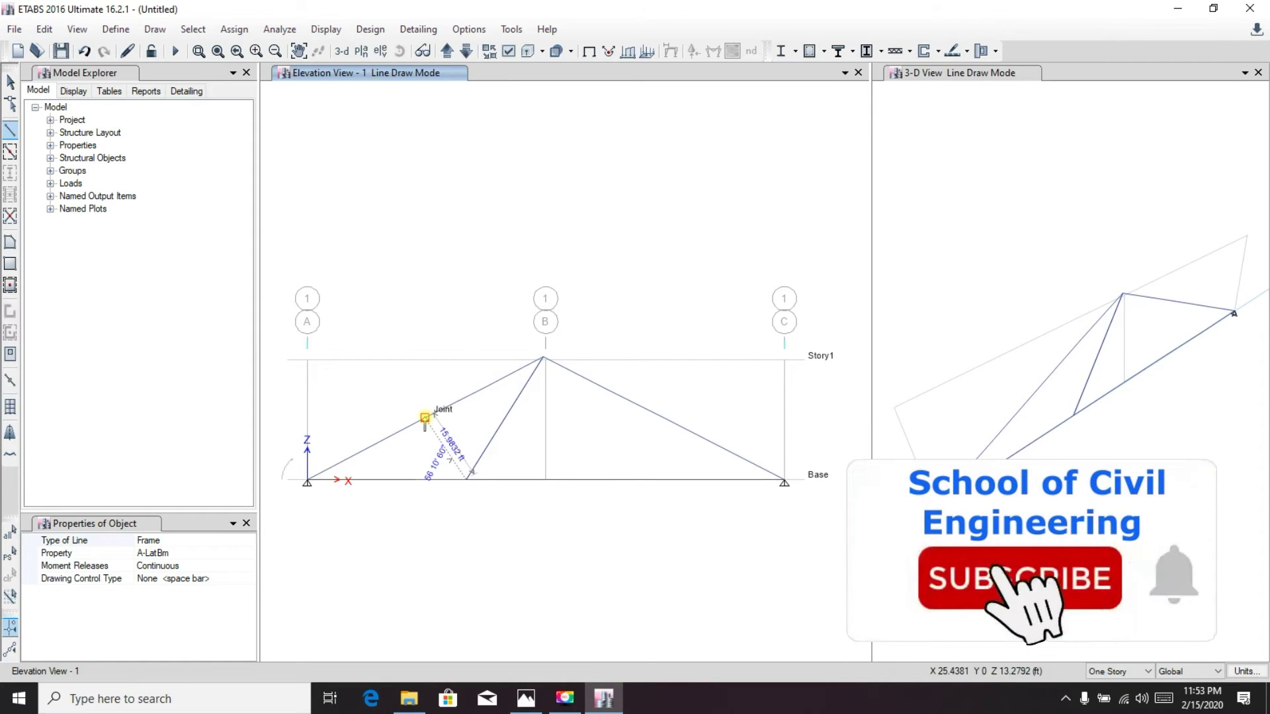
double_click(425, 418)
double_click(388, 479)
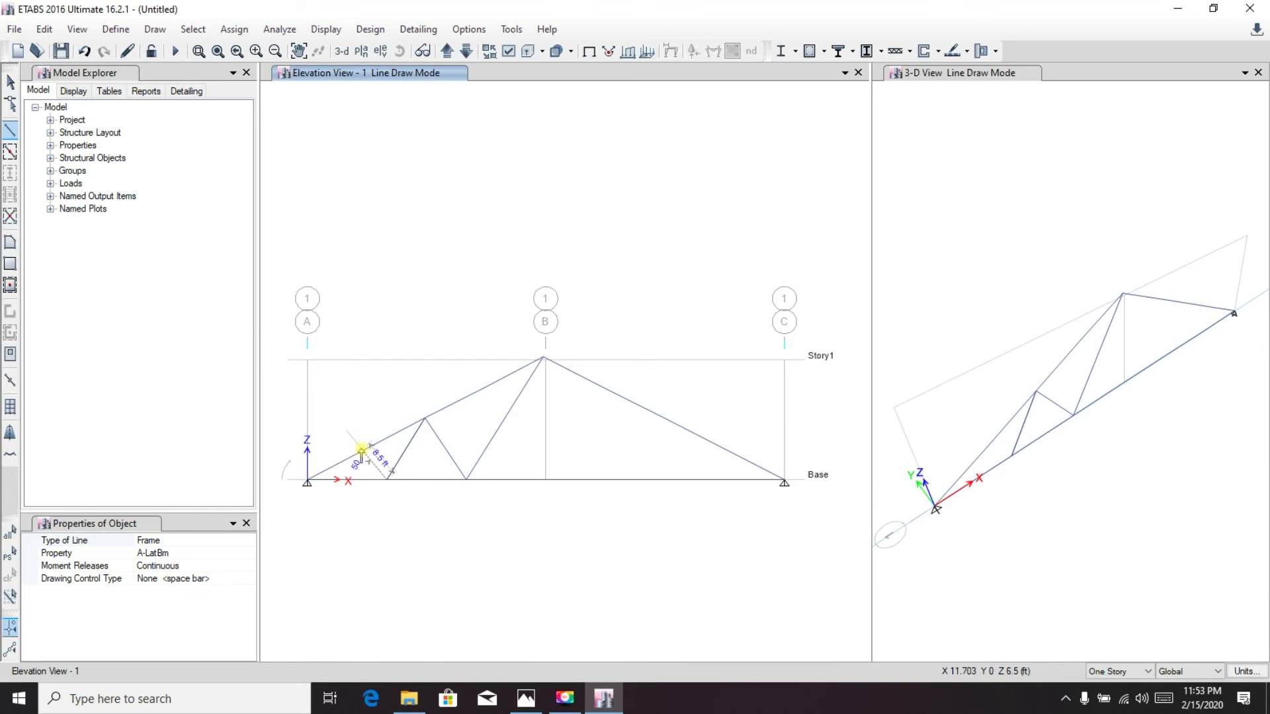
double_click(366, 451)
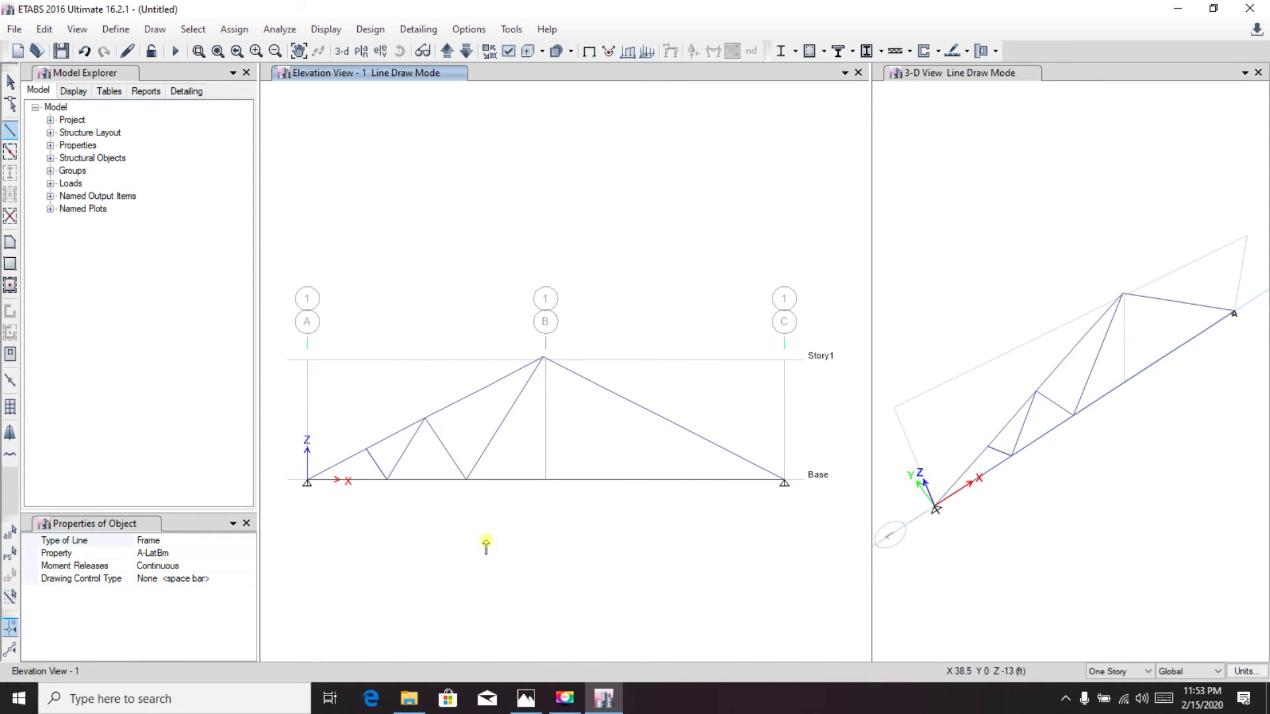
- Draw A-LatBm web members from the apex to L4, U6, L5 and U7 of the reference drawing, in the half between grids B and C
key(Escape)
scroll(596, 304, down, 3)
scroll(584, 329, up, 3)
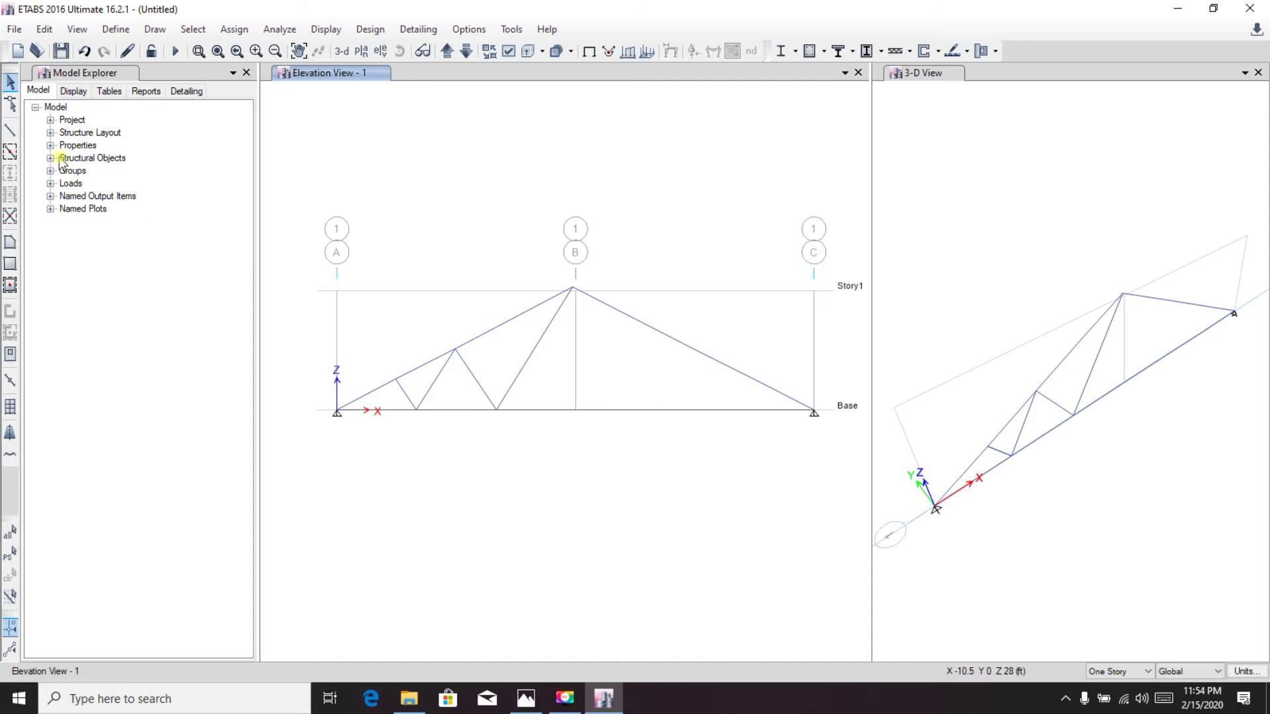
click(11, 133)
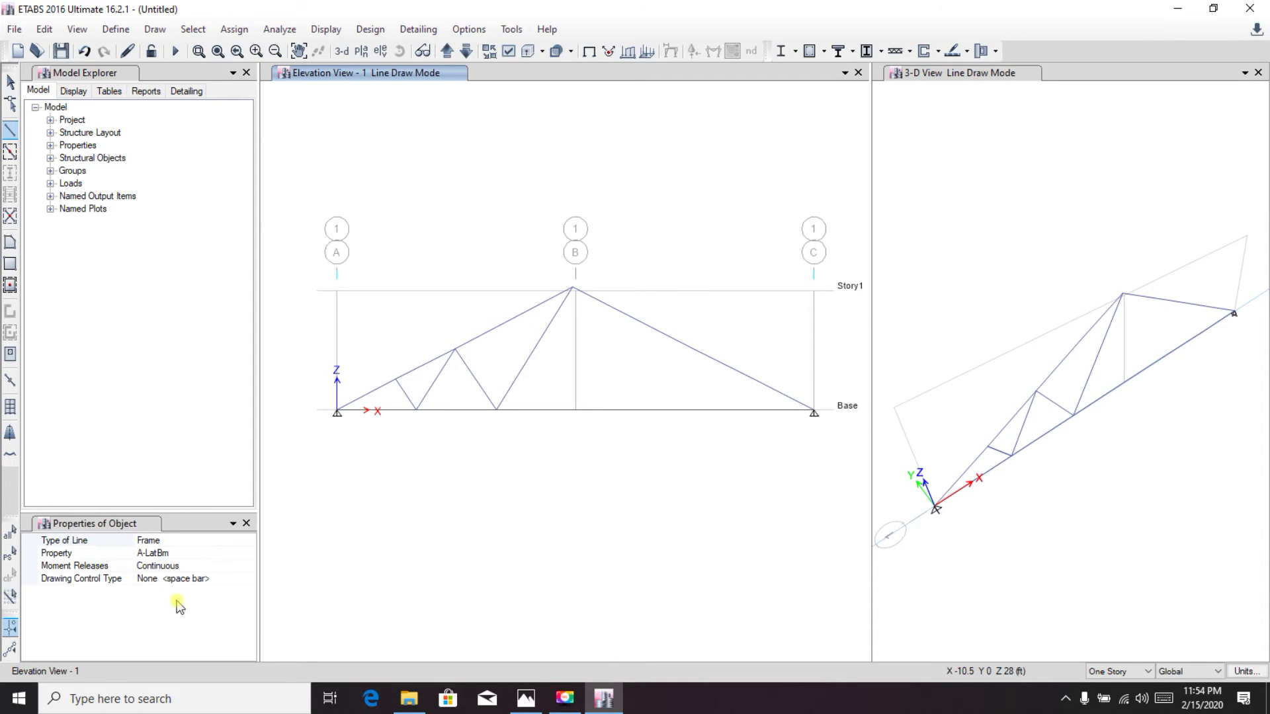
click(574, 289)
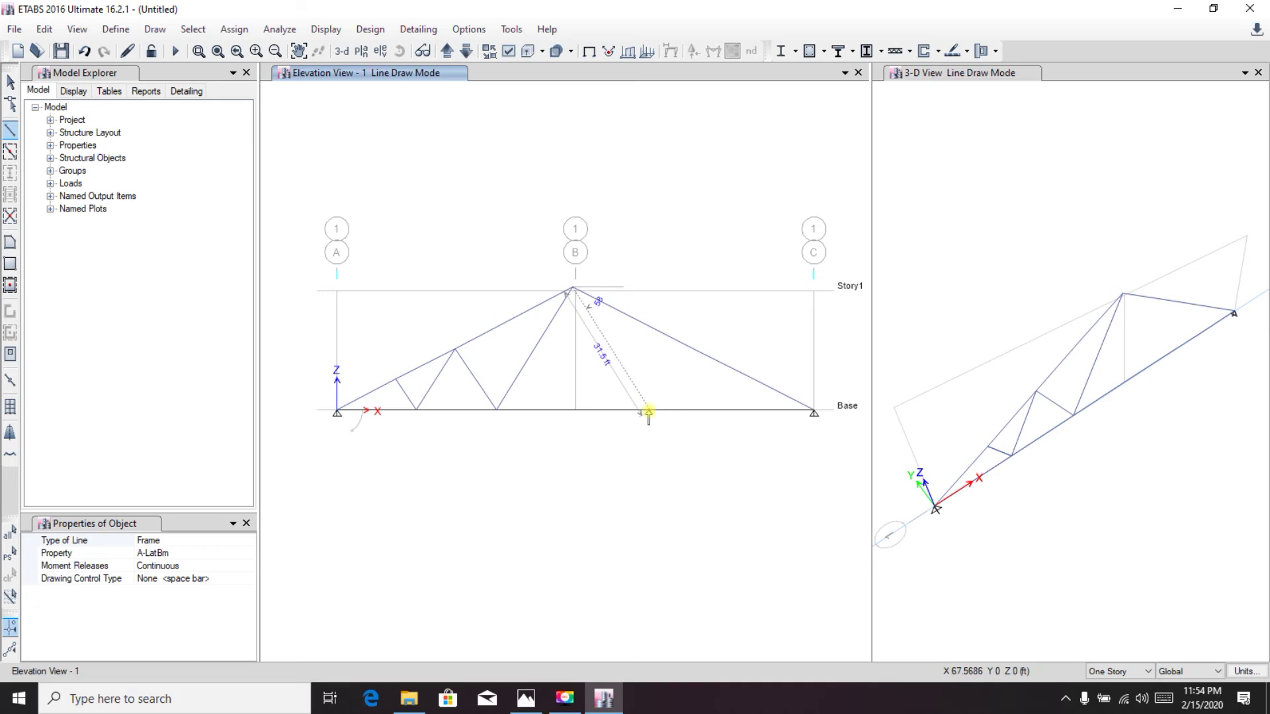
click(654, 411)
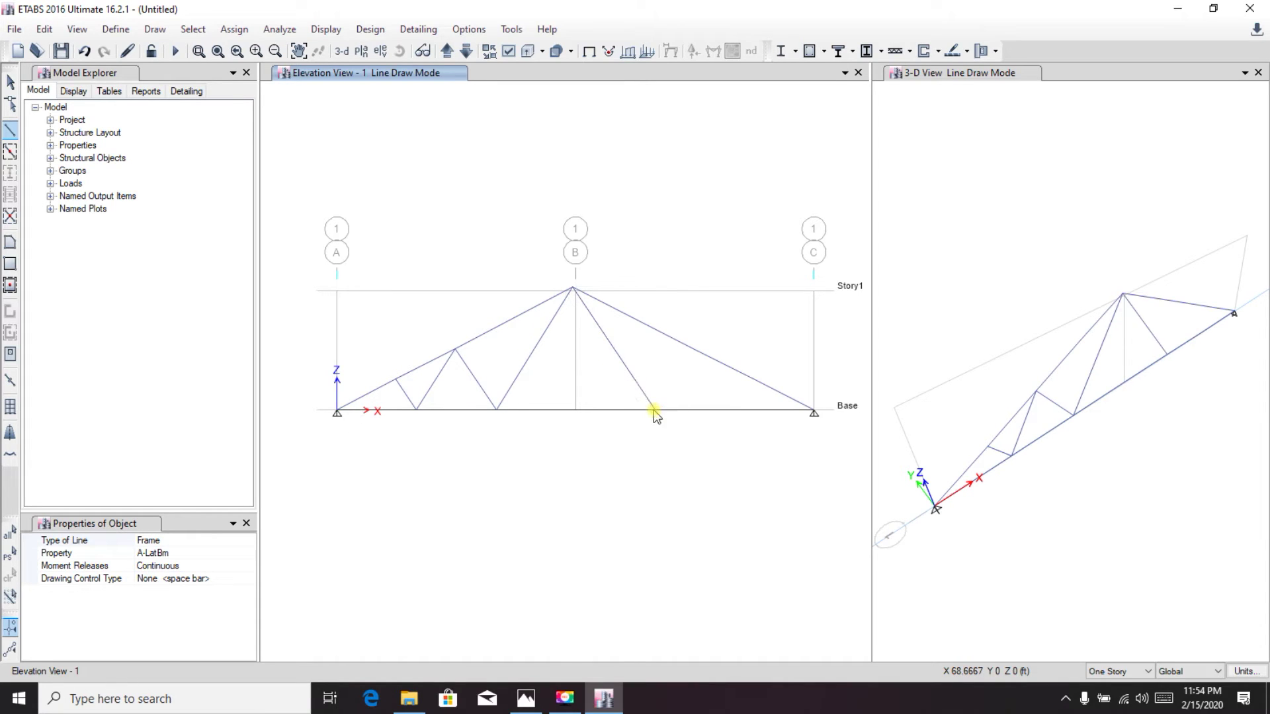
click(692, 347)
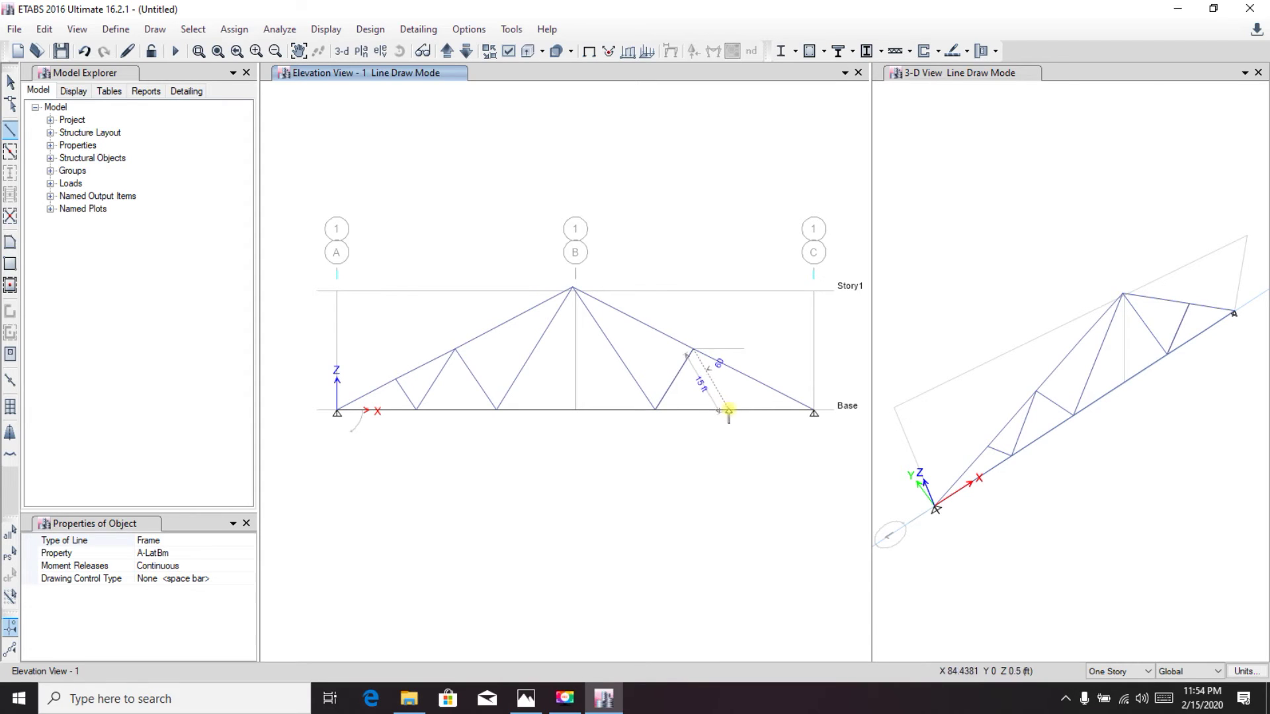
click(735, 410)
click(752, 380)
key(Escape)
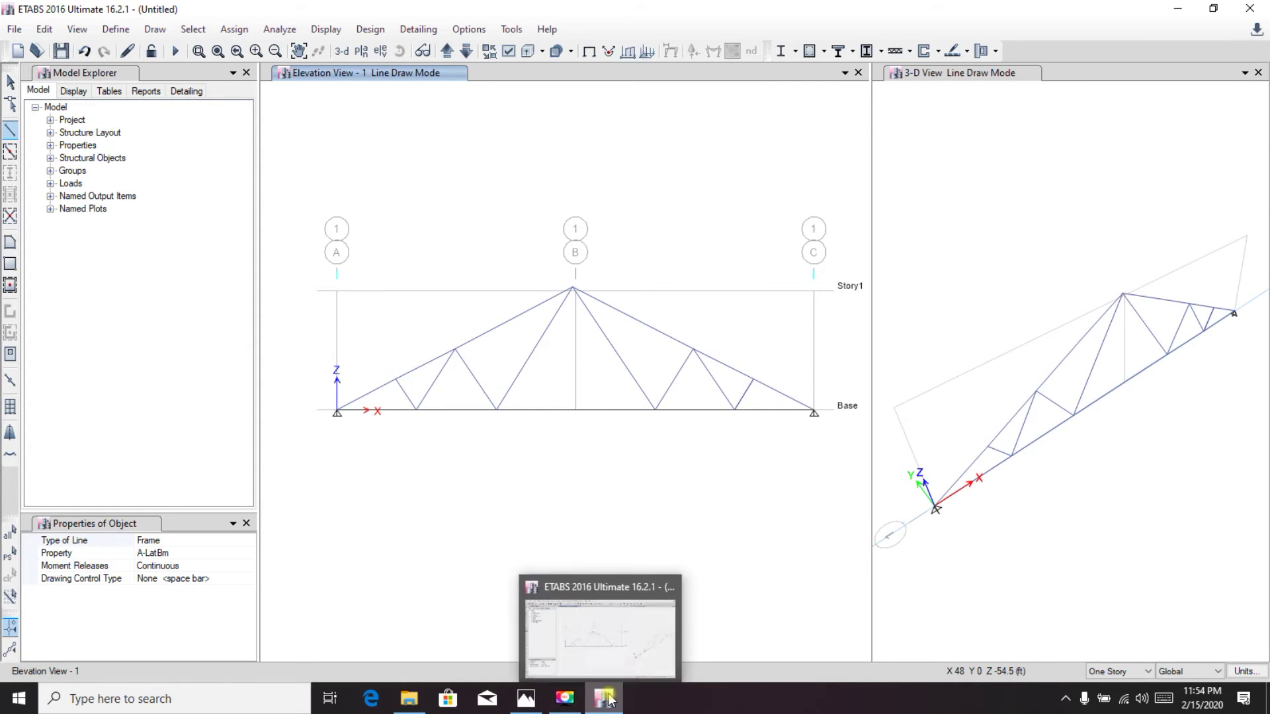
- Check the reference truss figure for the inner horizontal members and struts meeting the long diagonals
click(541, 704)
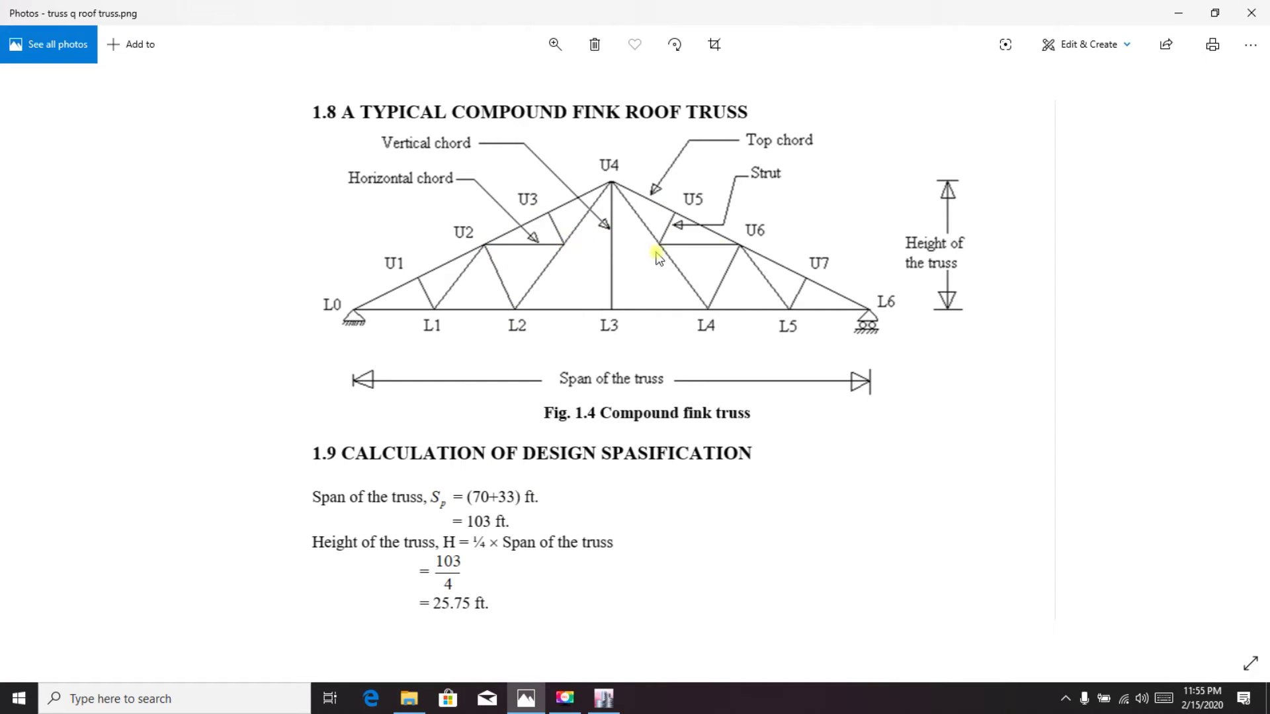
click(604, 699)
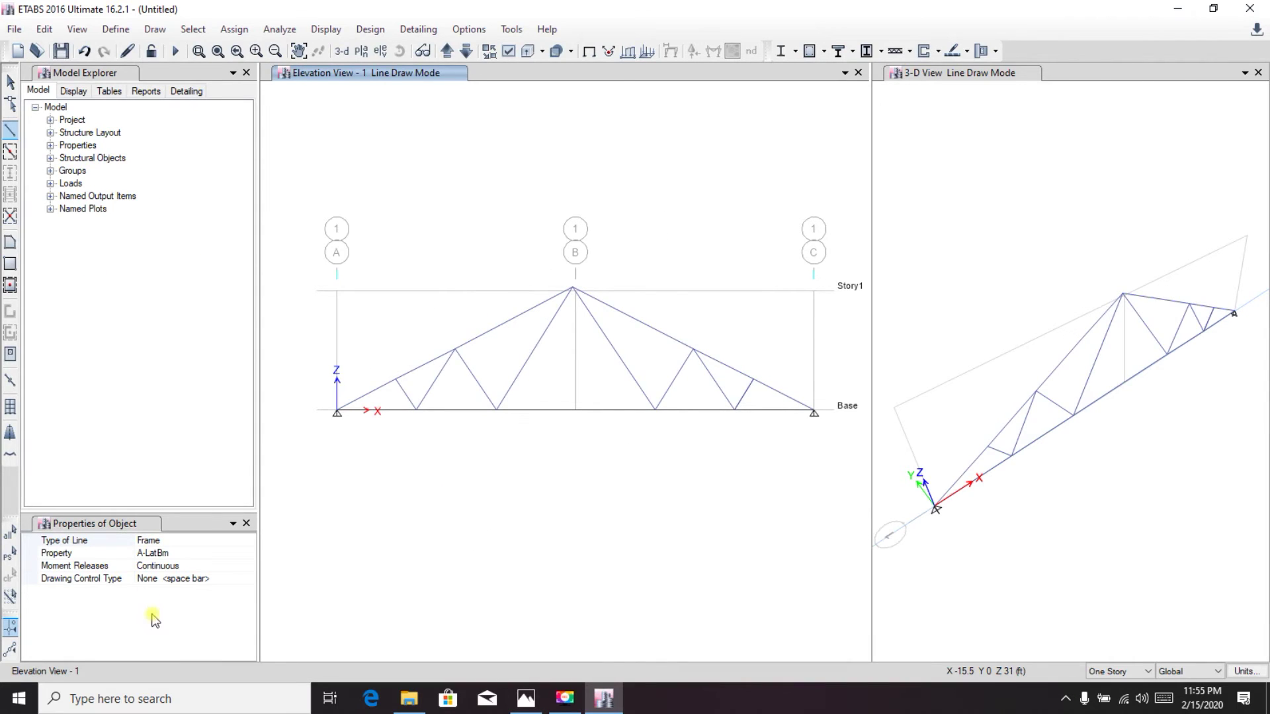
click(461, 351)
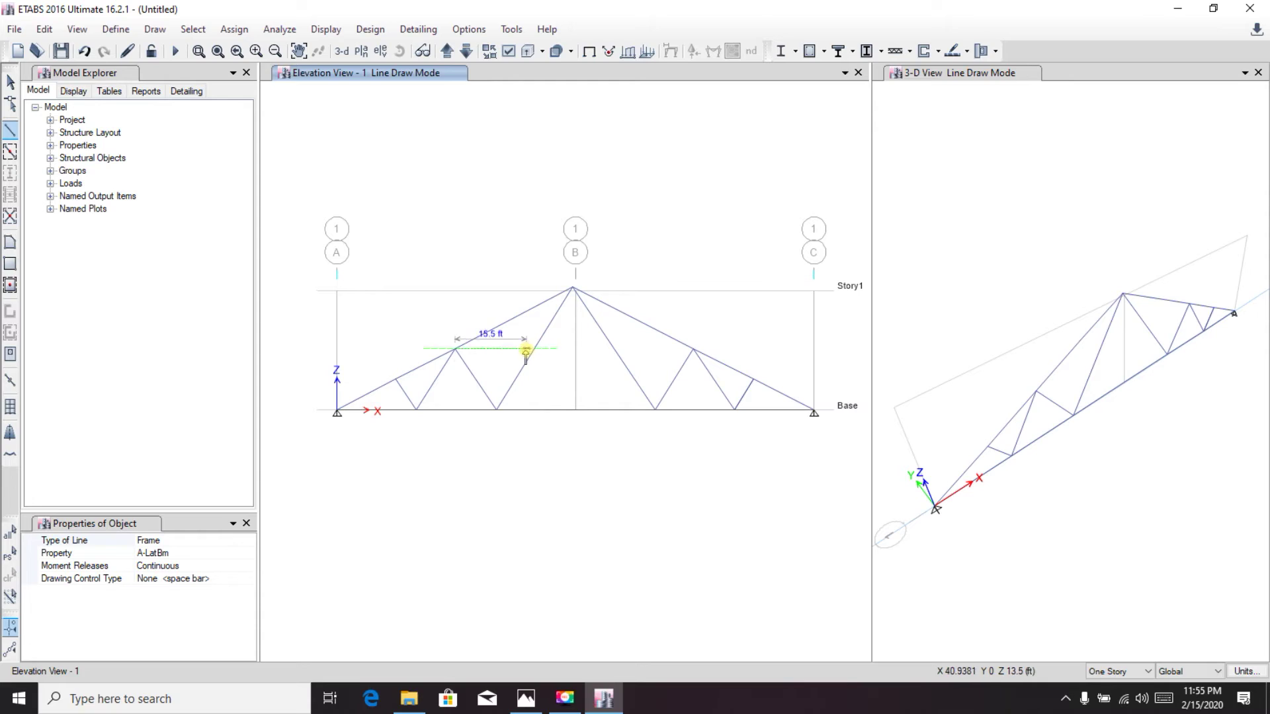
key(Escape)
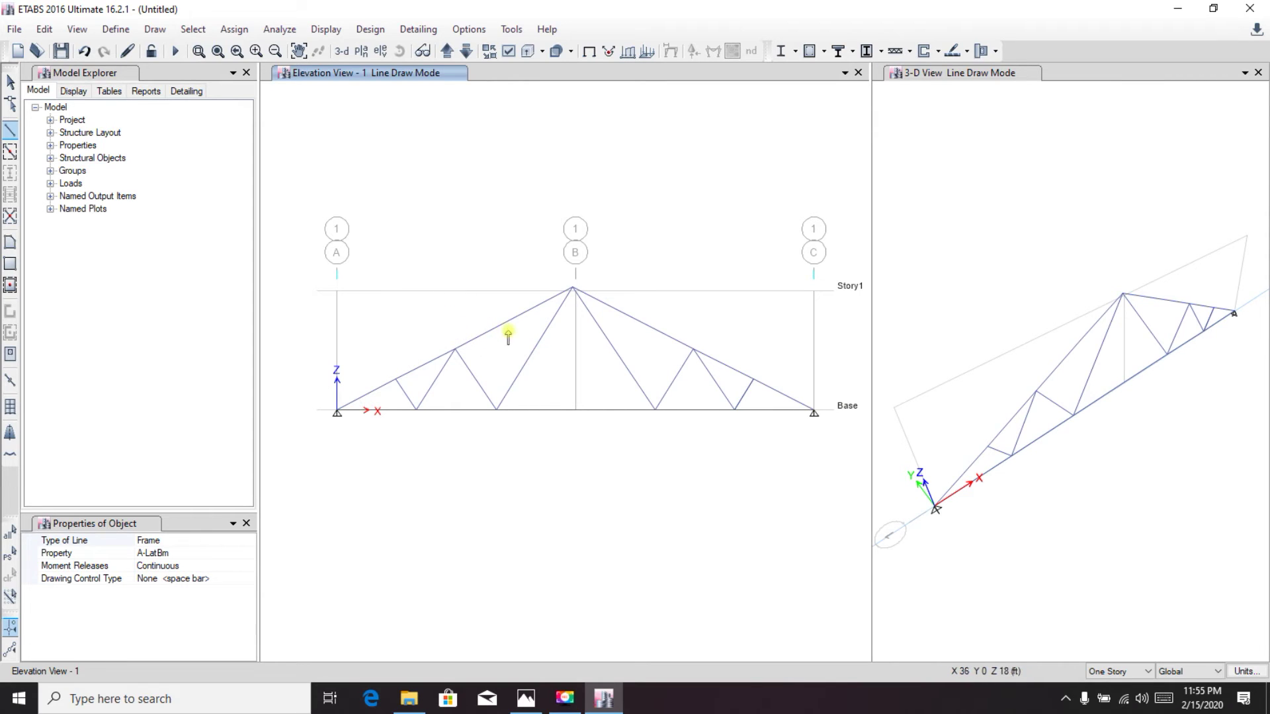
key(Escape)
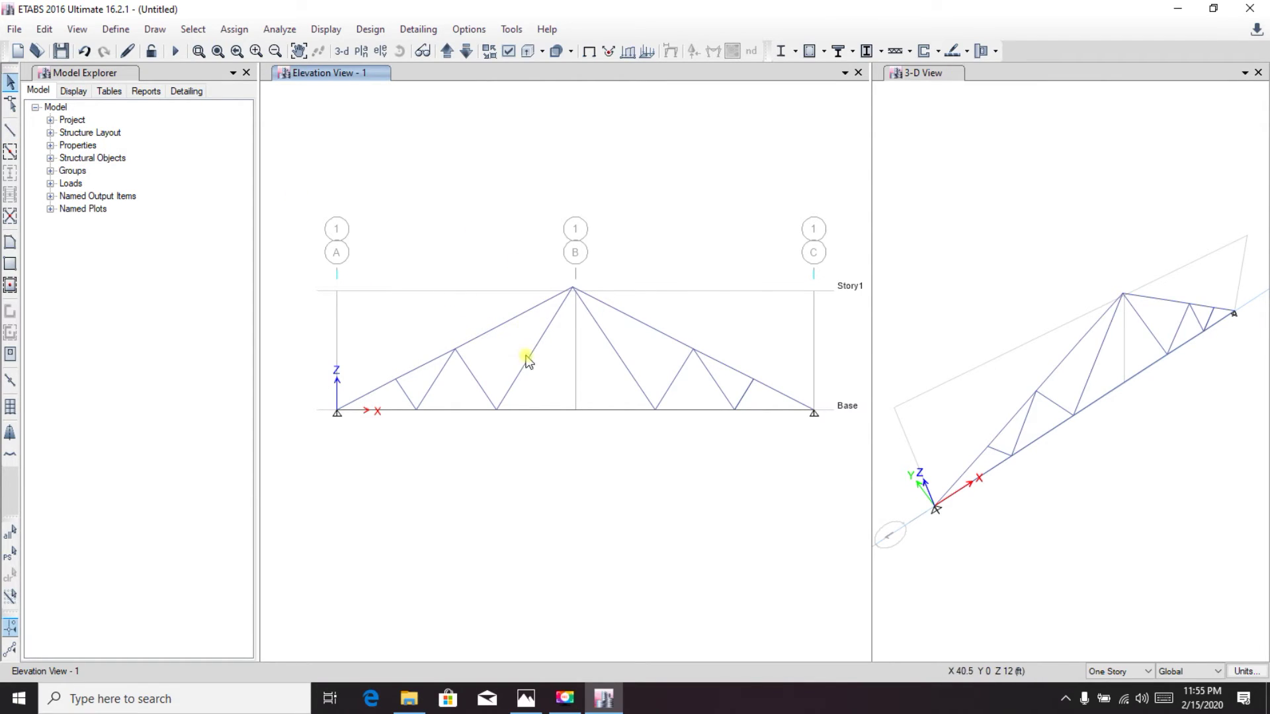
- Divide the two long diagonals running from the apex to L2 and L4 into 2 frame objects each
click(532, 350)
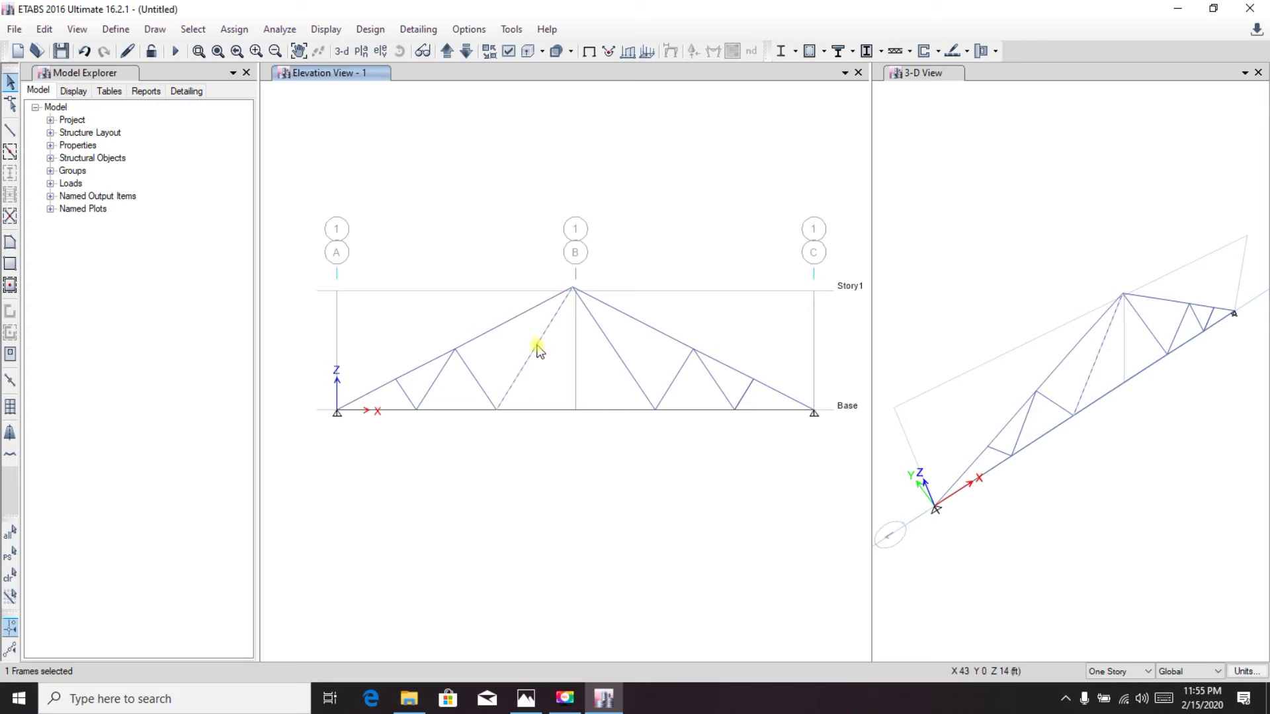
click(627, 359)
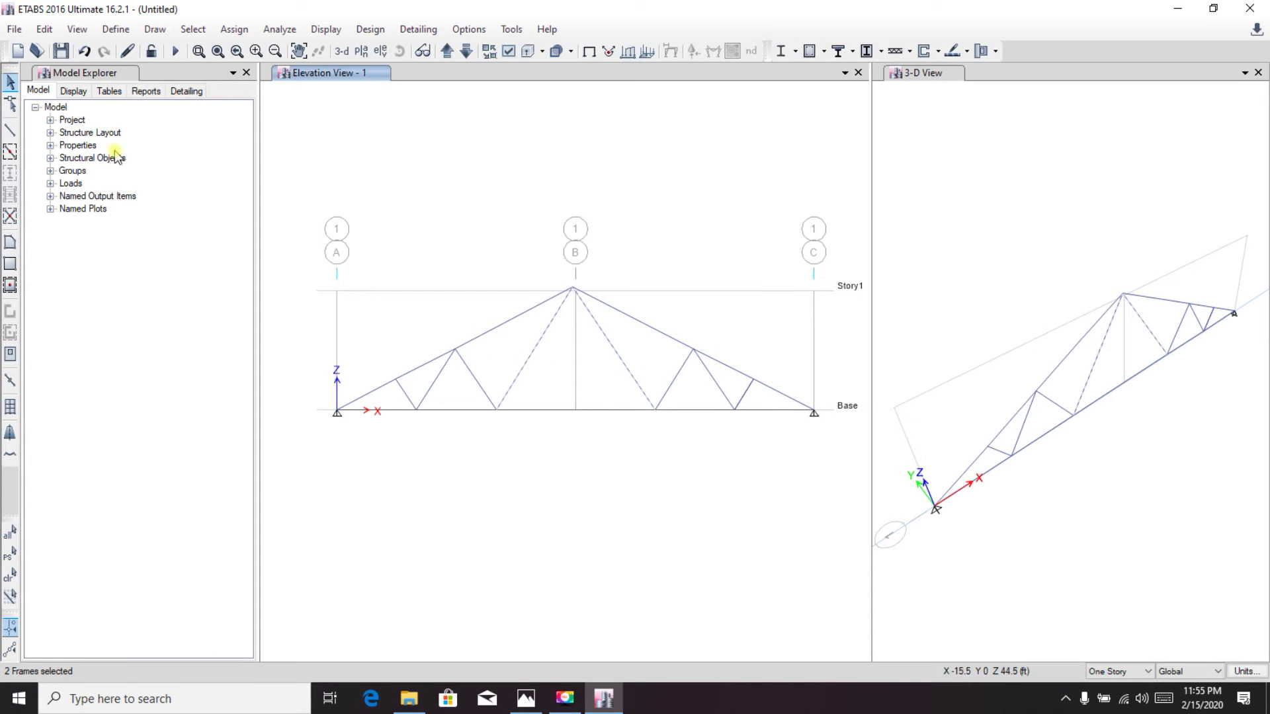
click(44, 29)
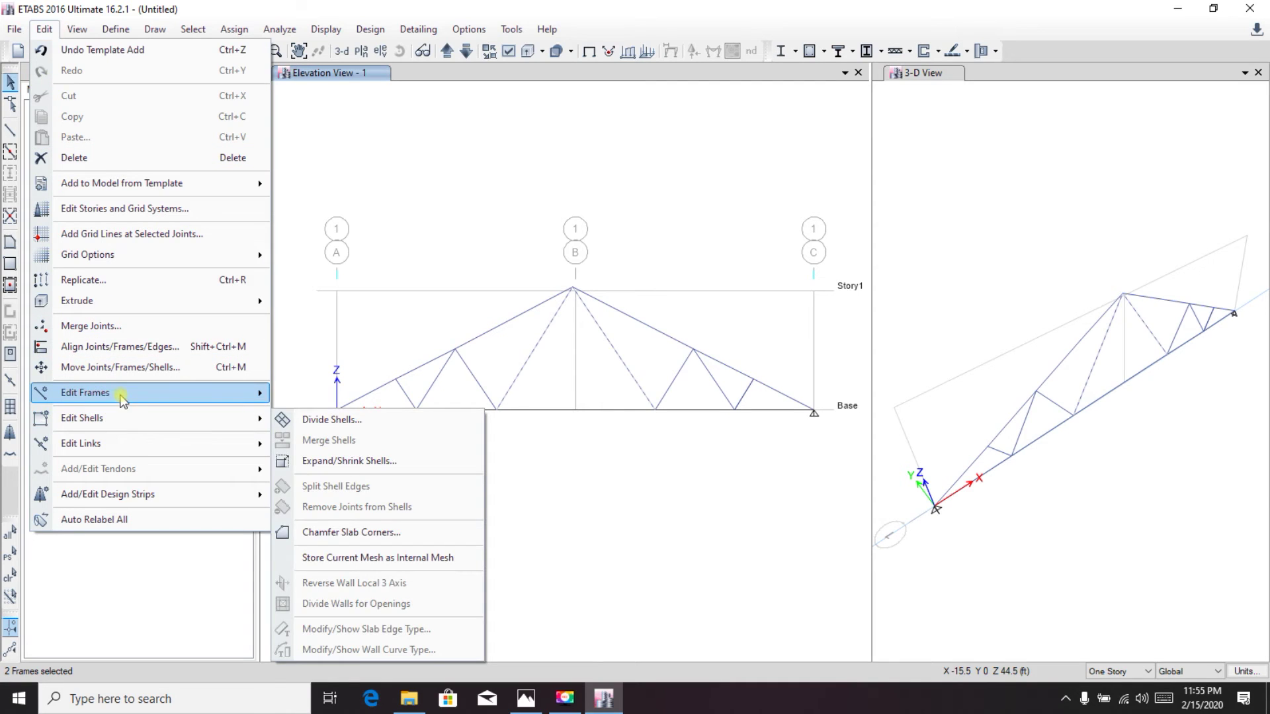
mouse_move(126, 397)
click(303, 395)
drag(388, 279, 365, 279)
text(2)
click(488, 375)
click(355, 374)
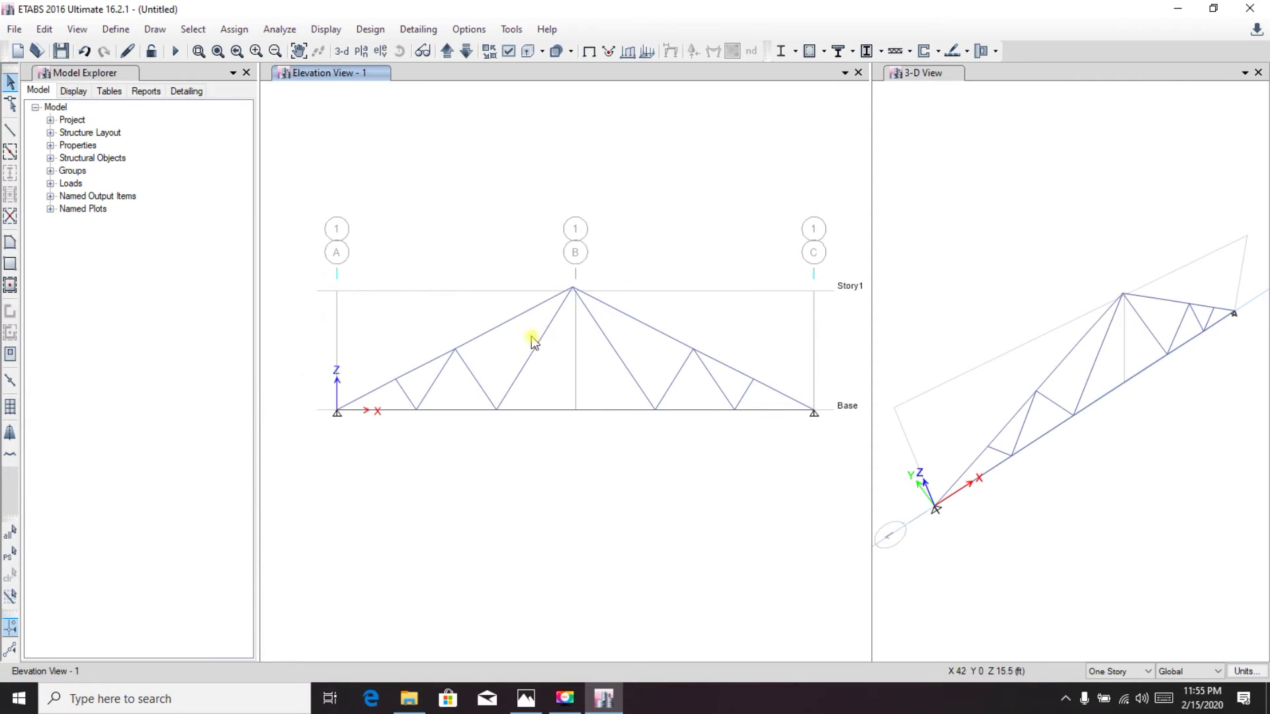
- Draw A-LatBm members from U2 horizontally to the midpoint of the apex–L2 diagonal and on to U3
click(10, 130)
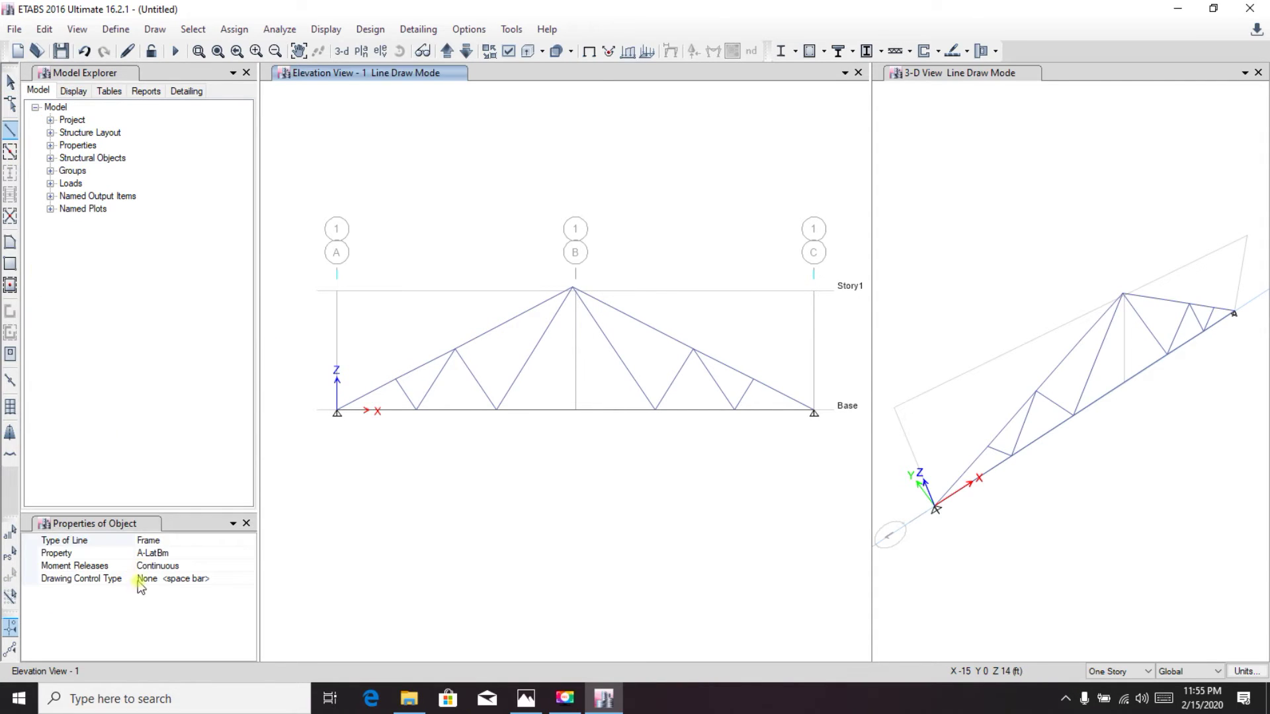
click(455, 349)
click(535, 349)
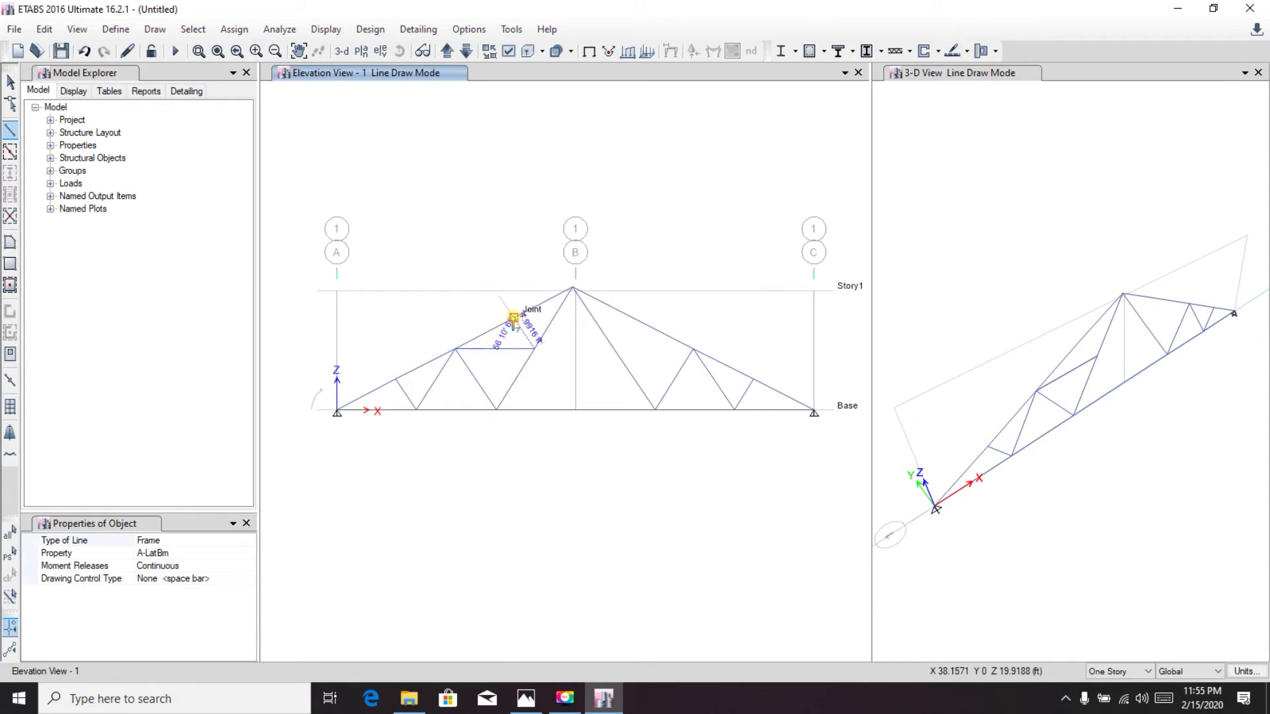
click(514, 318)
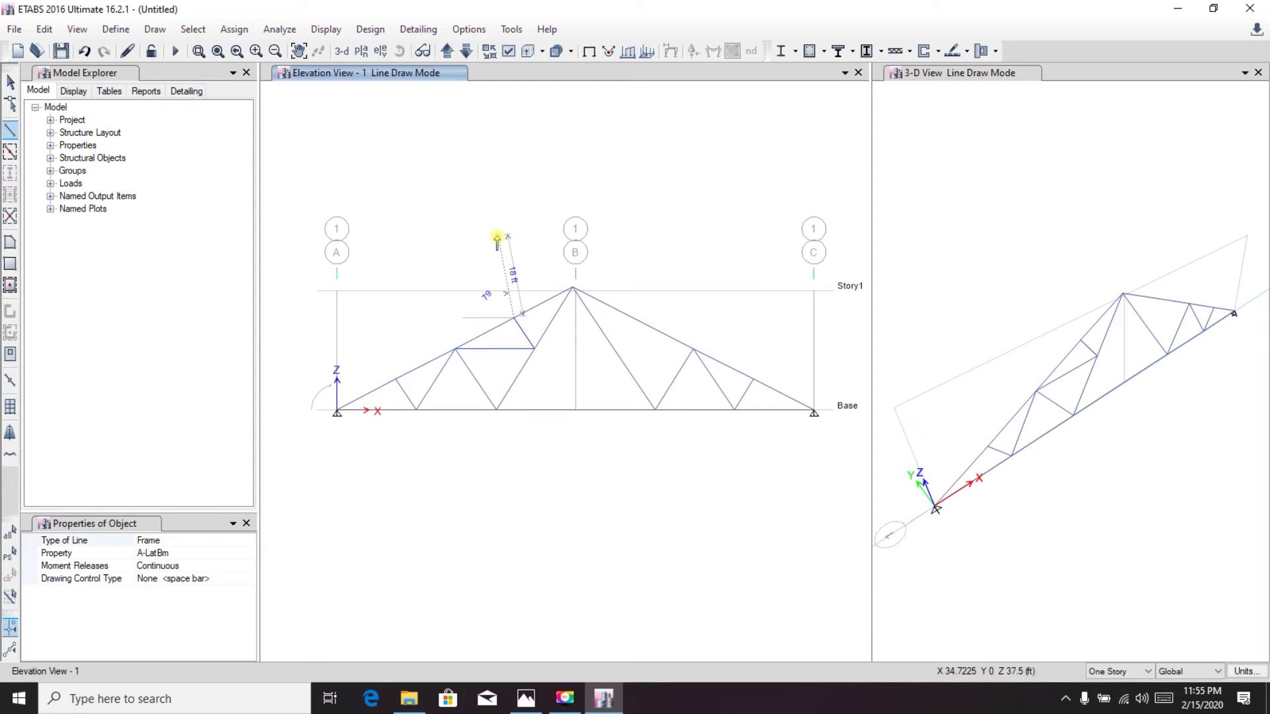
key(Escape)
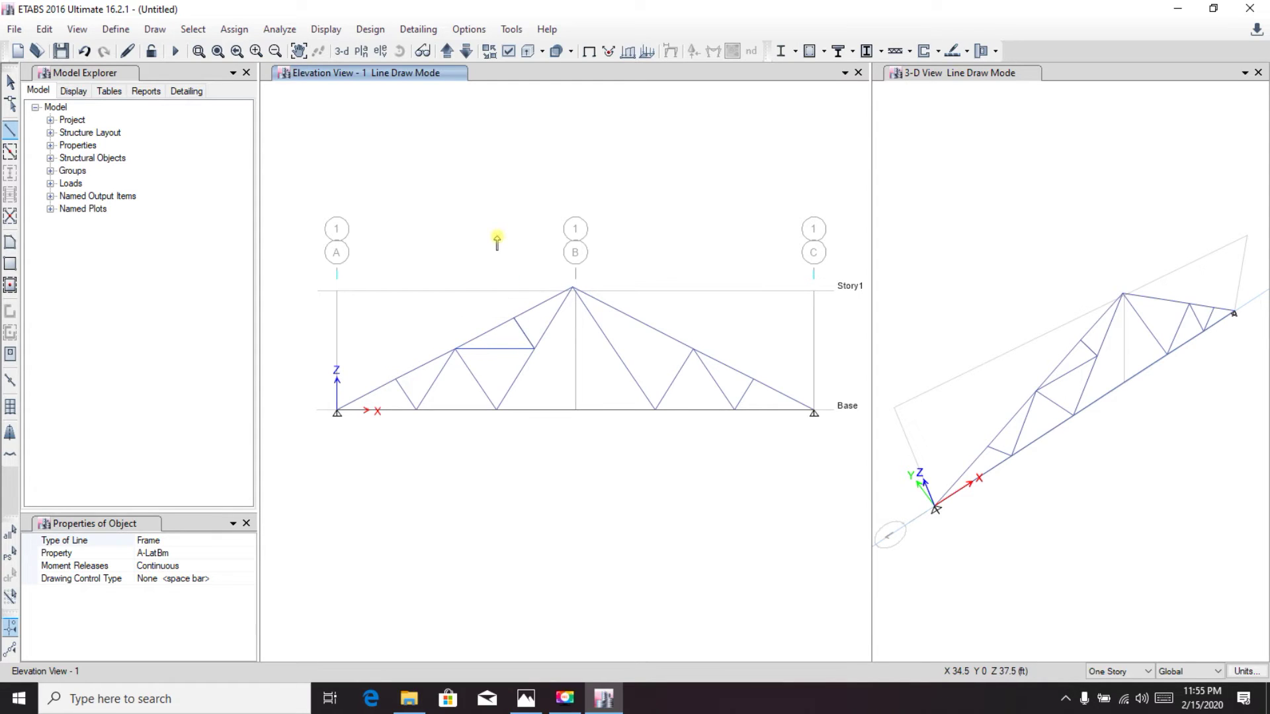
- Draw A-LatBm members from U6 horizontally to the midpoint of the apex–L4 diagonal and on to U5
click(693, 349)
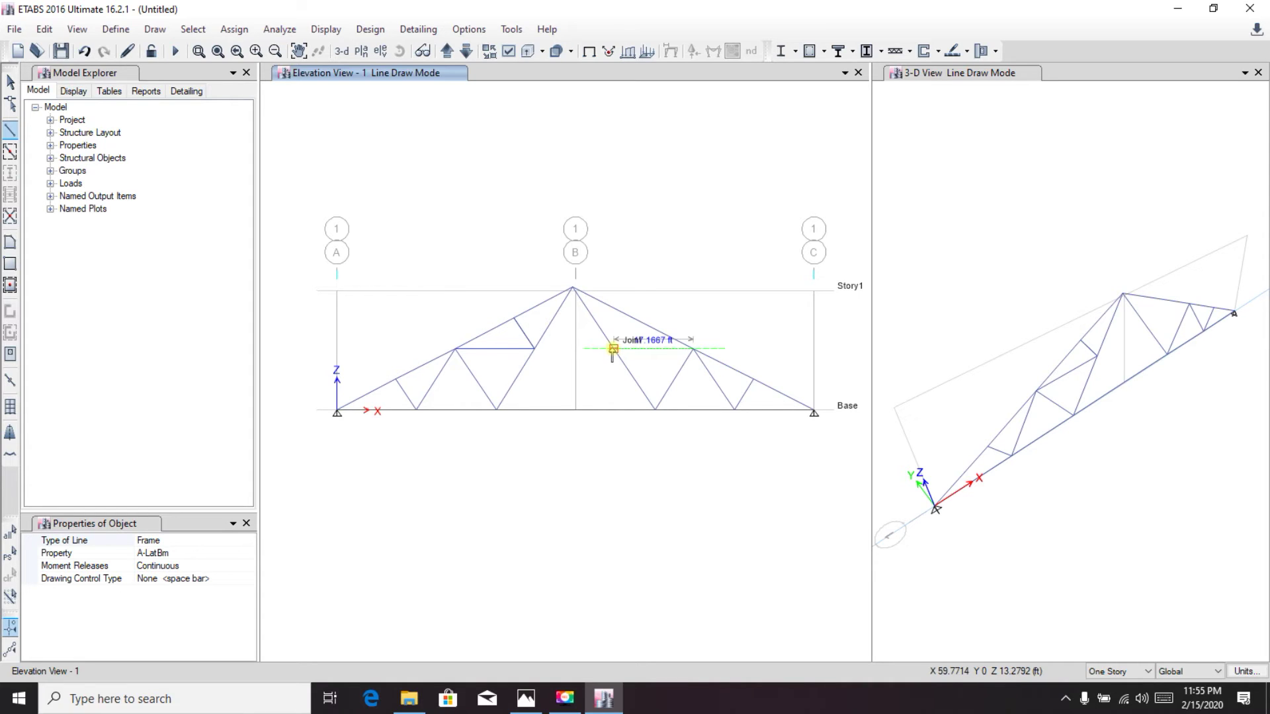
click(614, 349)
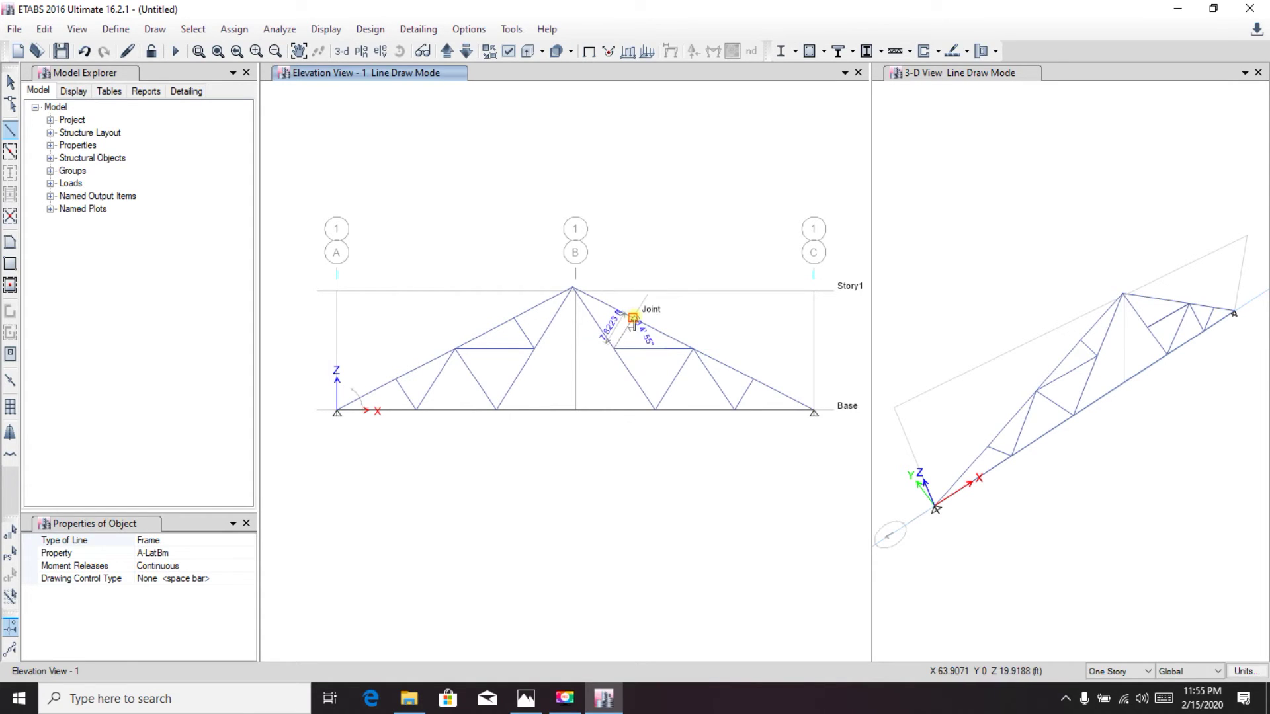
click(633, 318)
key(Escape)
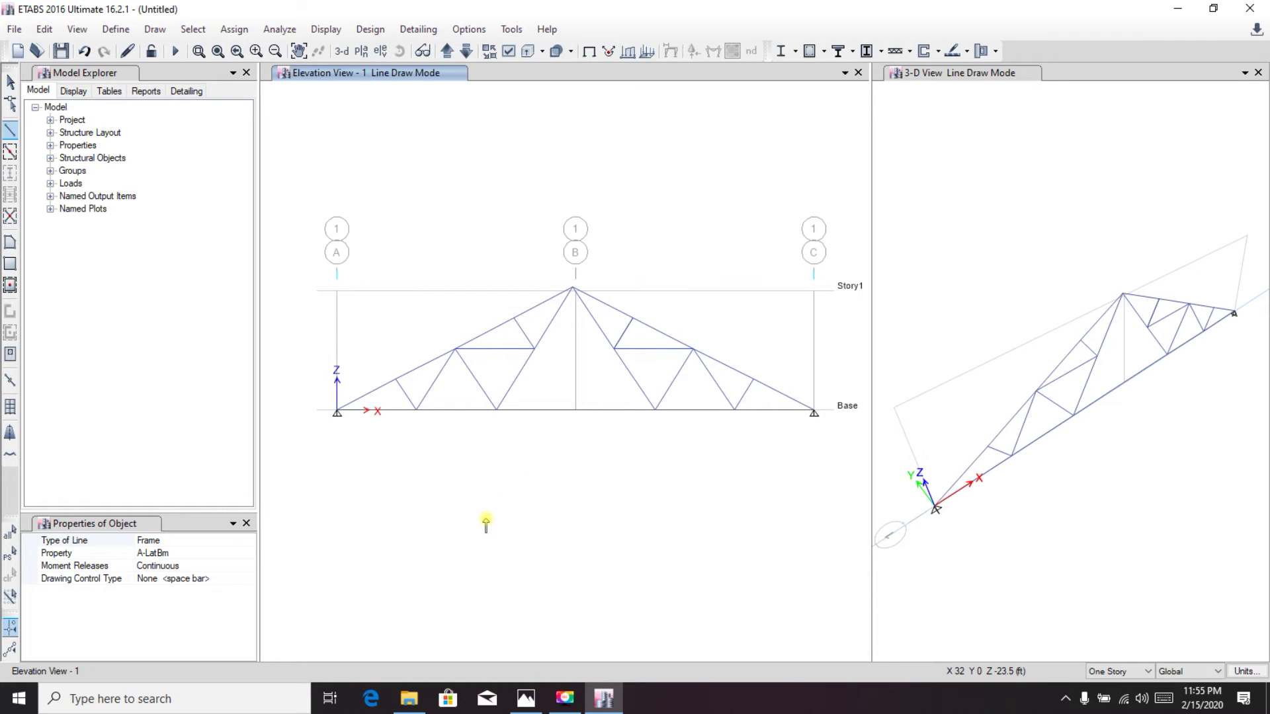
click(10, 82)
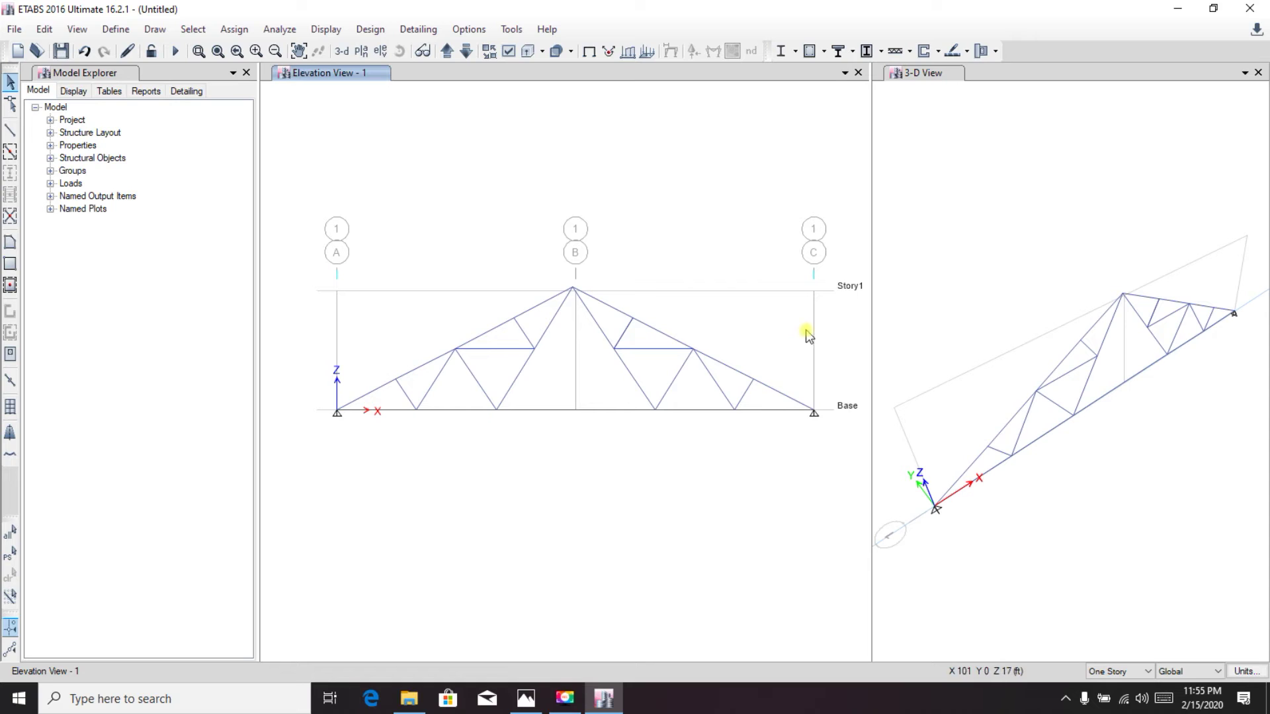
- Release Moment 22 (Minor) and Moment 33 (Major) at the start and end of all truss frames
drag(796, 308, 381, 460)
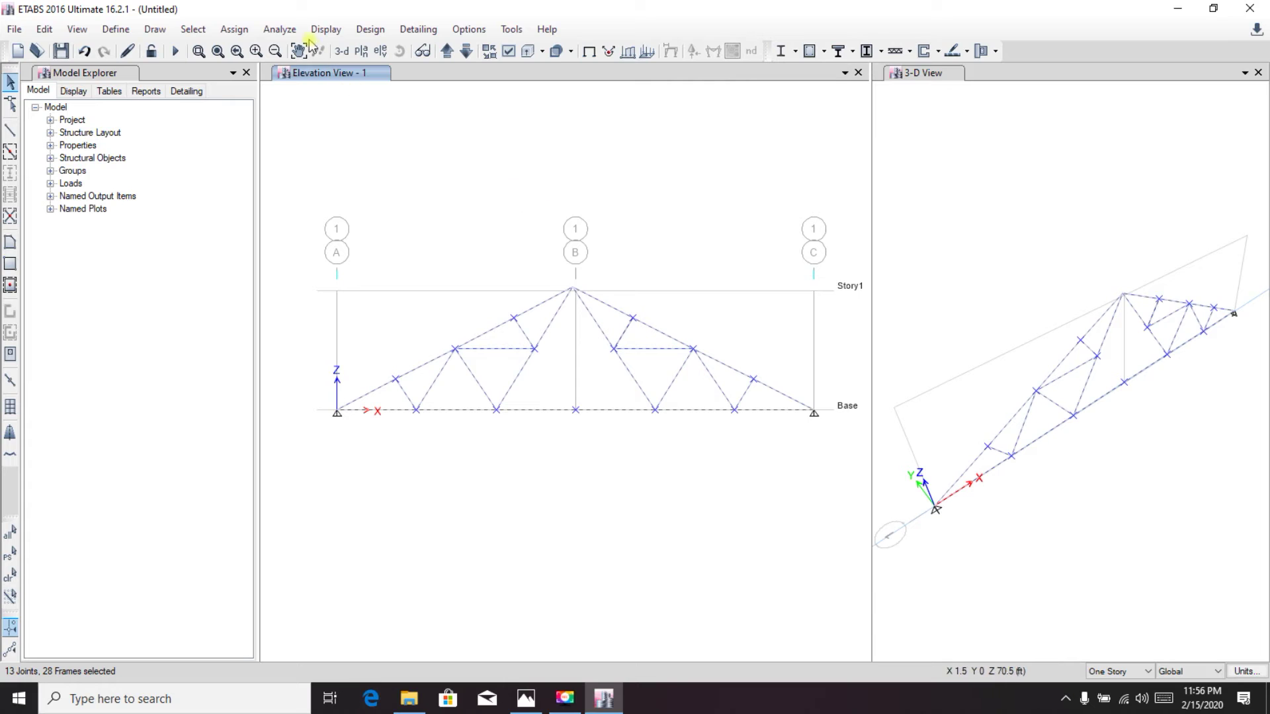
click(234, 29)
mouse_move(258, 72)
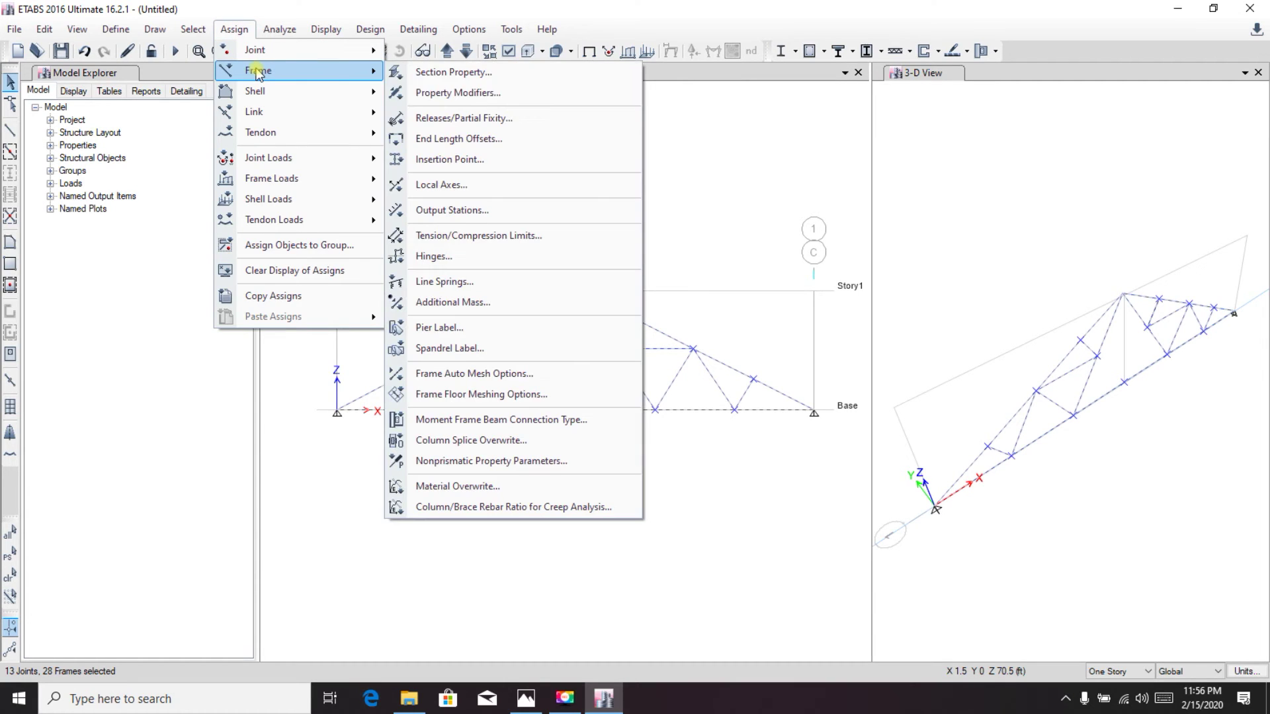
click(459, 119)
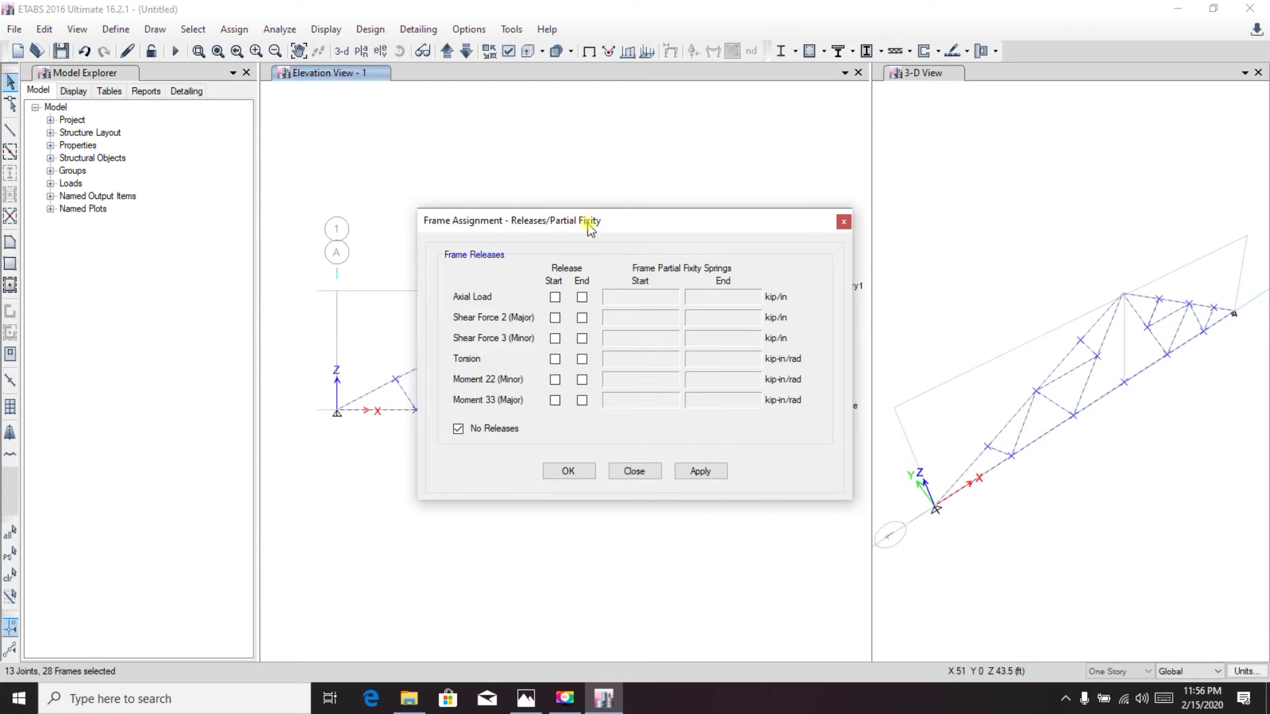
drag(587, 215, 547, 207)
click(512, 370)
click(539, 370)
click(512, 391)
click(539, 391)
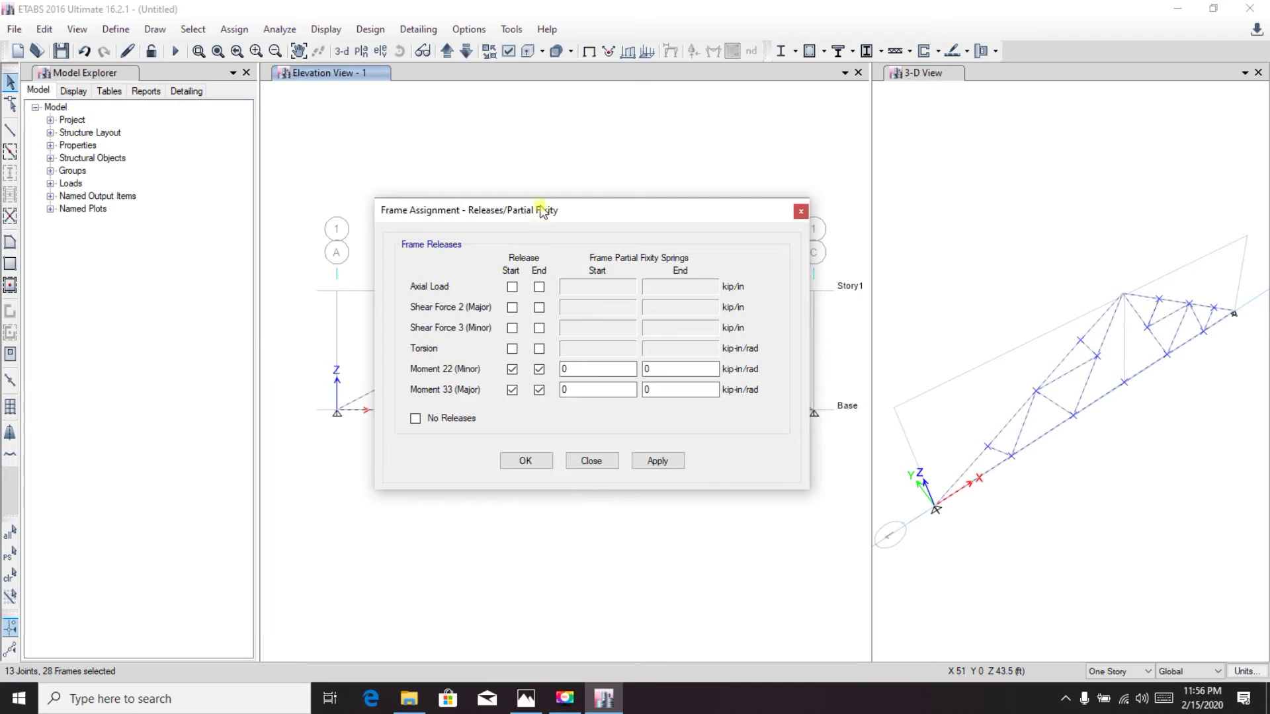
drag(548, 225, 511, 178)
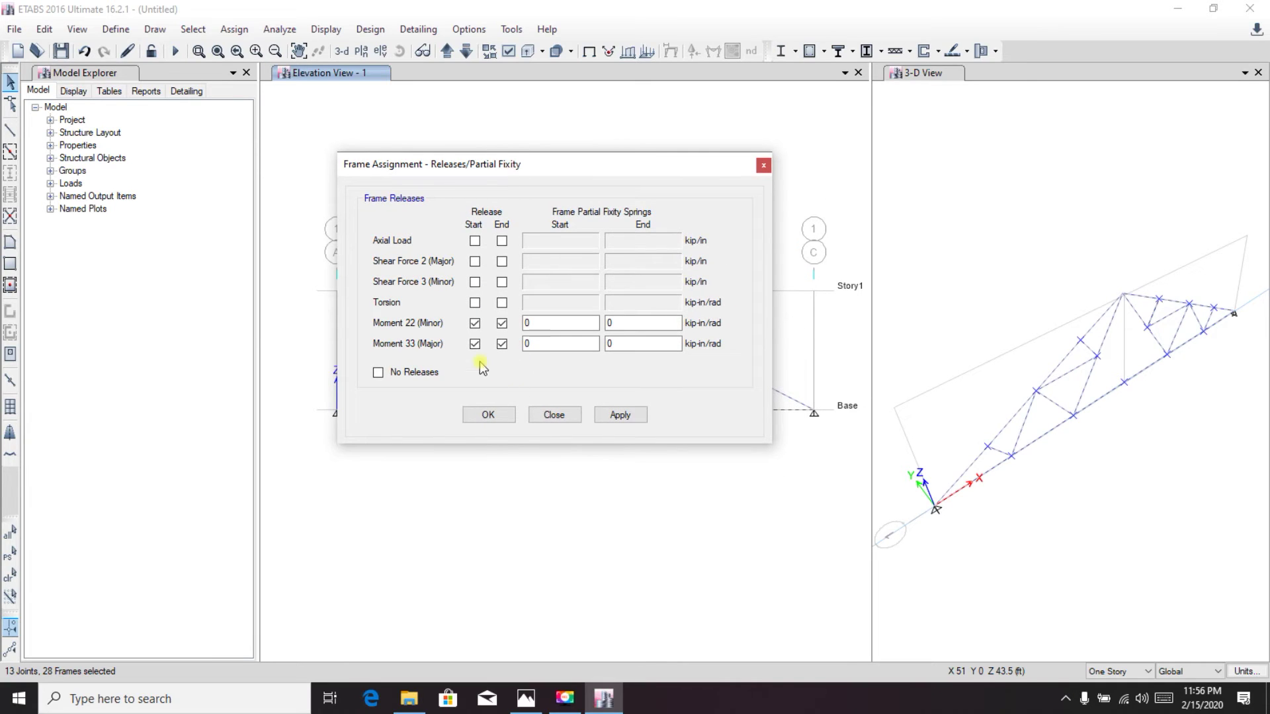
drag(479, 169, 423, 179)
click(539, 424)
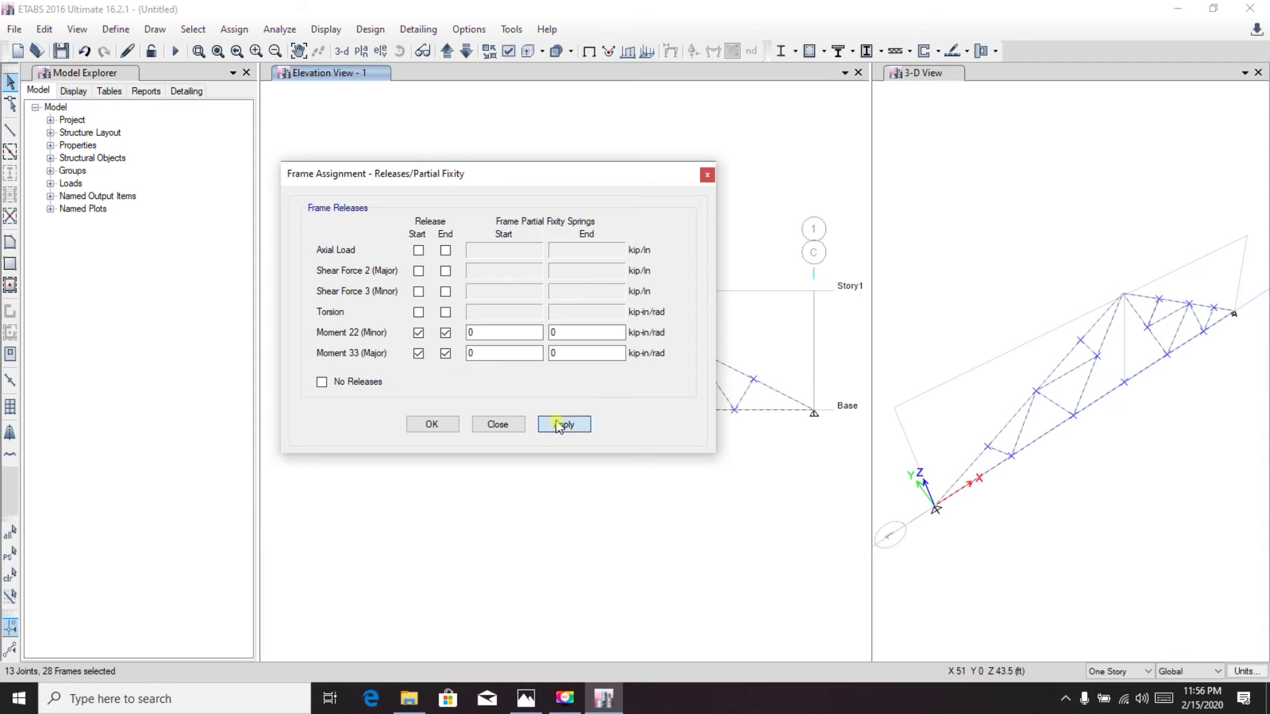
click(434, 425)
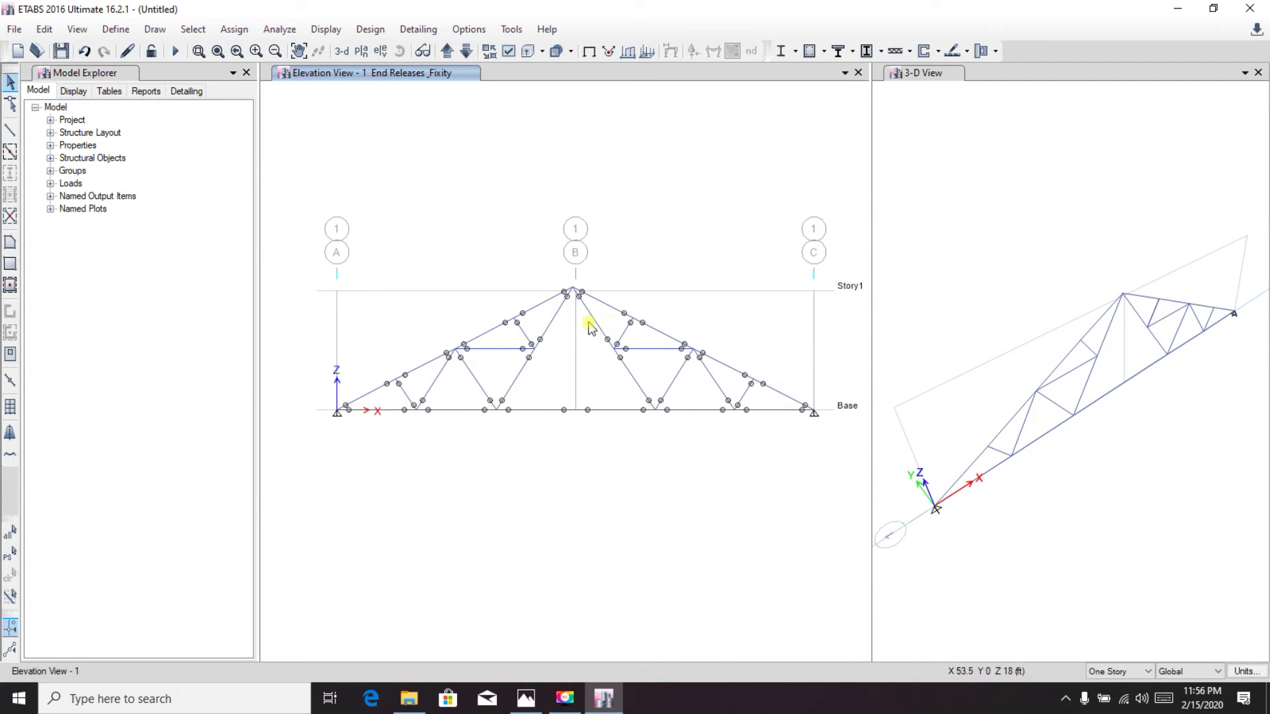
- Set the Mass and Weight property modifiers of all truss frames to 0 and return the elevation to the undeformed shape display
click(11, 557)
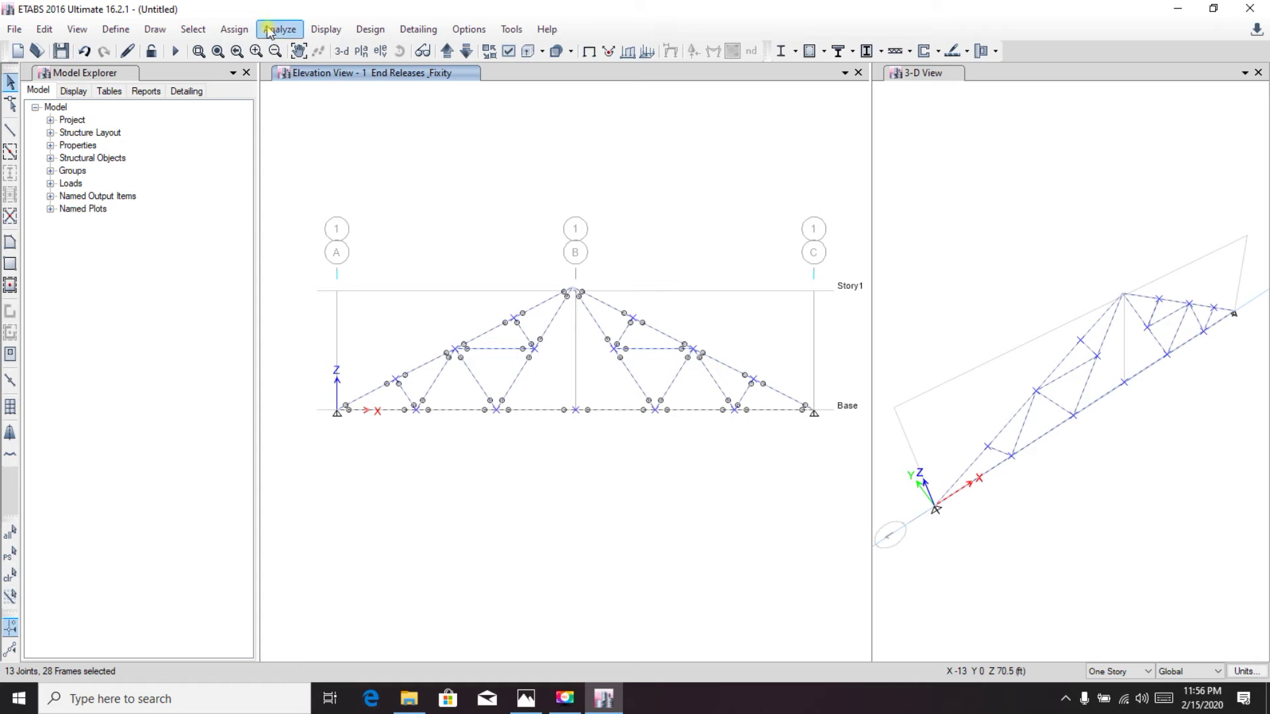
click(236, 29)
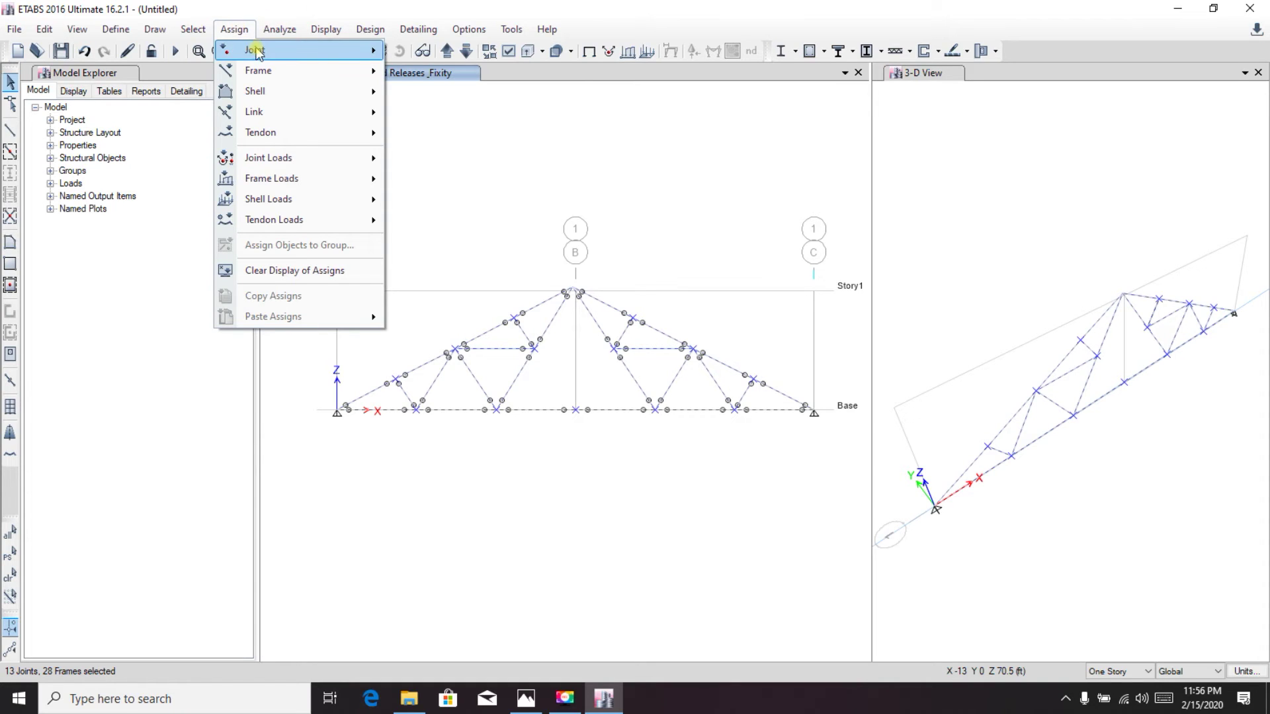
mouse_move(271, 71)
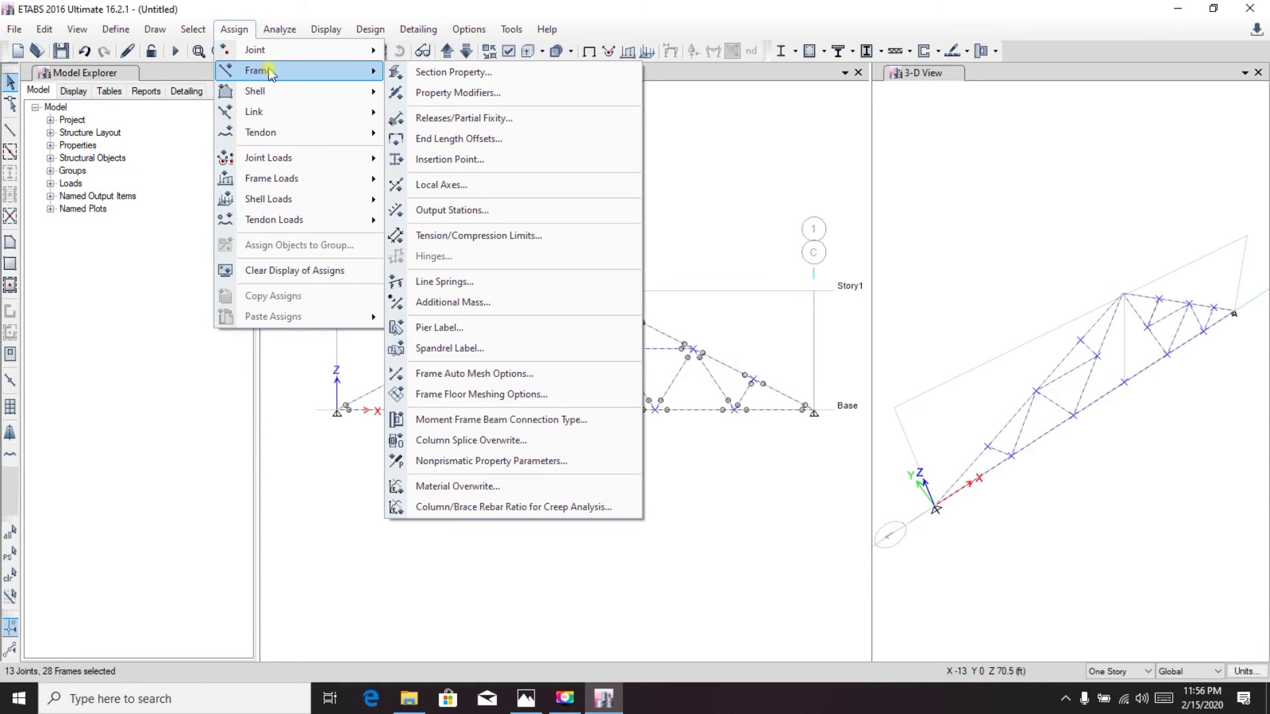
click(450, 94)
drag(324, 139, 273, 157)
click(371, 308)
click(371, 328)
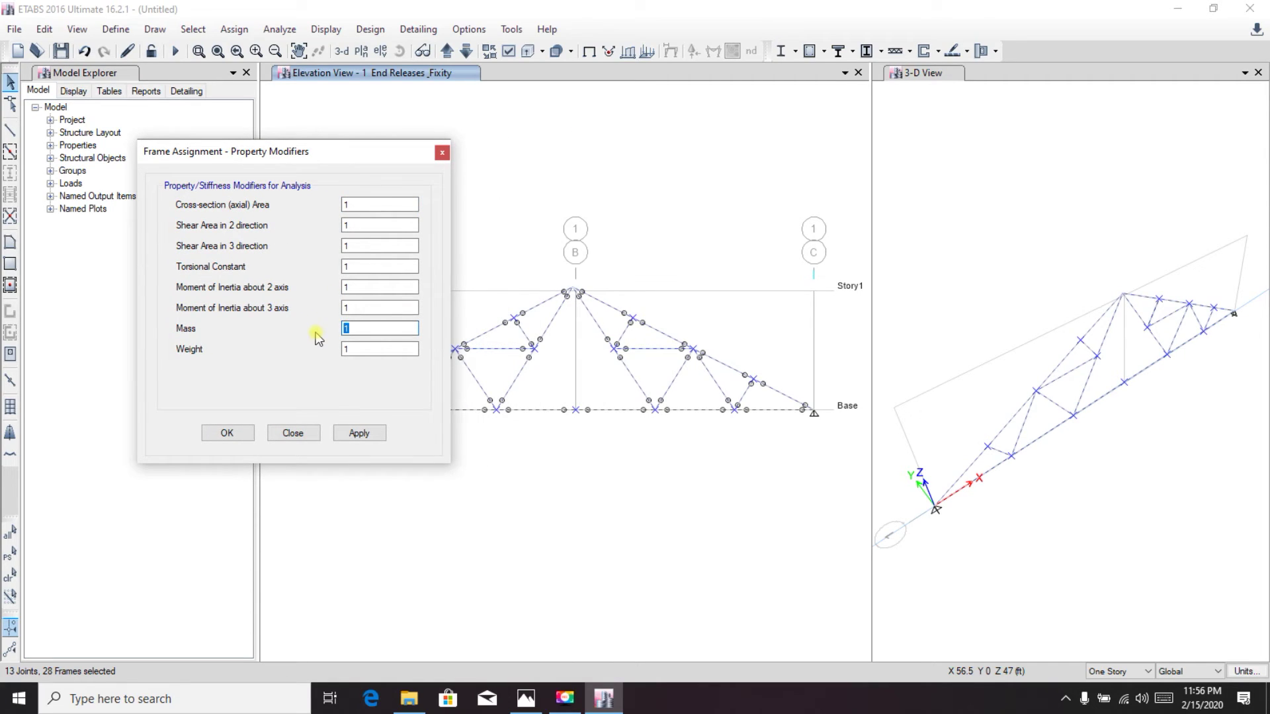
text(0)
click(363, 346)
text(0)
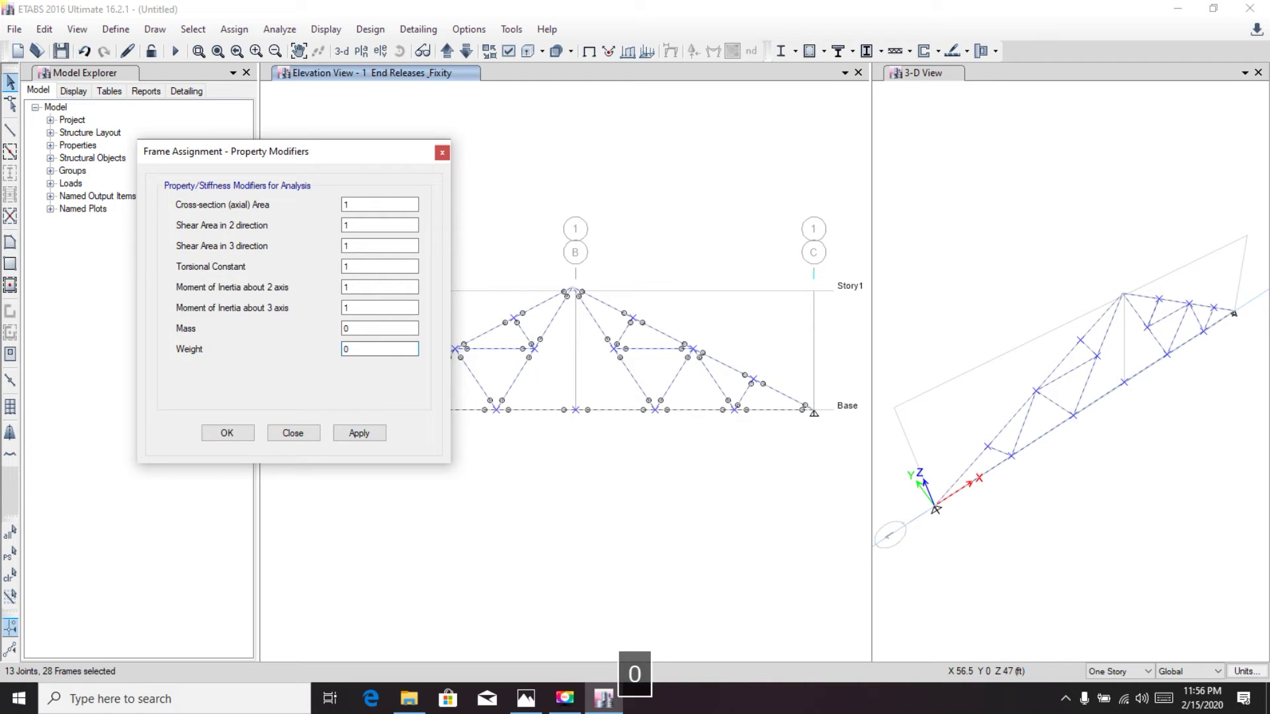
drag(279, 145, 190, 156)
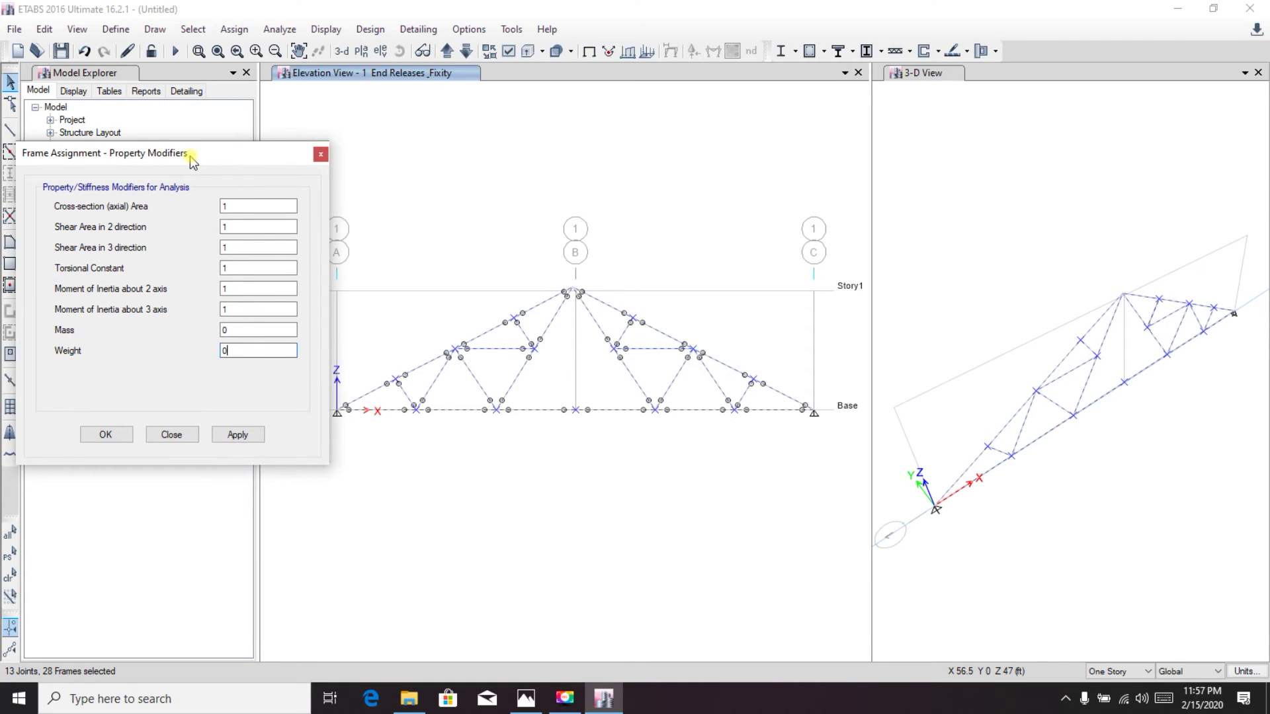
click(235, 437)
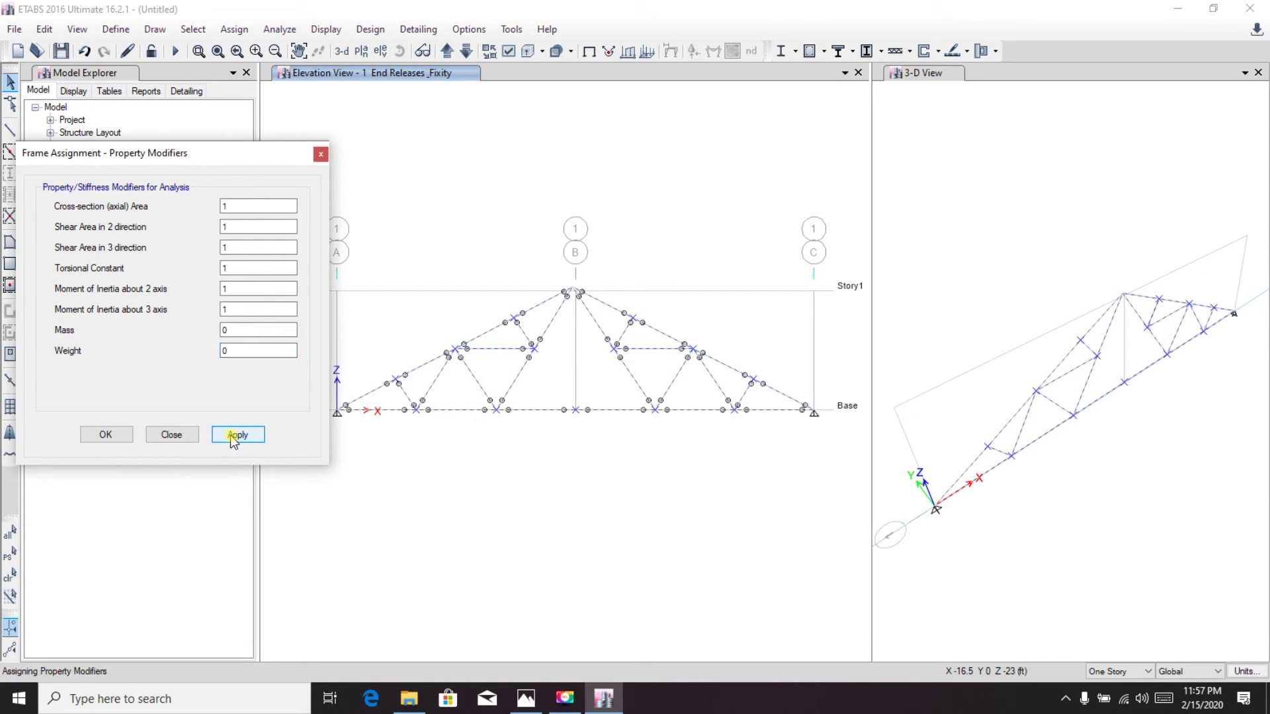
click(108, 435)
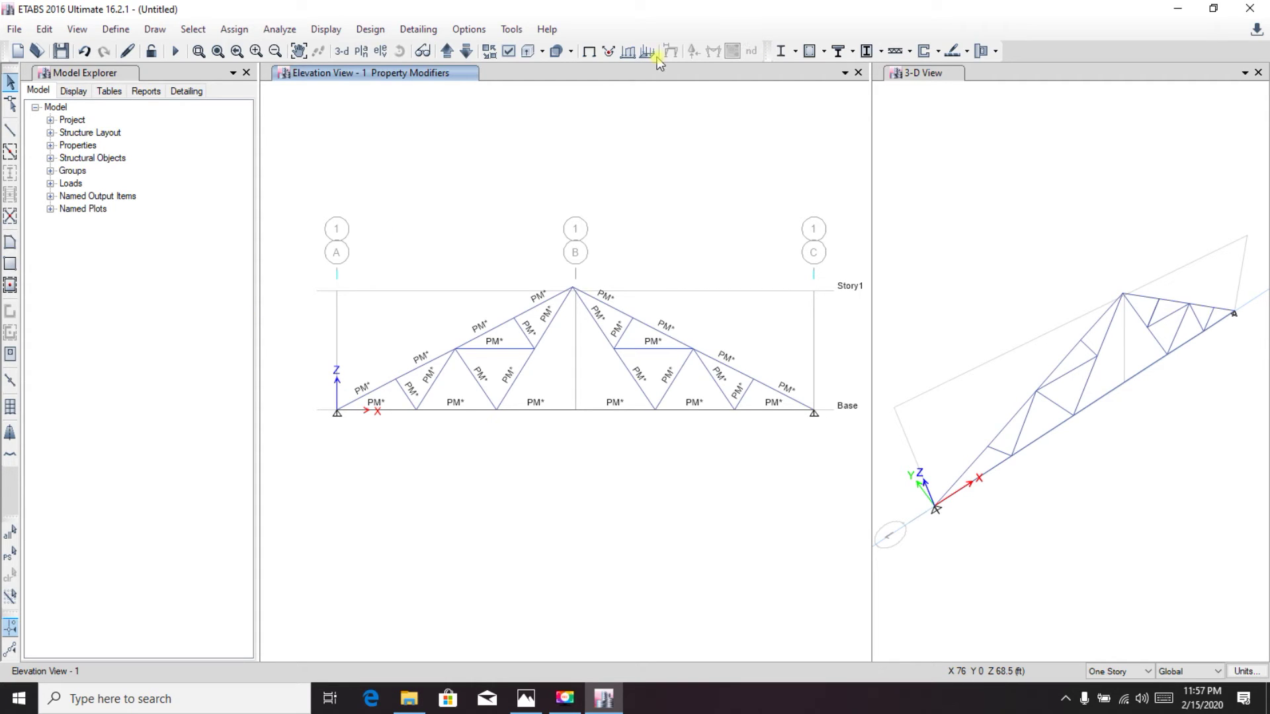
click(588, 53)
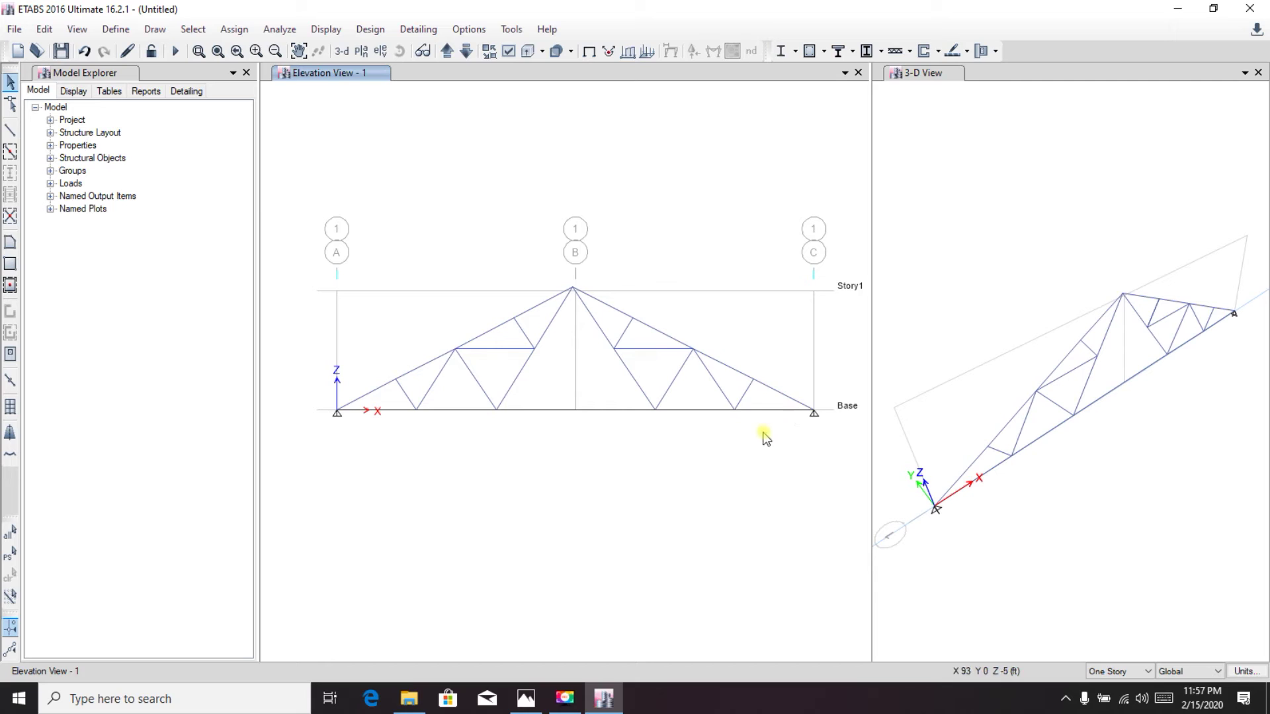
- Add a 2 kip Global X joint force in the Dead pattern at the three intermediate joints of the left top chord
click(397, 381)
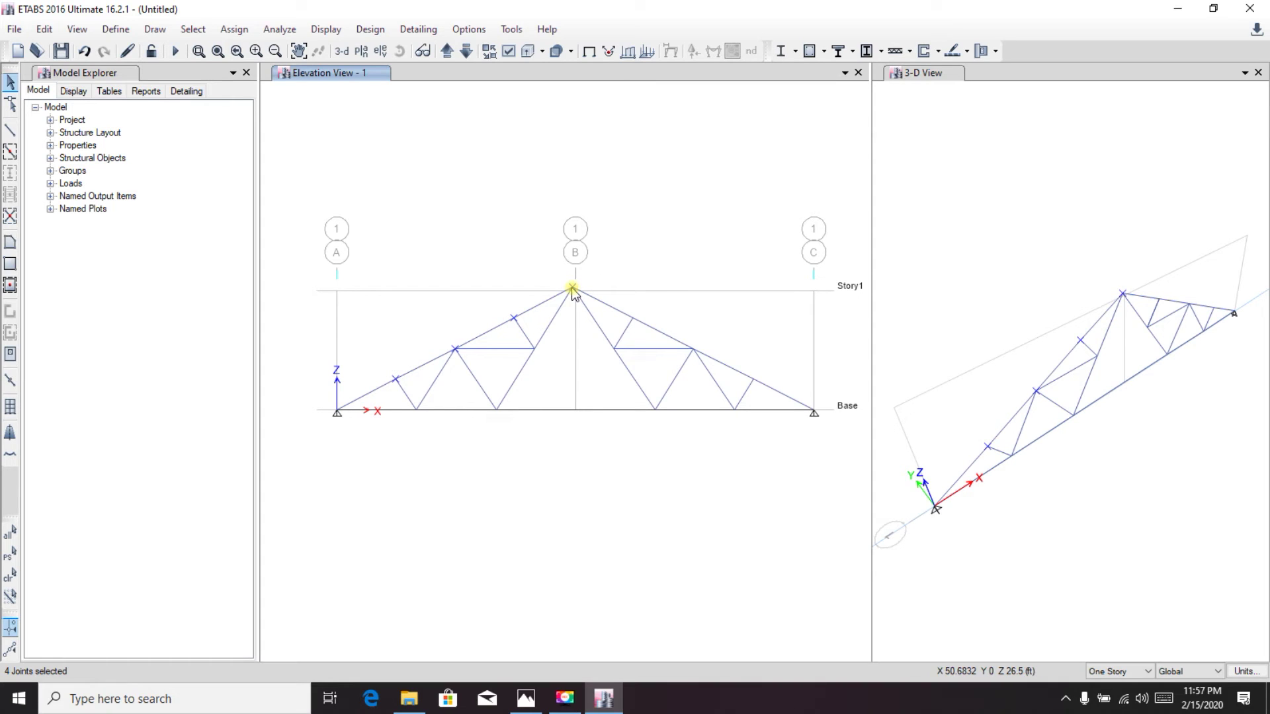
click(632, 319)
click(572, 289)
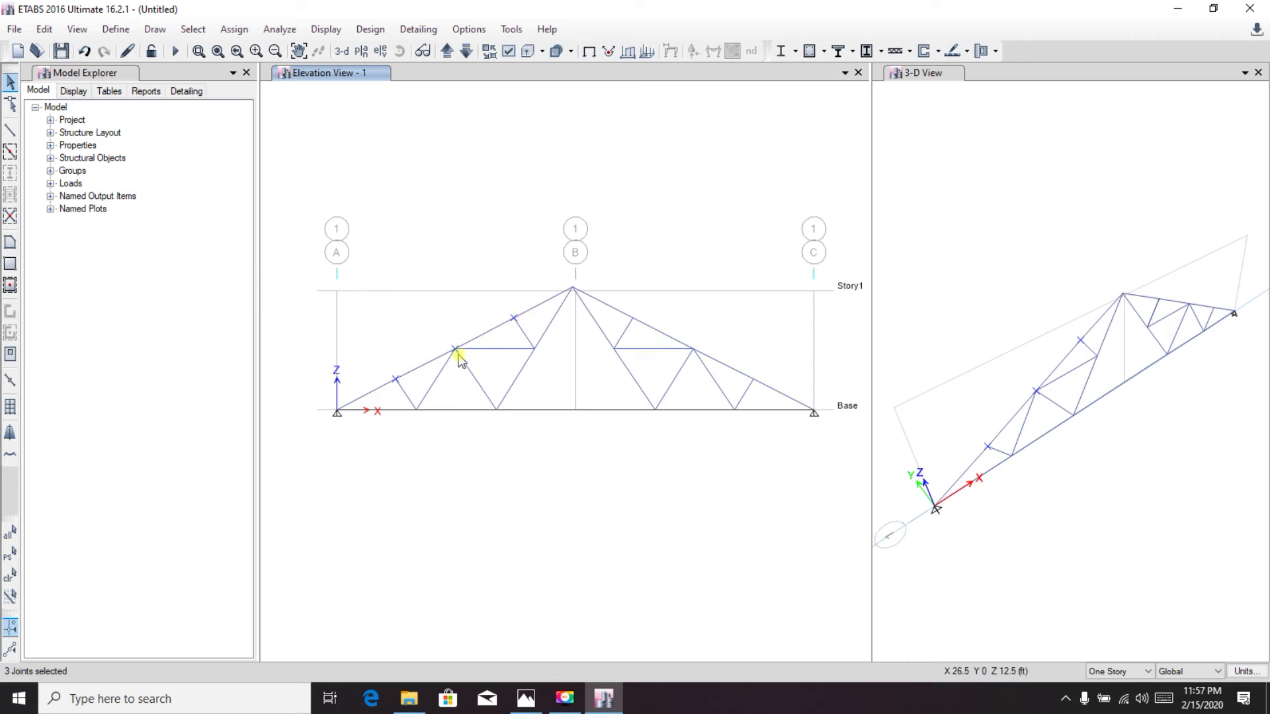
click(234, 30)
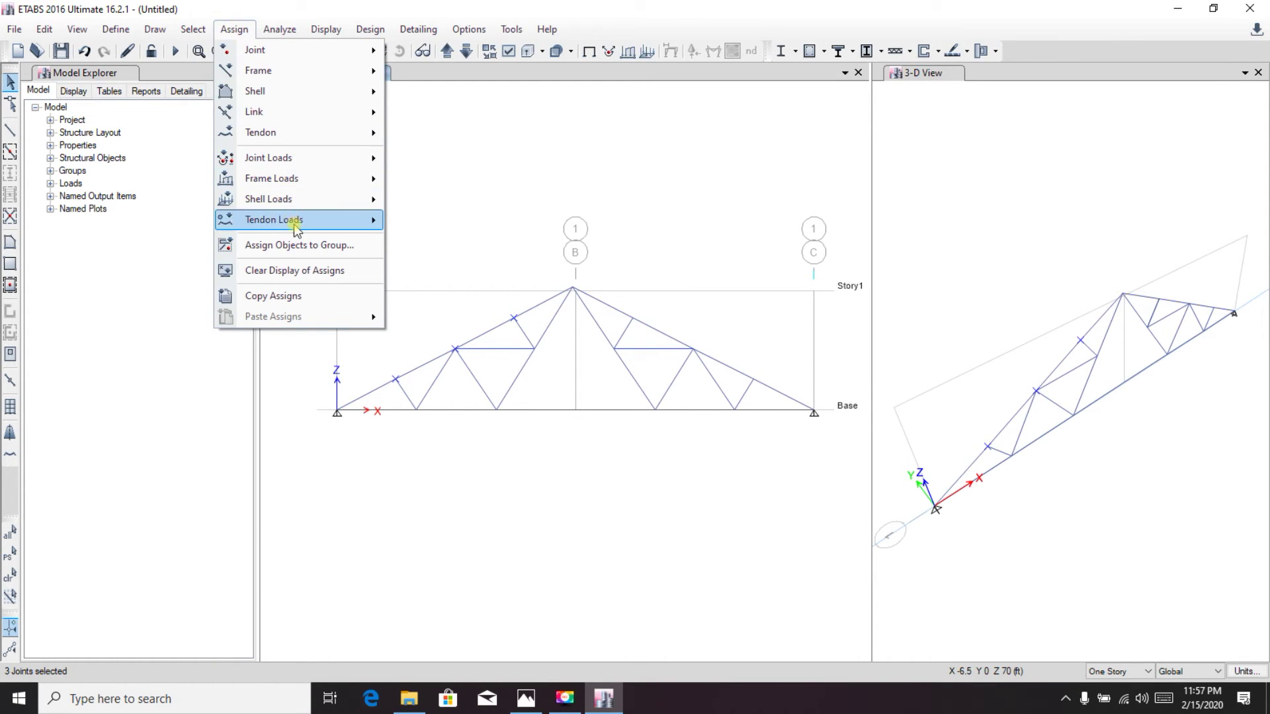
mouse_move(298, 189)
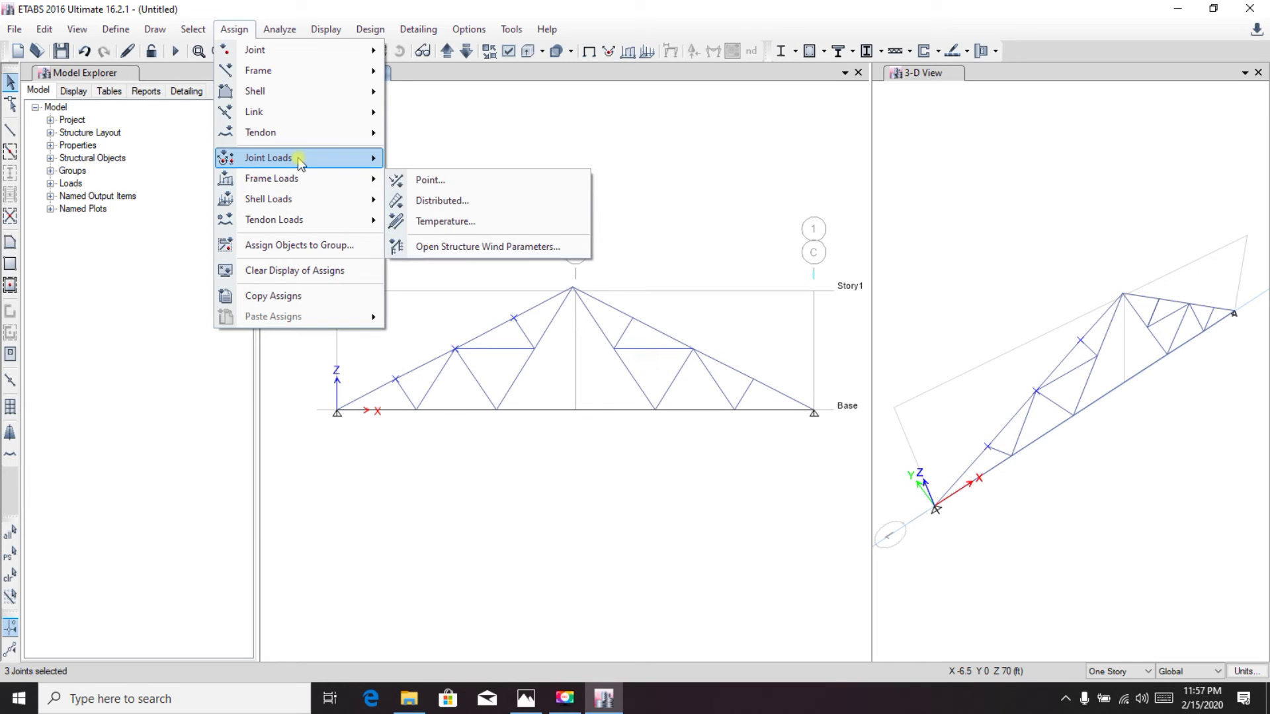
mouse_move(300, 162)
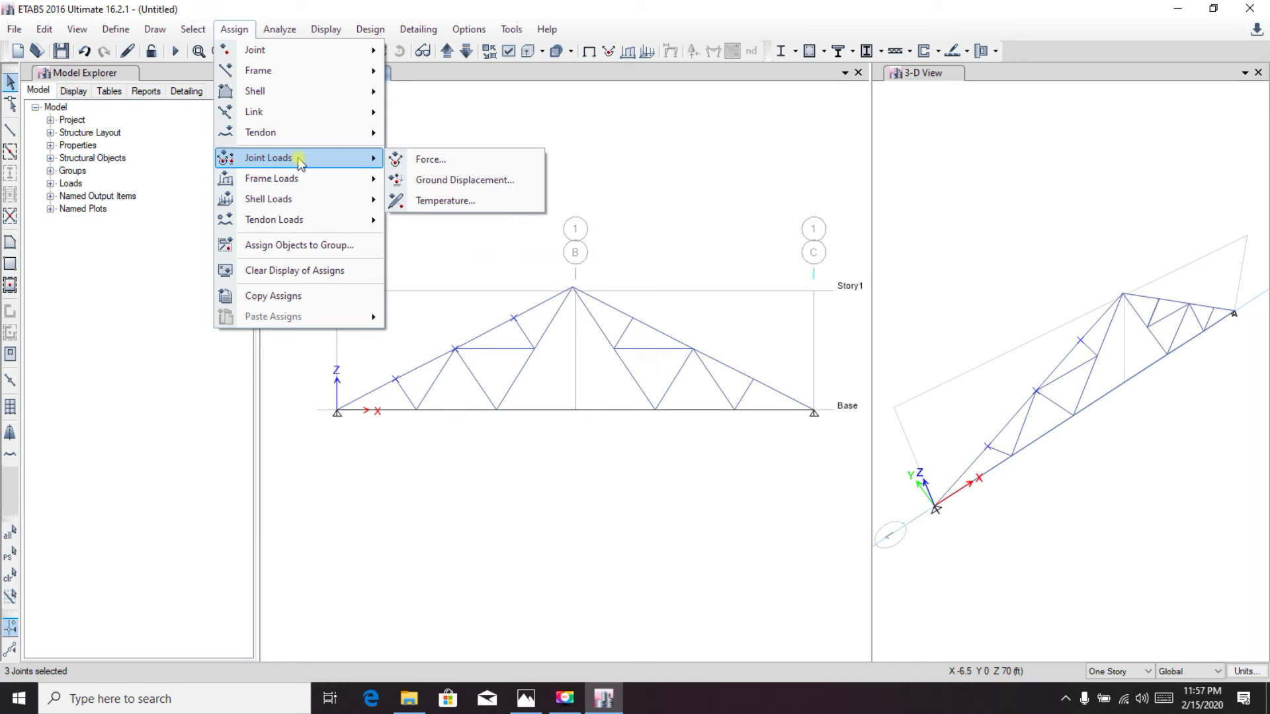
click(432, 160)
drag(511, 178, 761, 188)
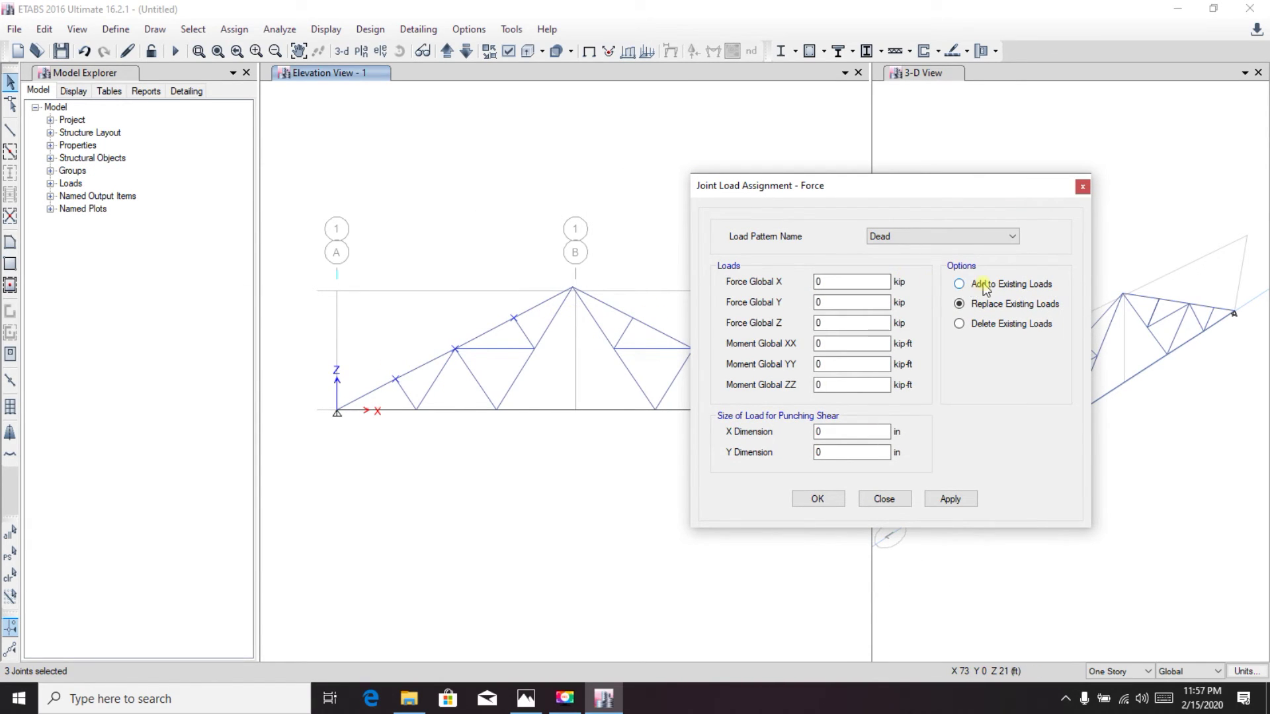
double_click(819, 281)
text(2)
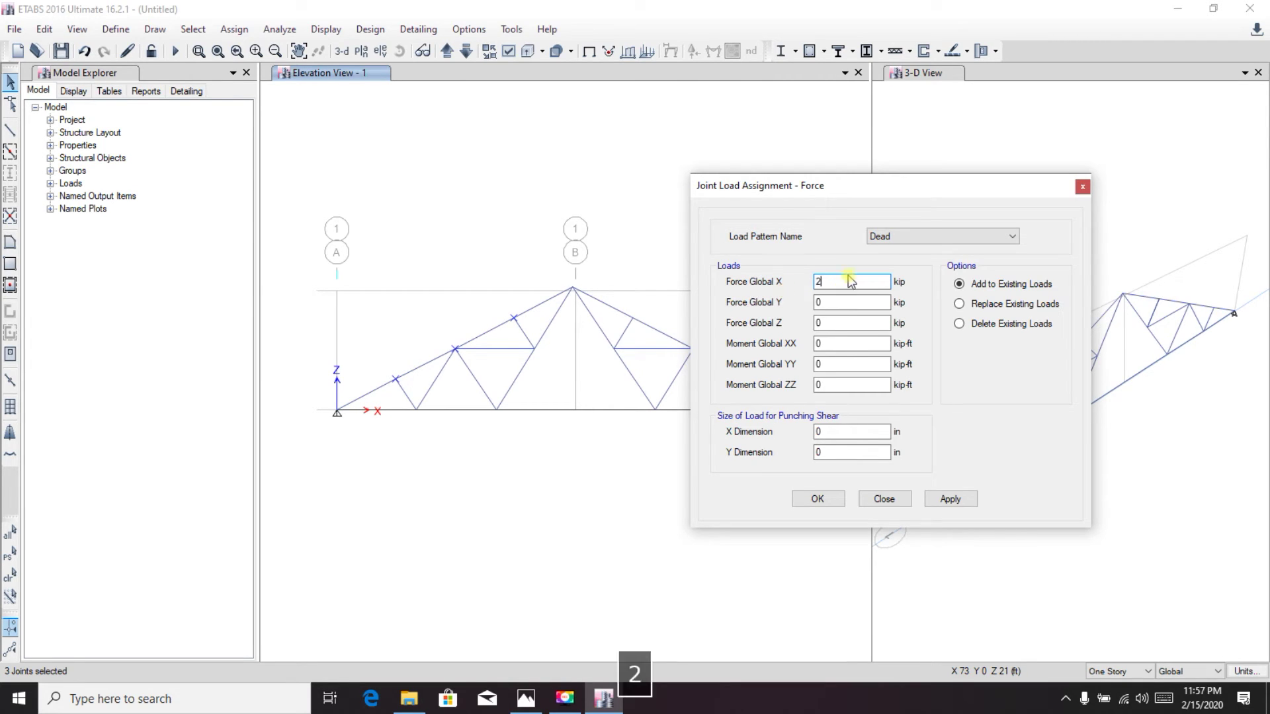
click(951, 501)
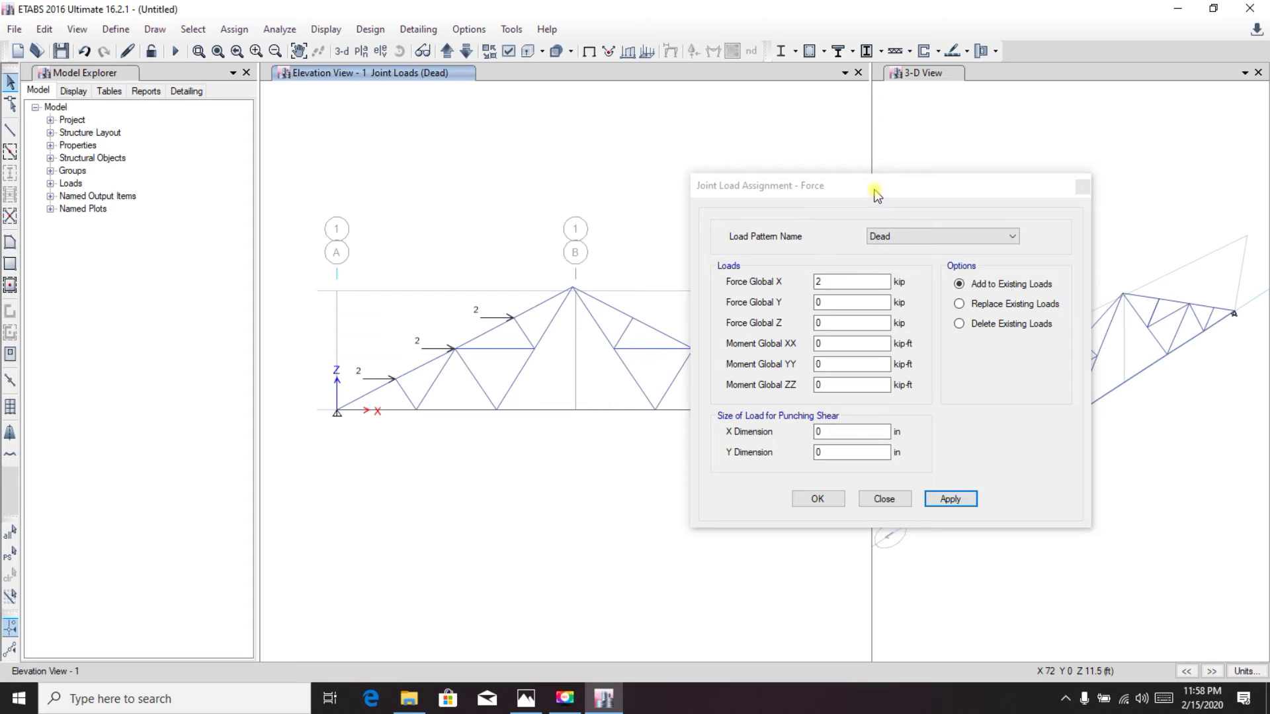
- Add a -1 kip Global Z Dead force to the same three left top chord joints, with Global X at 0
drag(874, 190, 904, 176)
drag(857, 264, 830, 266)
key(BackSpace)
click(853, 304)
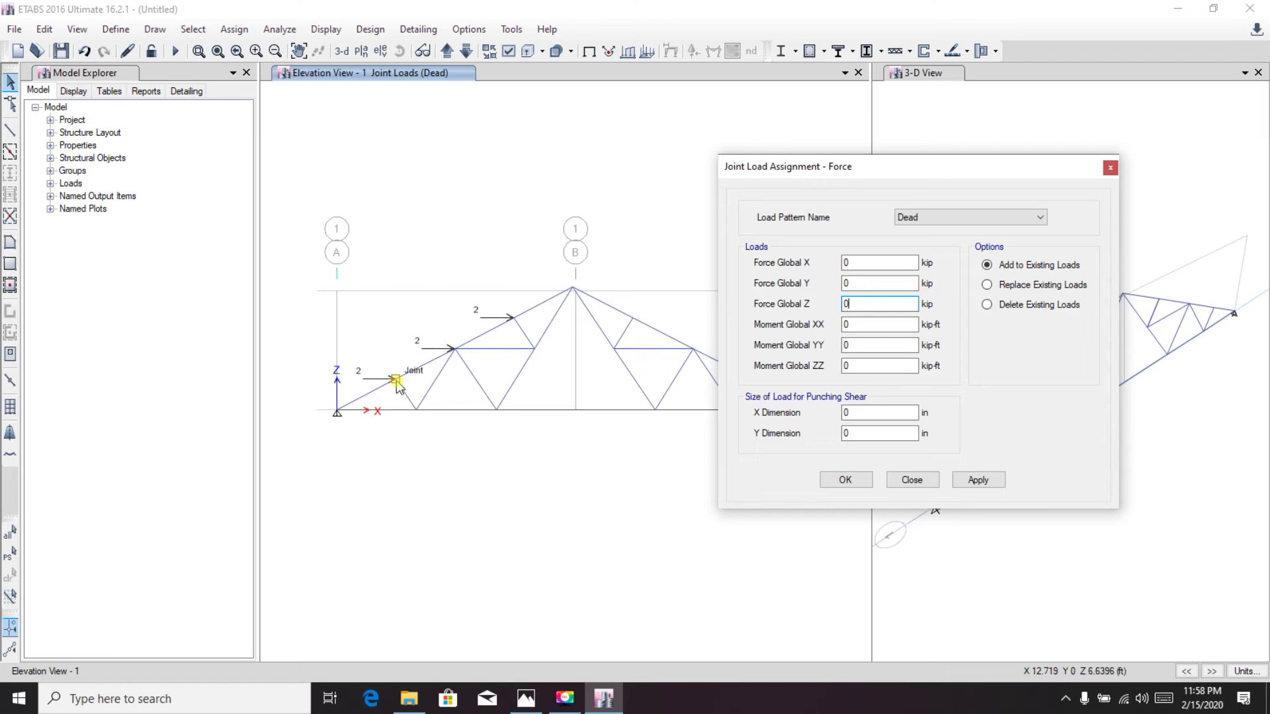
click(455, 349)
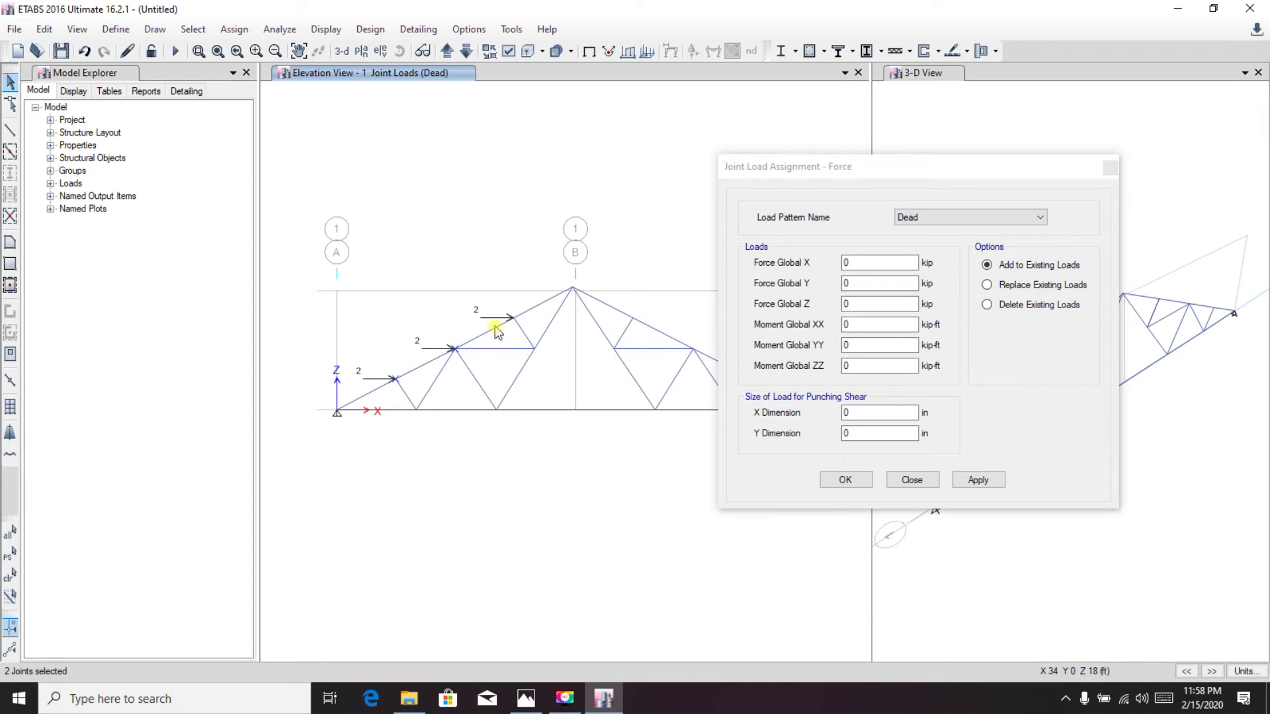
click(513, 318)
click(873, 304)
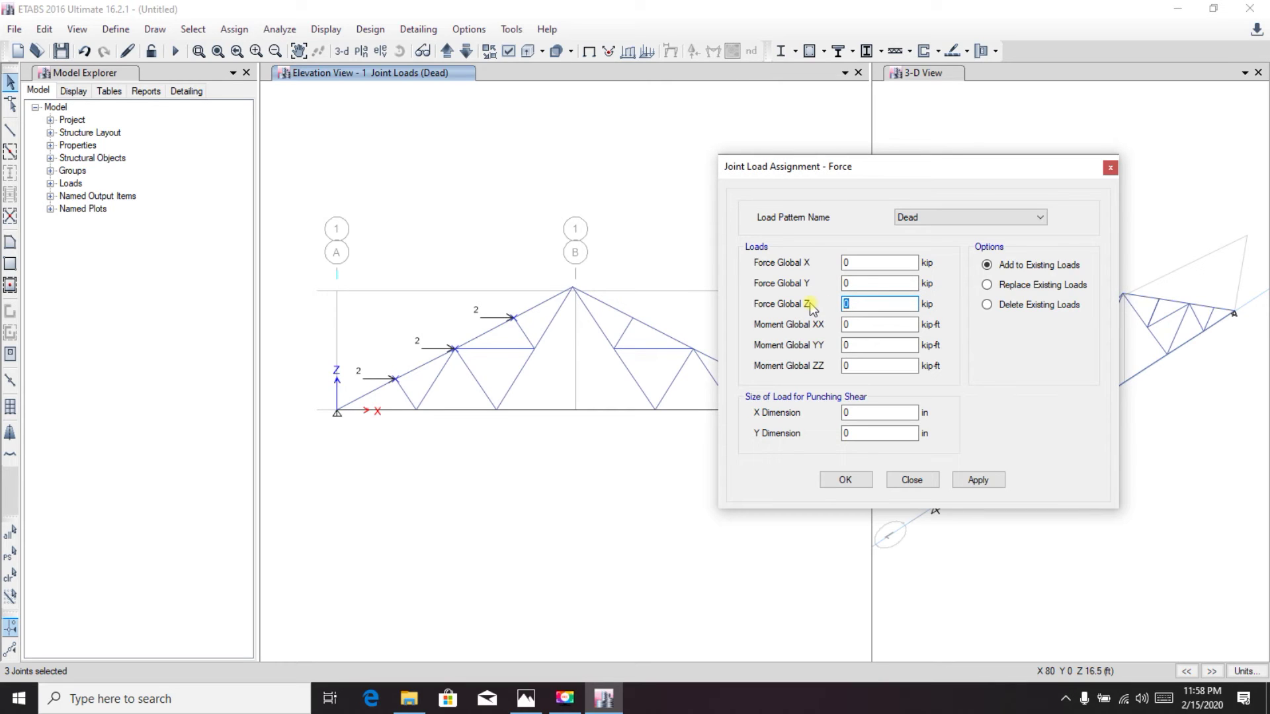
text(-)
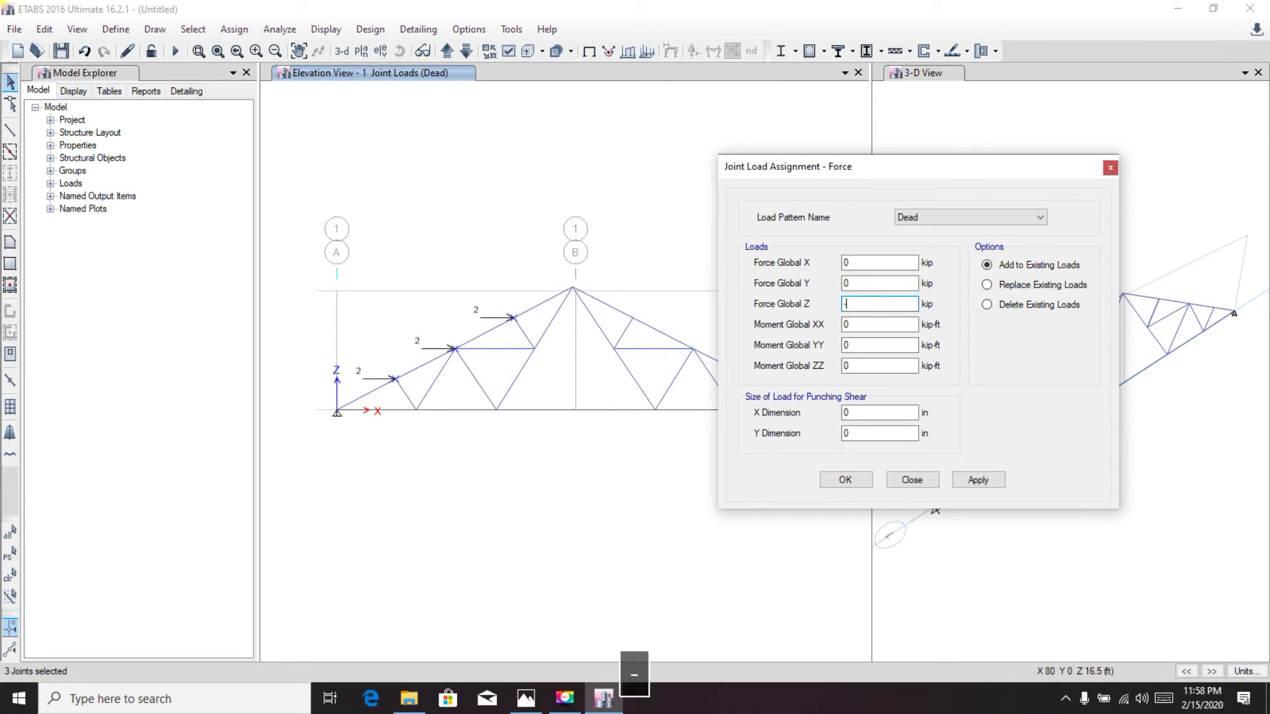
text(1)
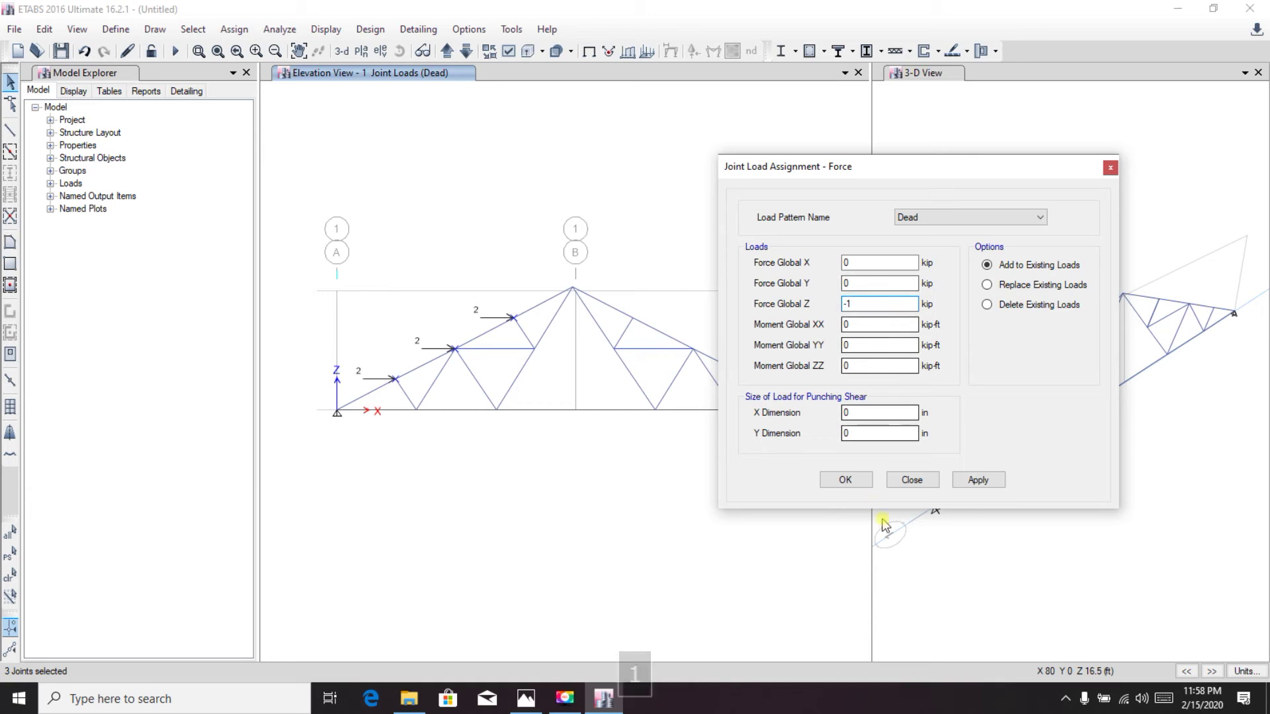
click(979, 481)
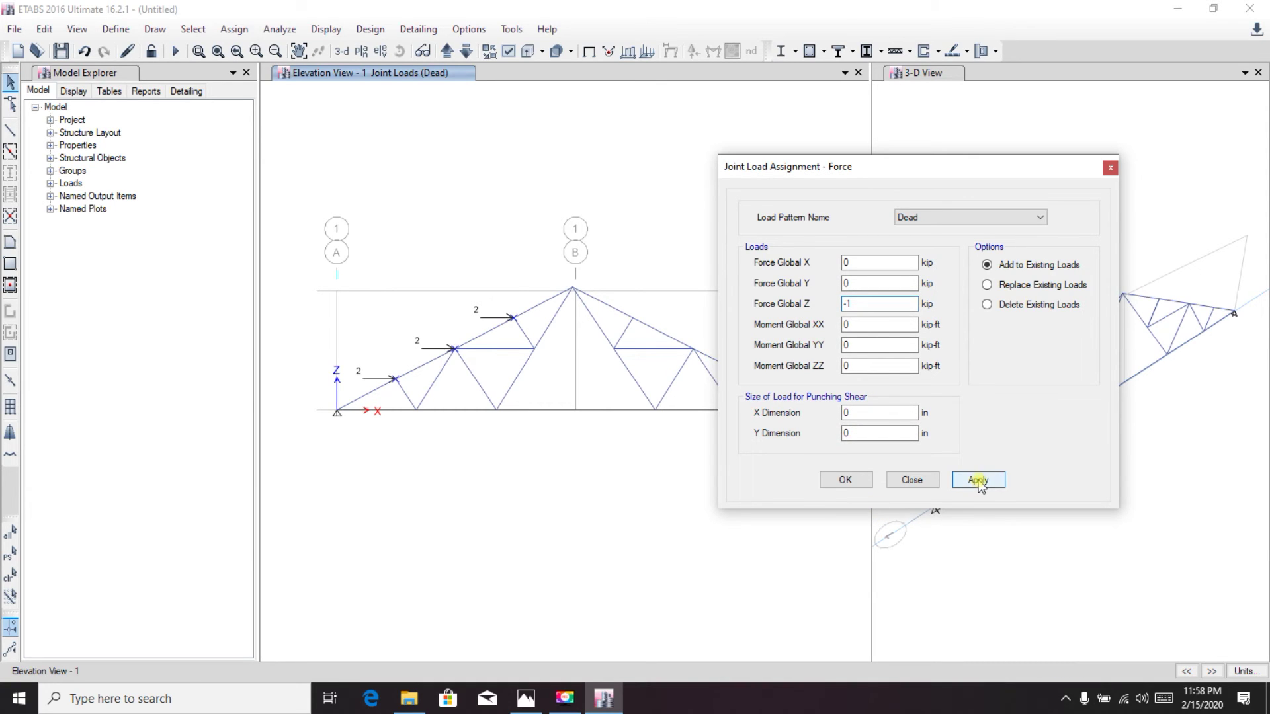
click(843, 480)
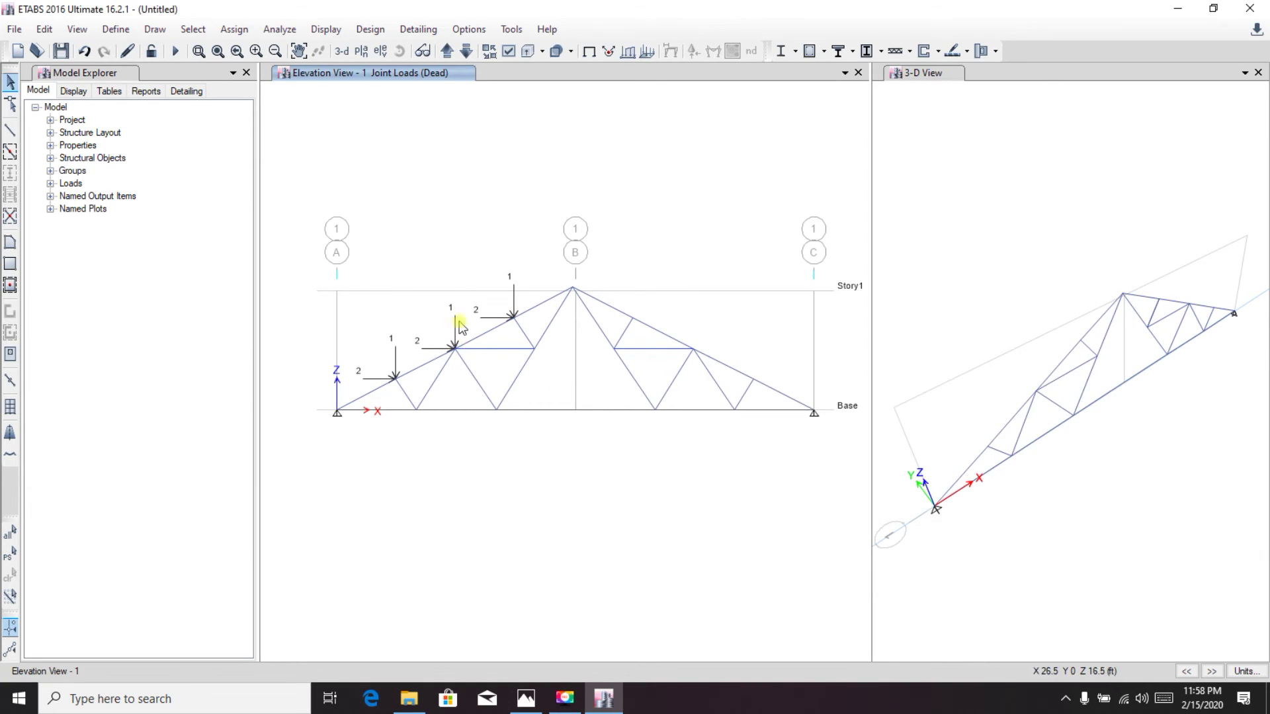
- Assign Dead joint forces of -3 kip Global X and -1 kip Global Z to the three intermediate joints of the right top chord, replacing existing loads
click(633, 319)
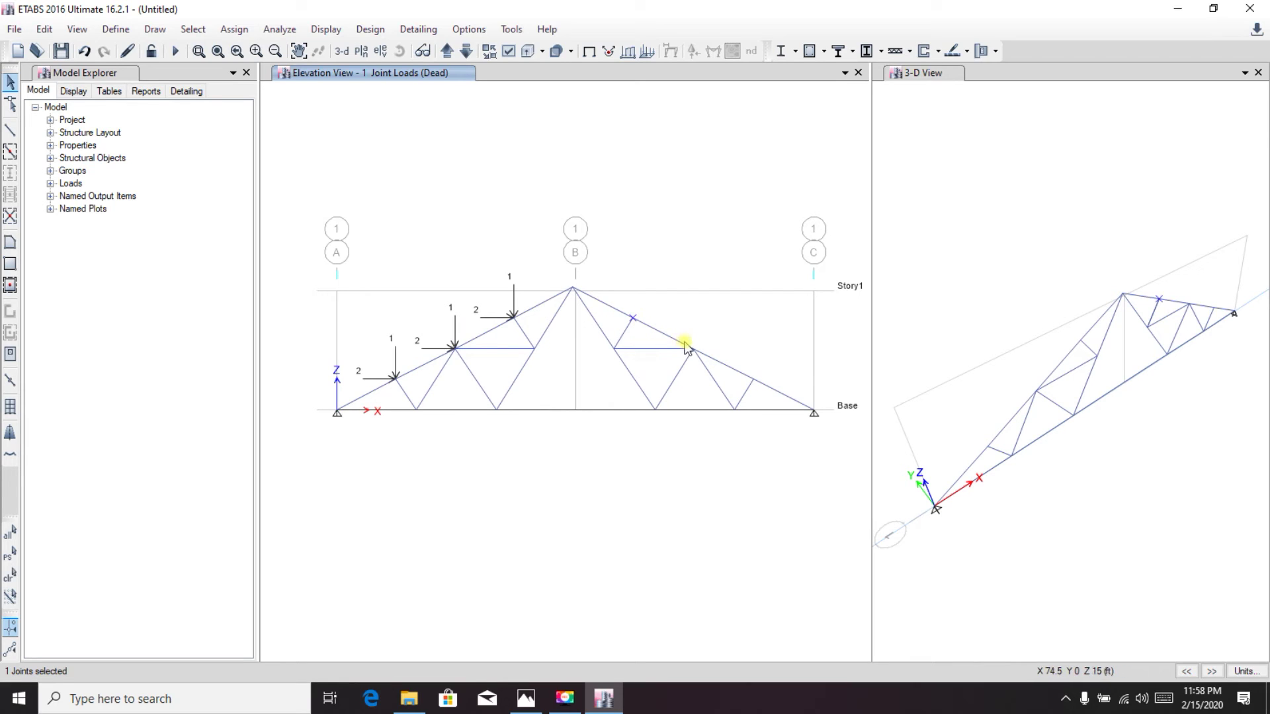
click(692, 348)
click(754, 381)
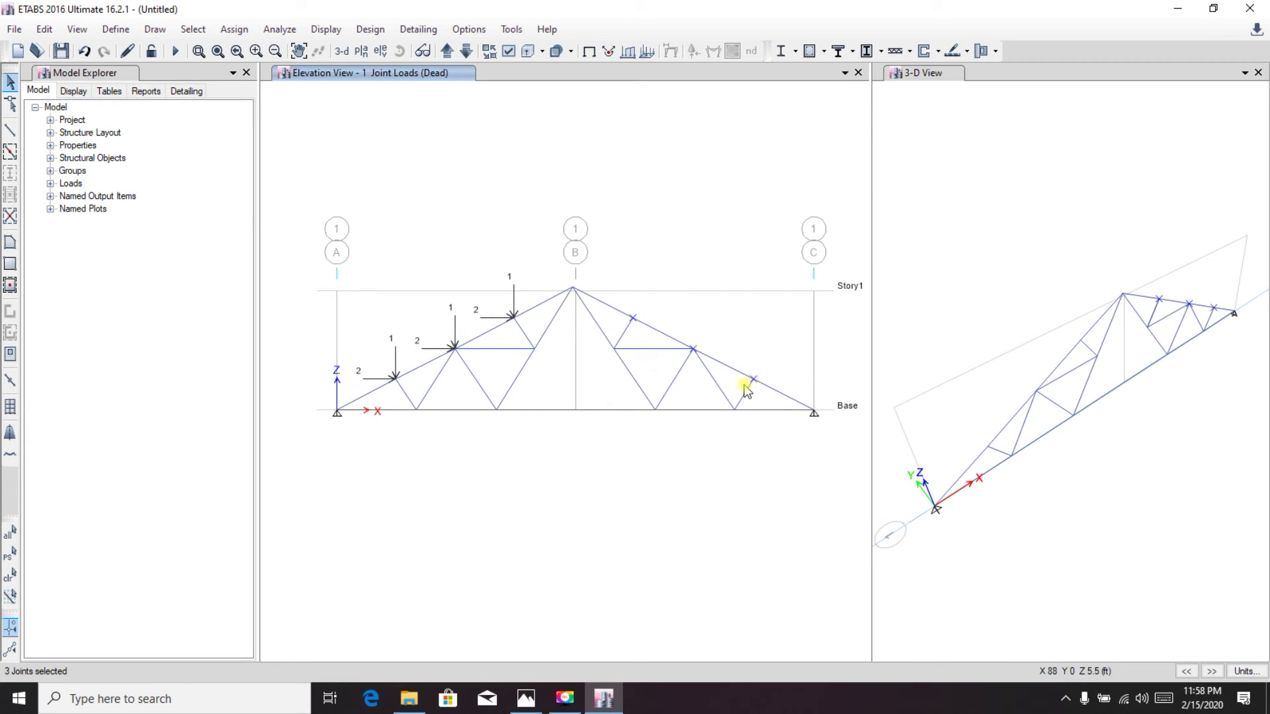
click(242, 31)
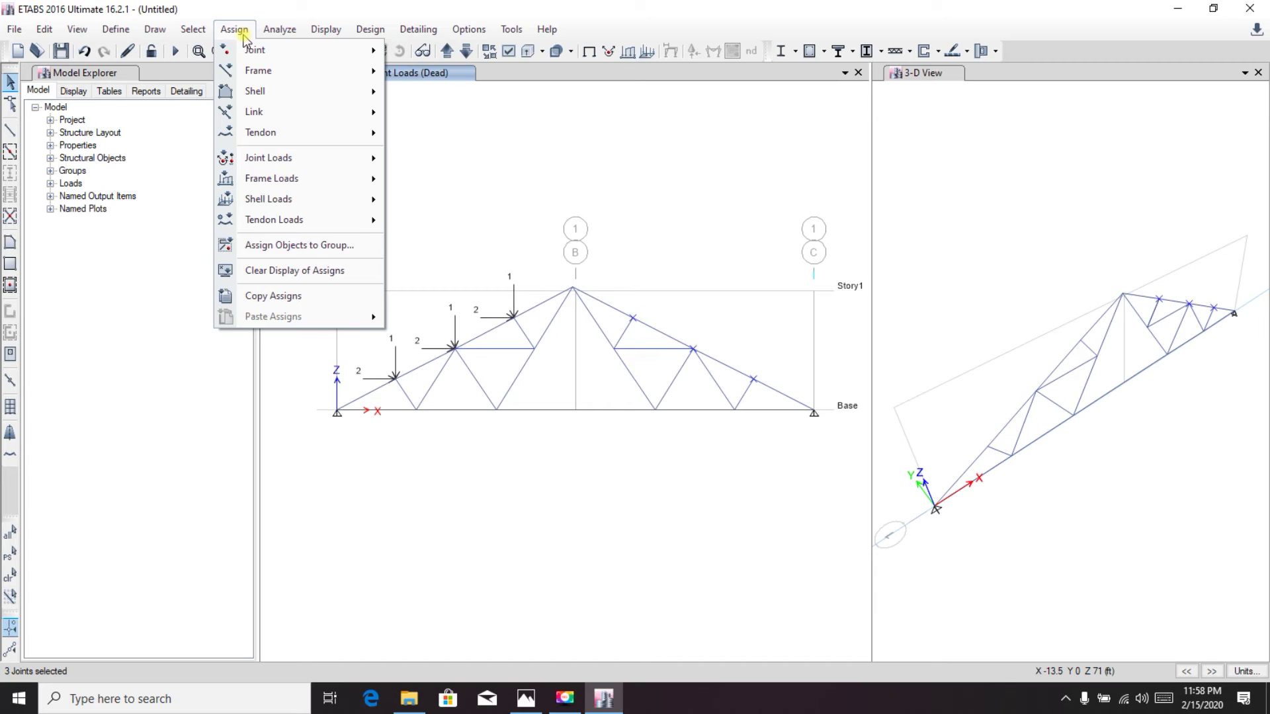
mouse_move(266, 78)
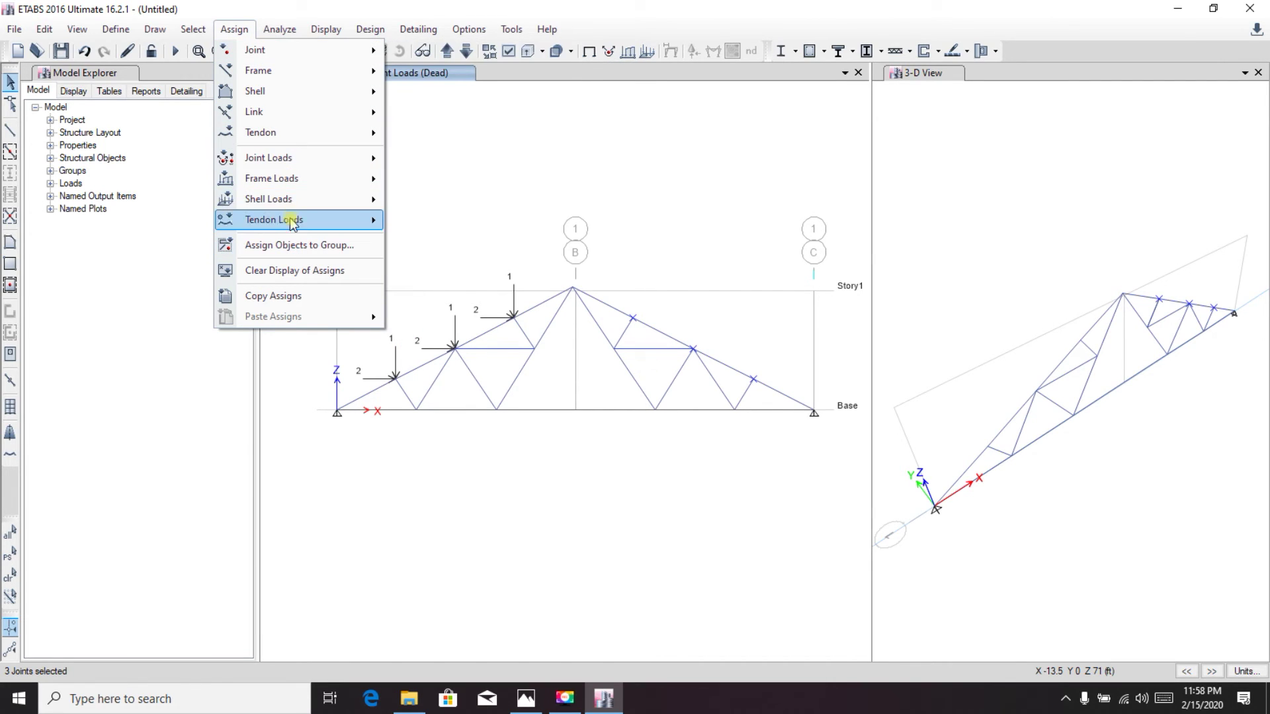
mouse_move(291, 176)
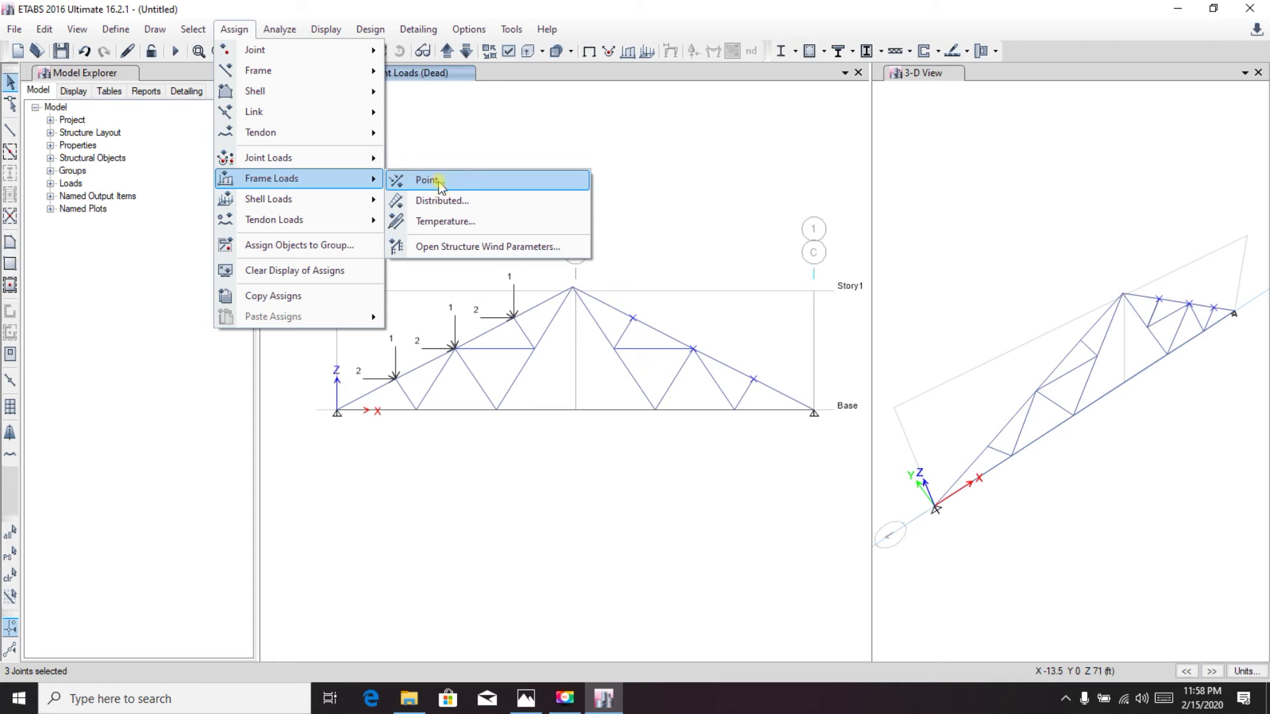
mouse_move(334, 159)
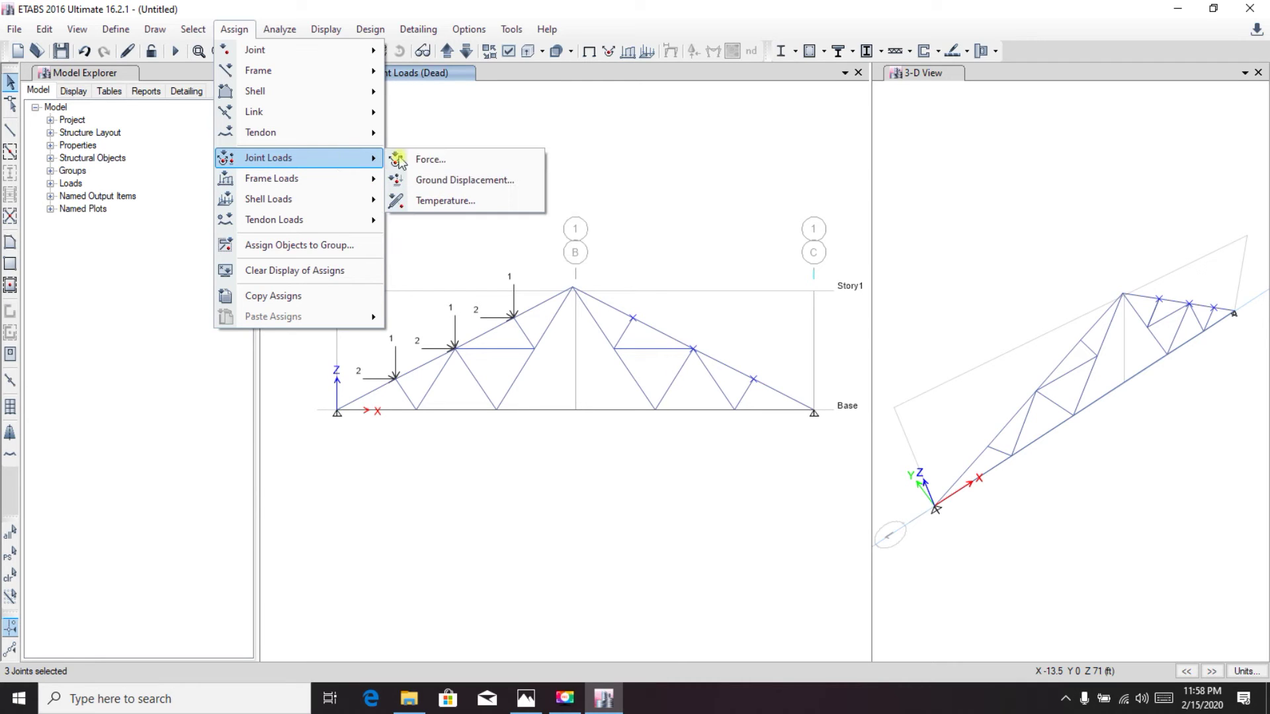
click(440, 162)
drag(854, 163, 856, 127)
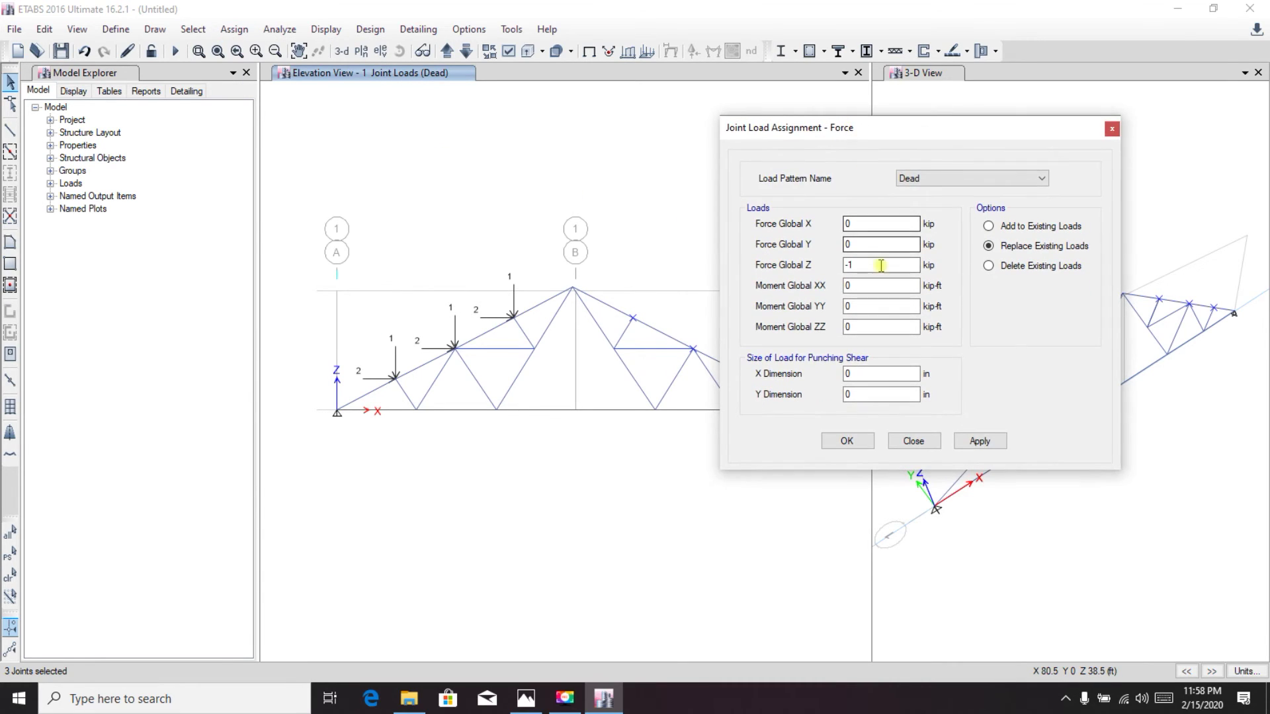
drag(855, 130, 1064, 150)
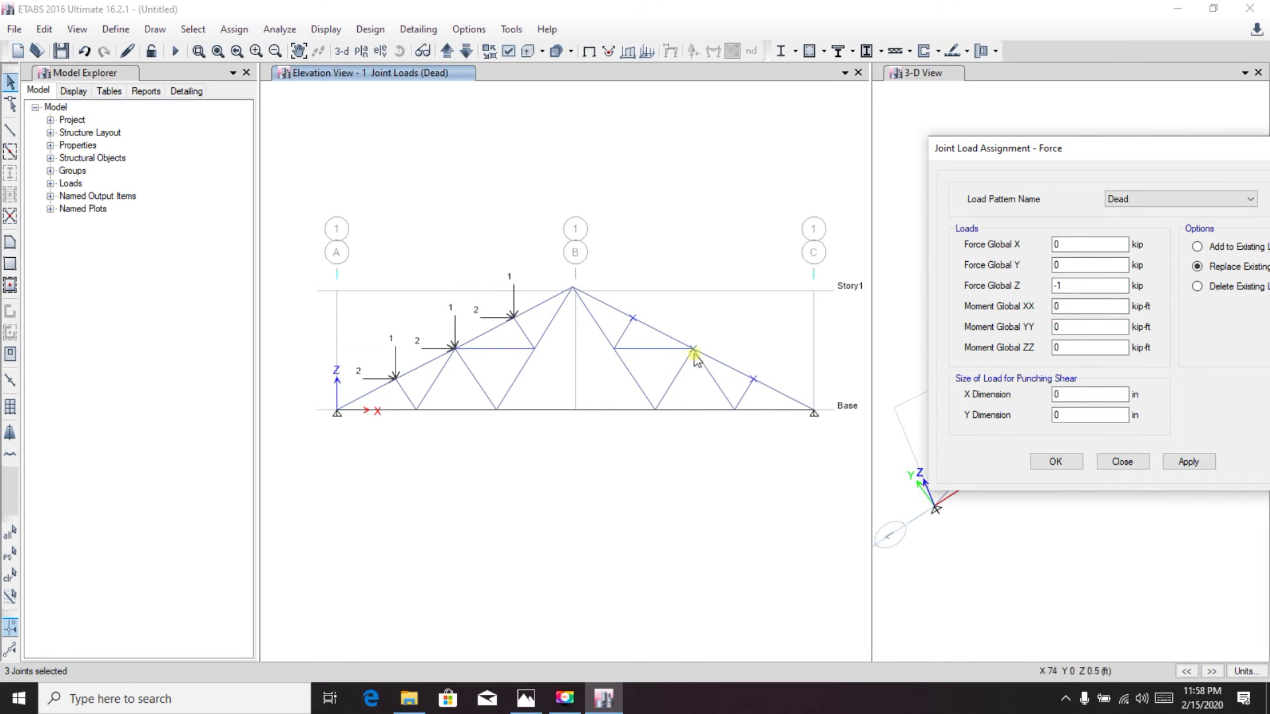
drag(1120, 152, 1096, 148)
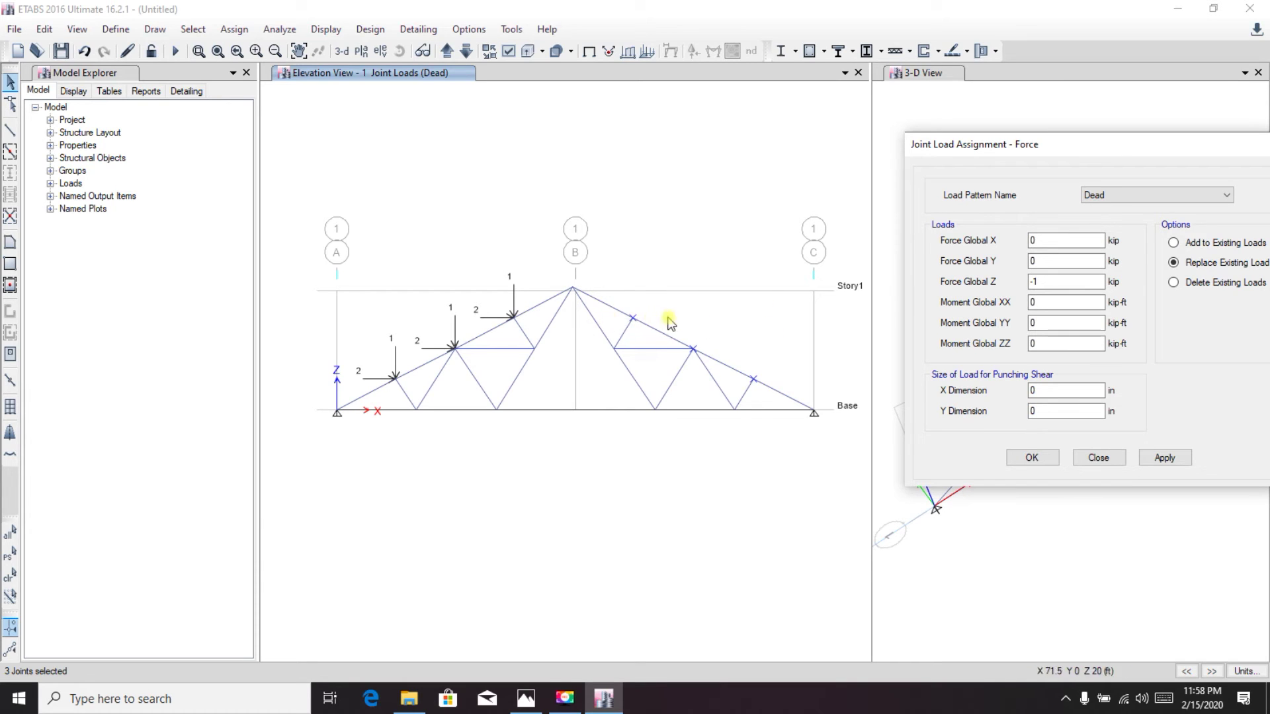
double_click(1045, 241)
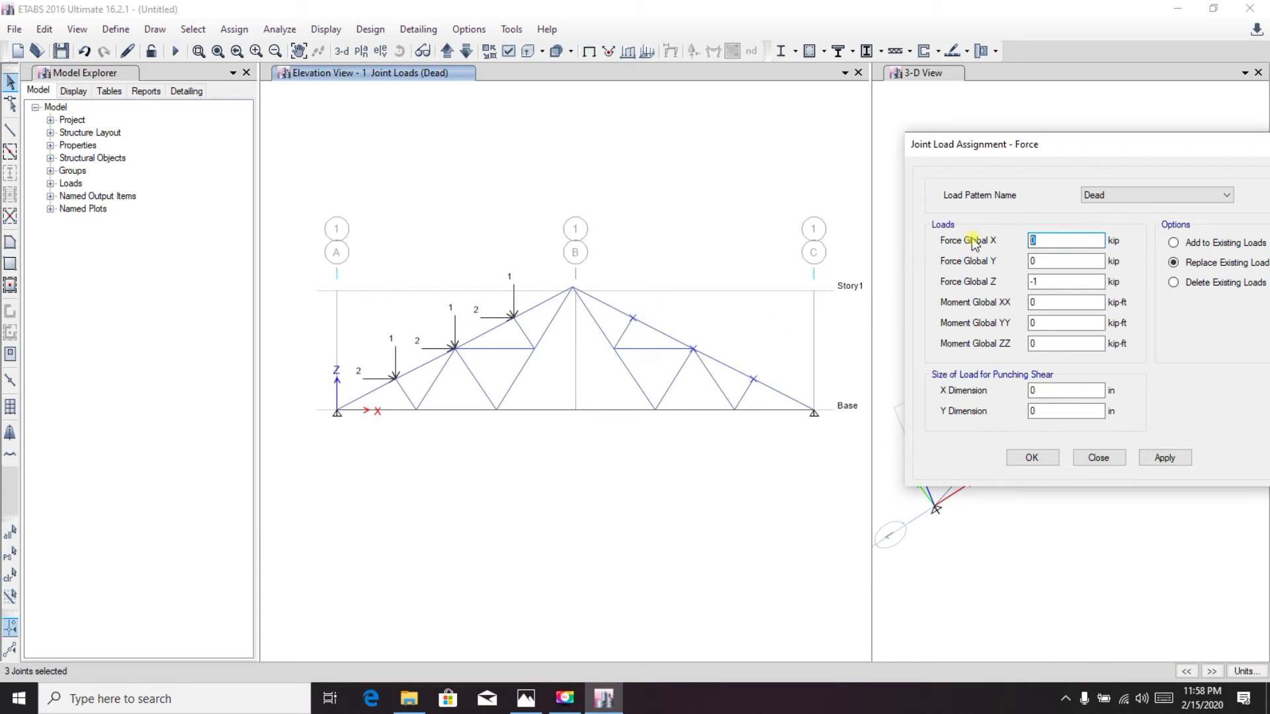
text(-)
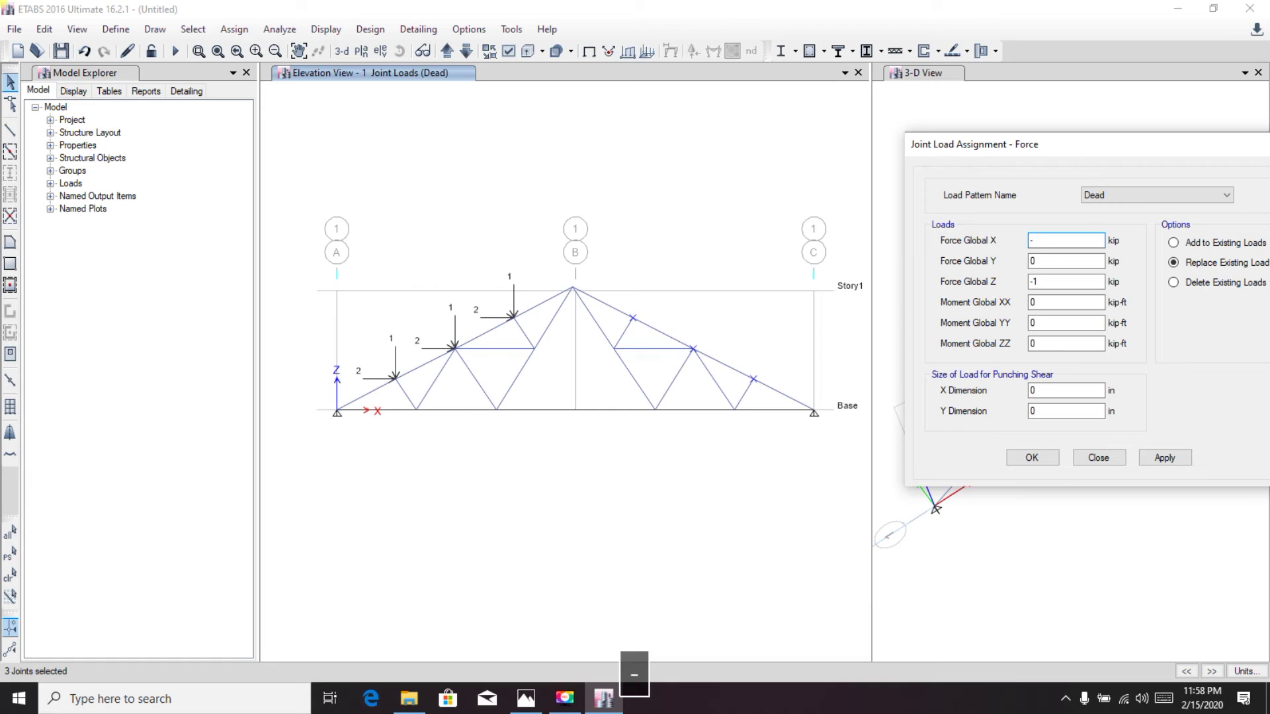
text(3)
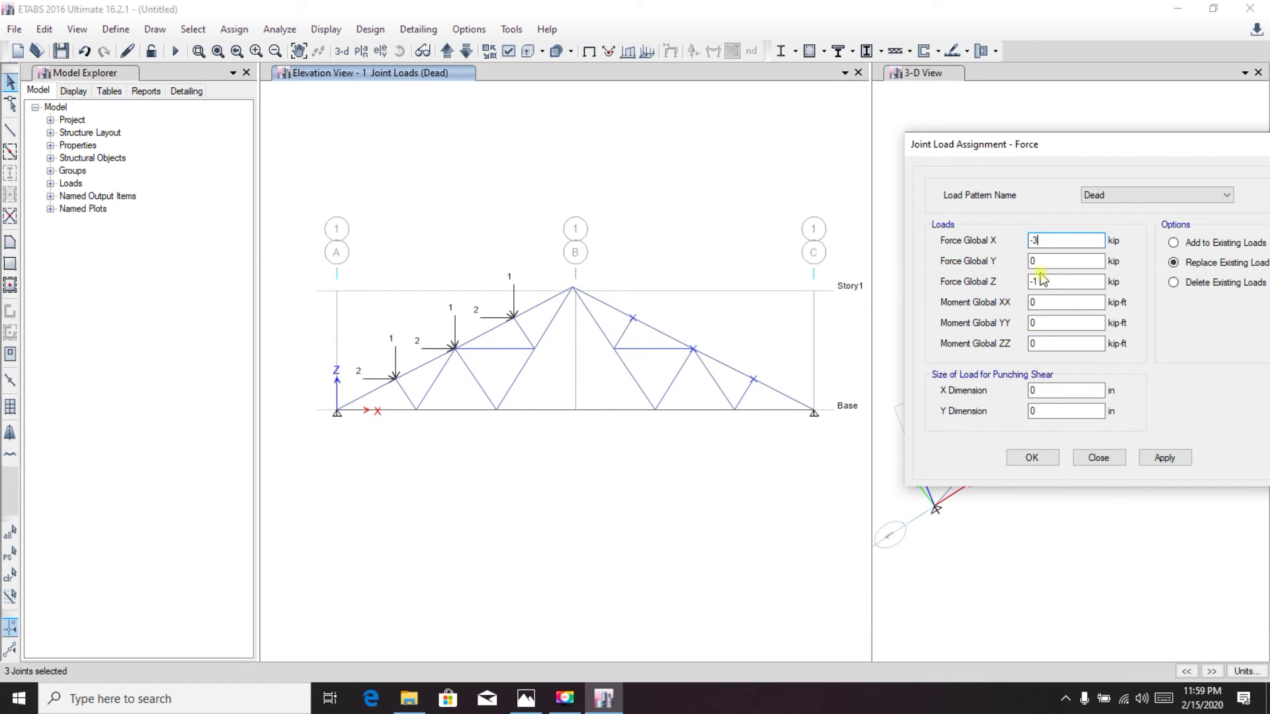
click(1159, 456)
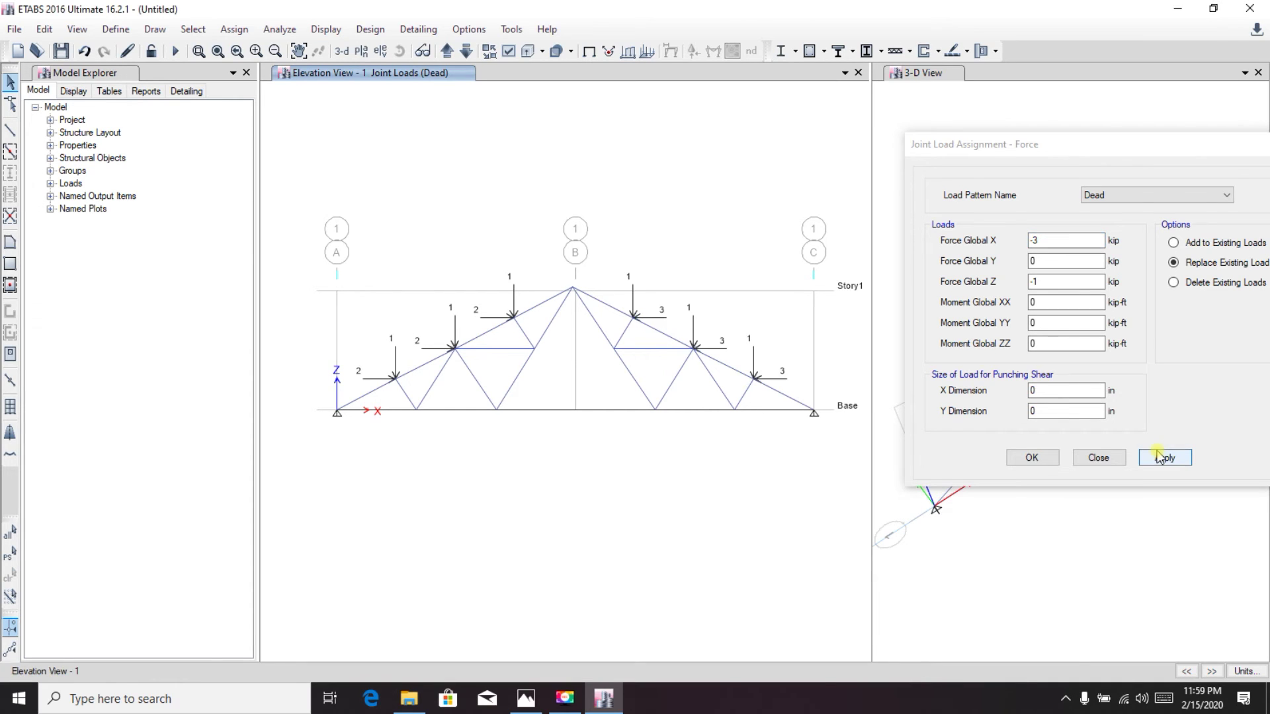
click(1033, 458)
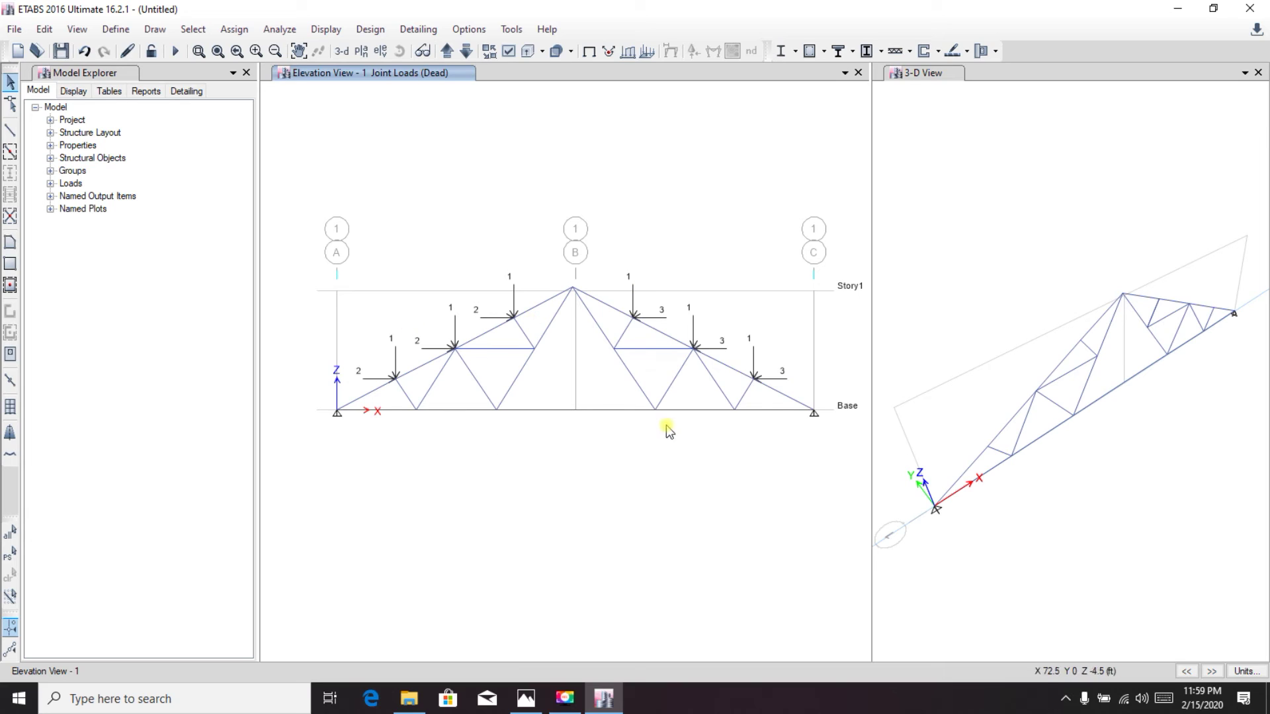
- Assign a -2 kip Global Z Dead force to the truss apex joint, with Global X at 0
click(573, 290)
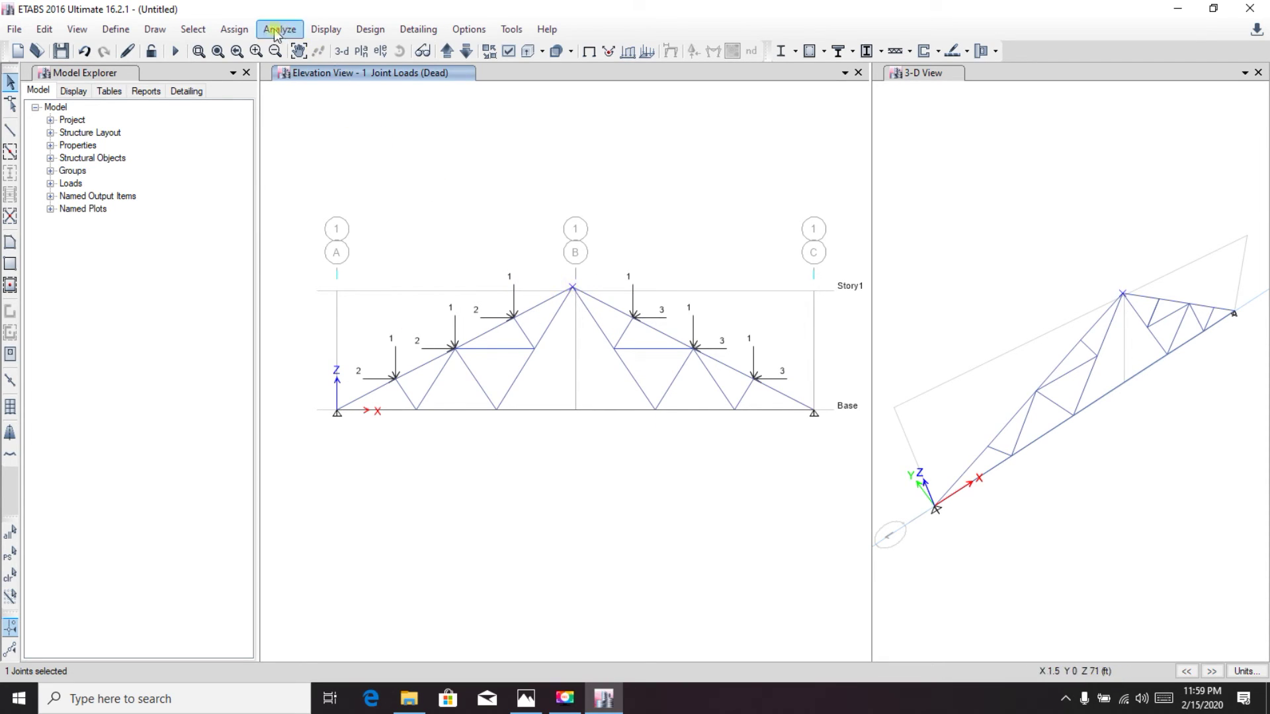
click(234, 29)
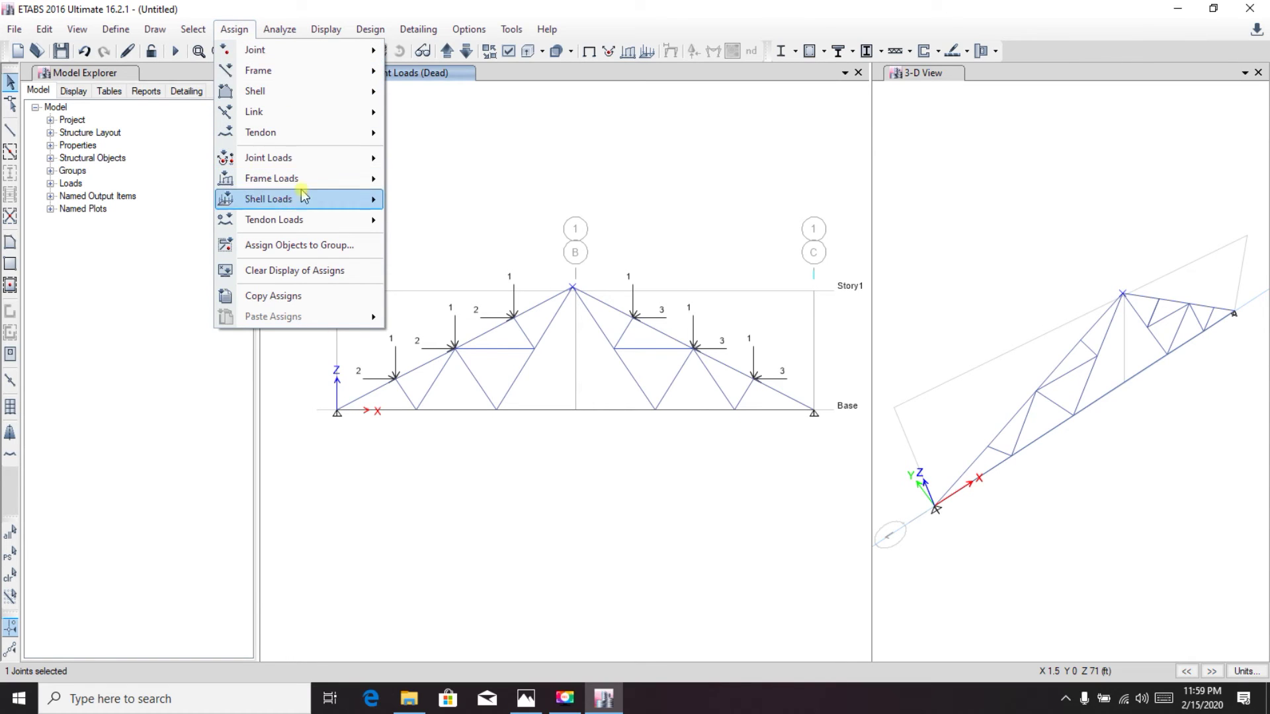
mouse_move(301, 160)
click(417, 163)
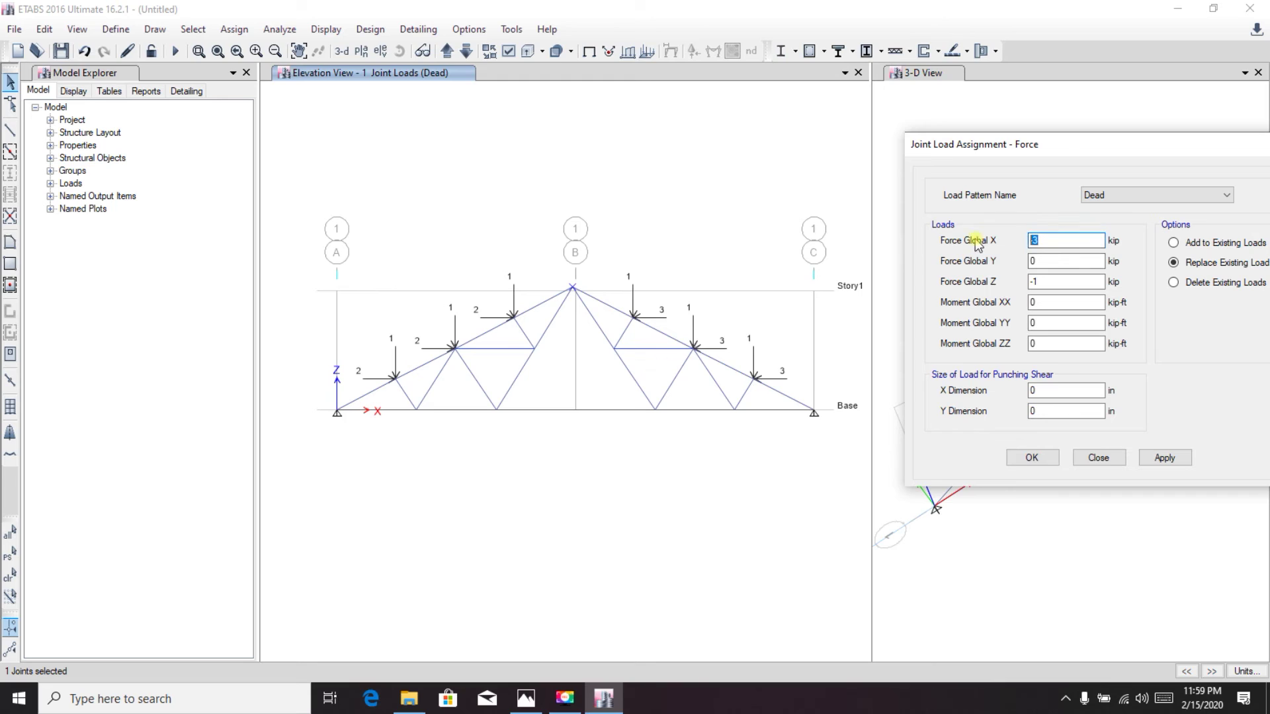
key(BackSpace)
drag(1052, 281, 1015, 279)
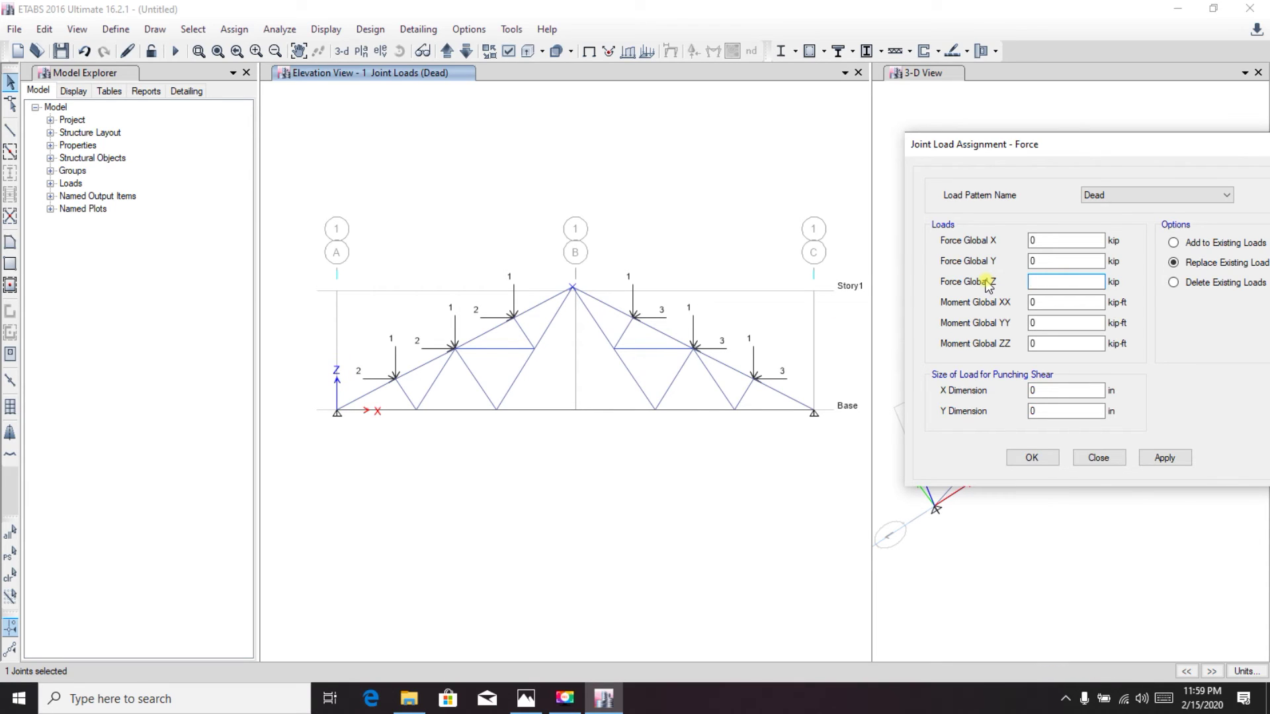
text(-2)
click(1167, 463)
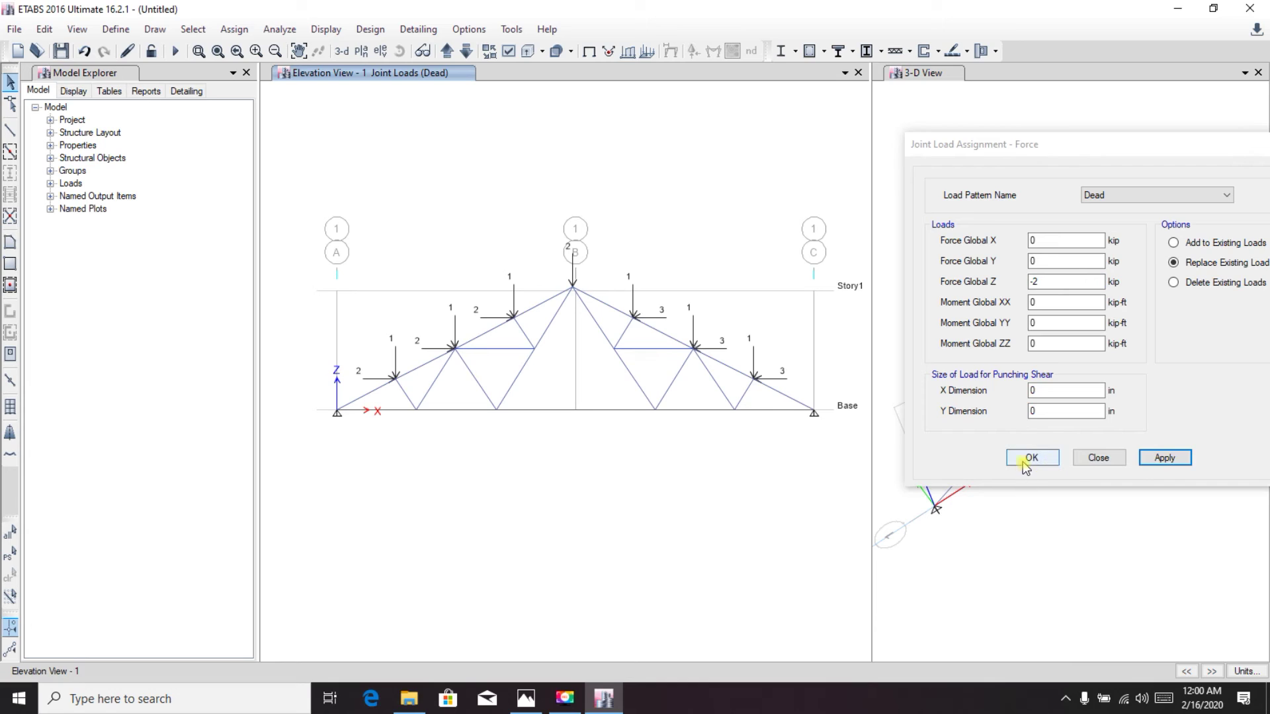
click(1032, 458)
- Assign a -0.5 kip Global Z Dead force to the five intermediate bottom-chord joints
click(416, 410)
click(497, 408)
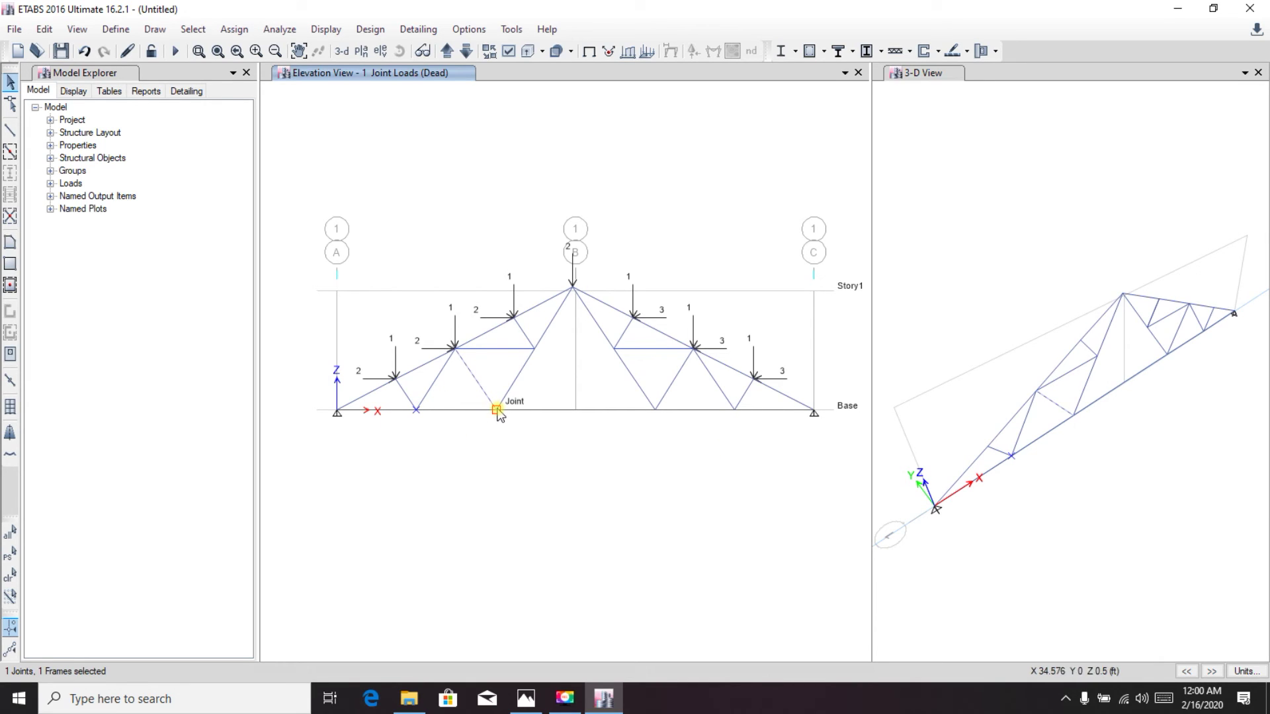
click(495, 409)
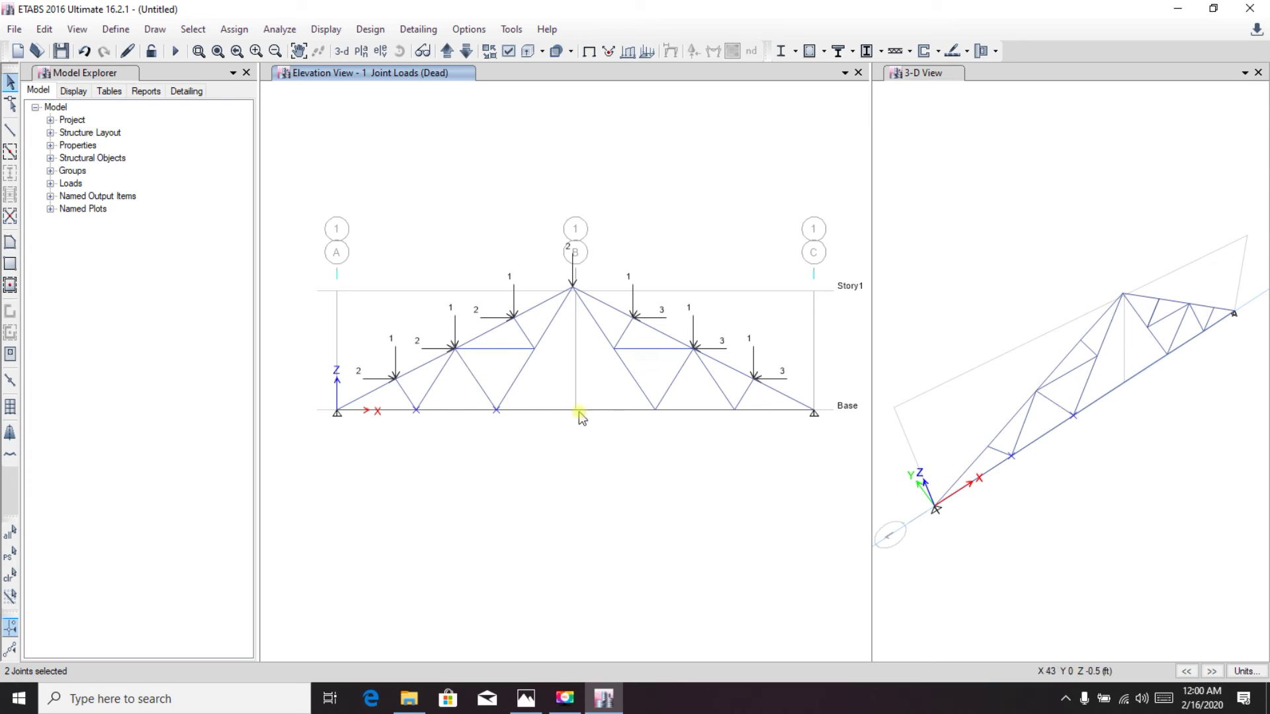
click(656, 410)
click(575, 413)
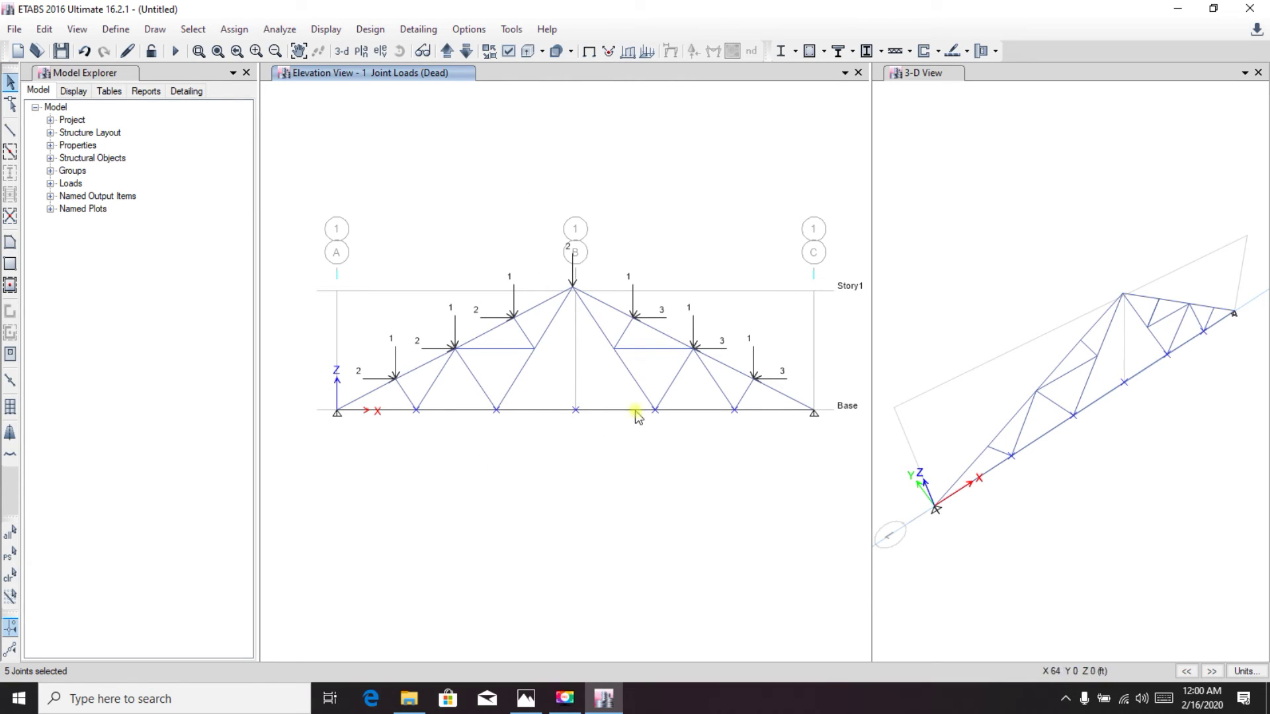
click(234, 29)
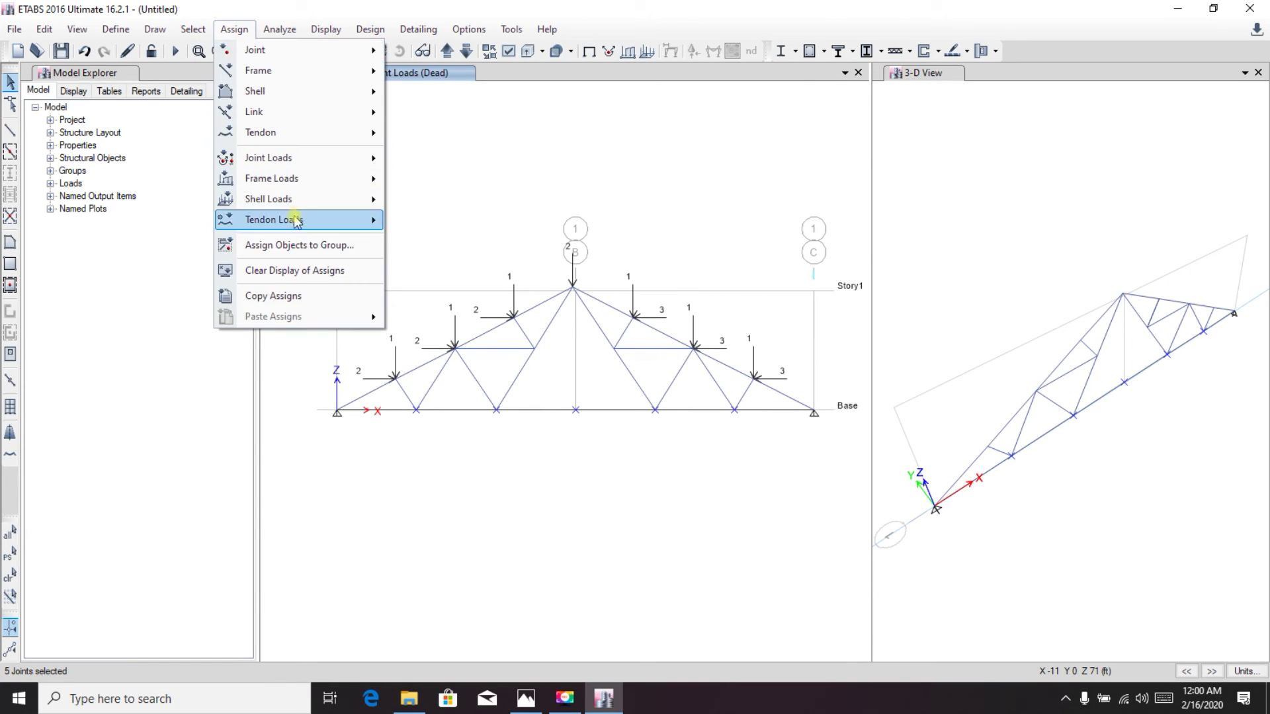
mouse_move(318, 159)
click(414, 159)
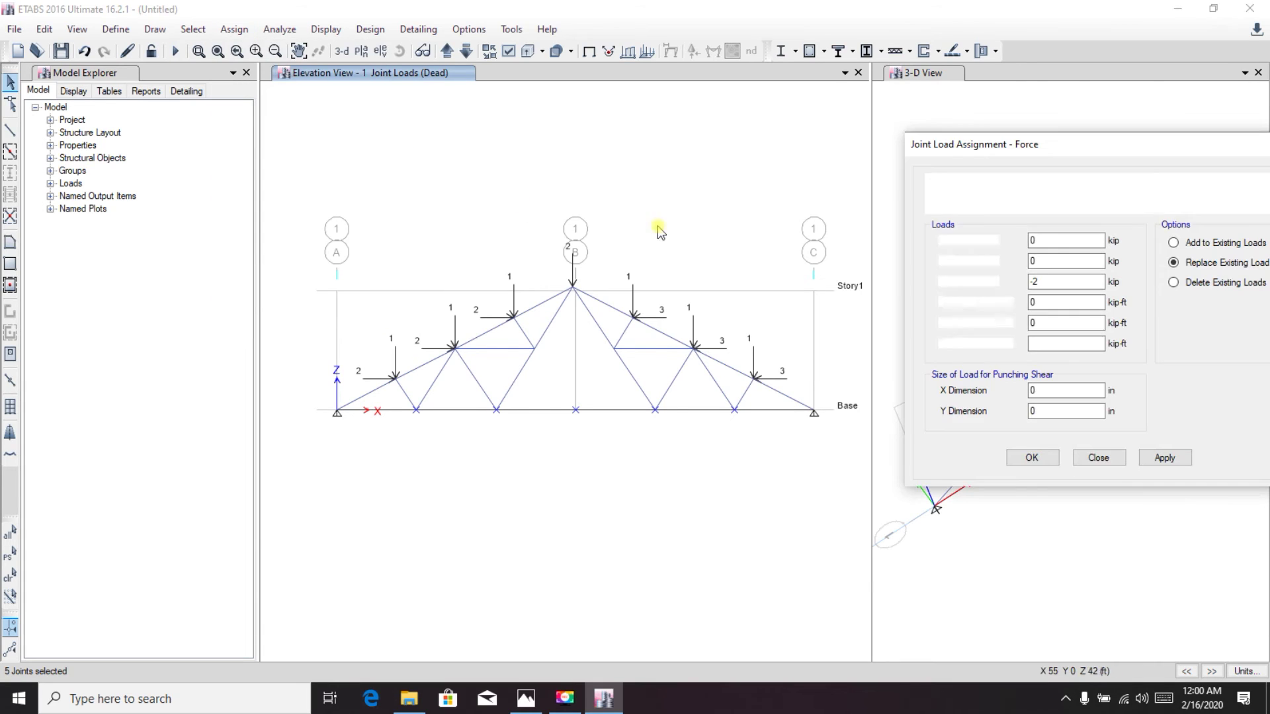
click(1048, 282)
text(-2)
double_click(1048, 282)
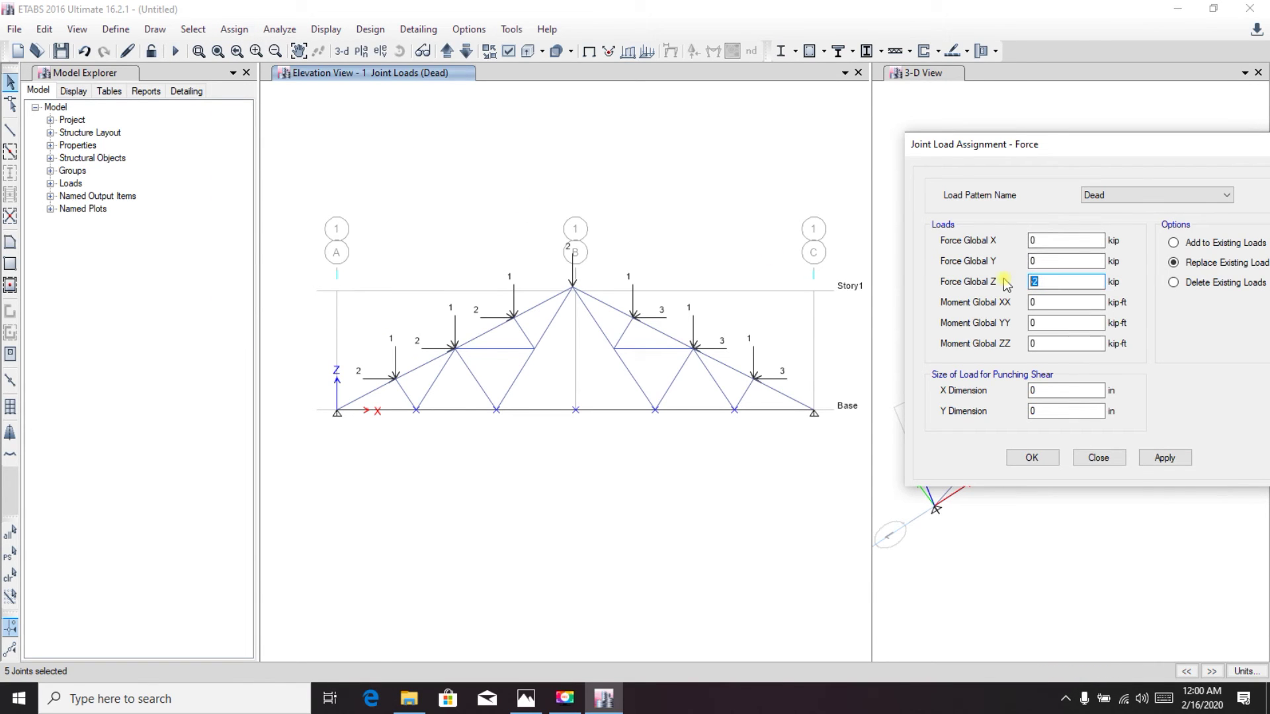
key(BackSpace)
text(-)
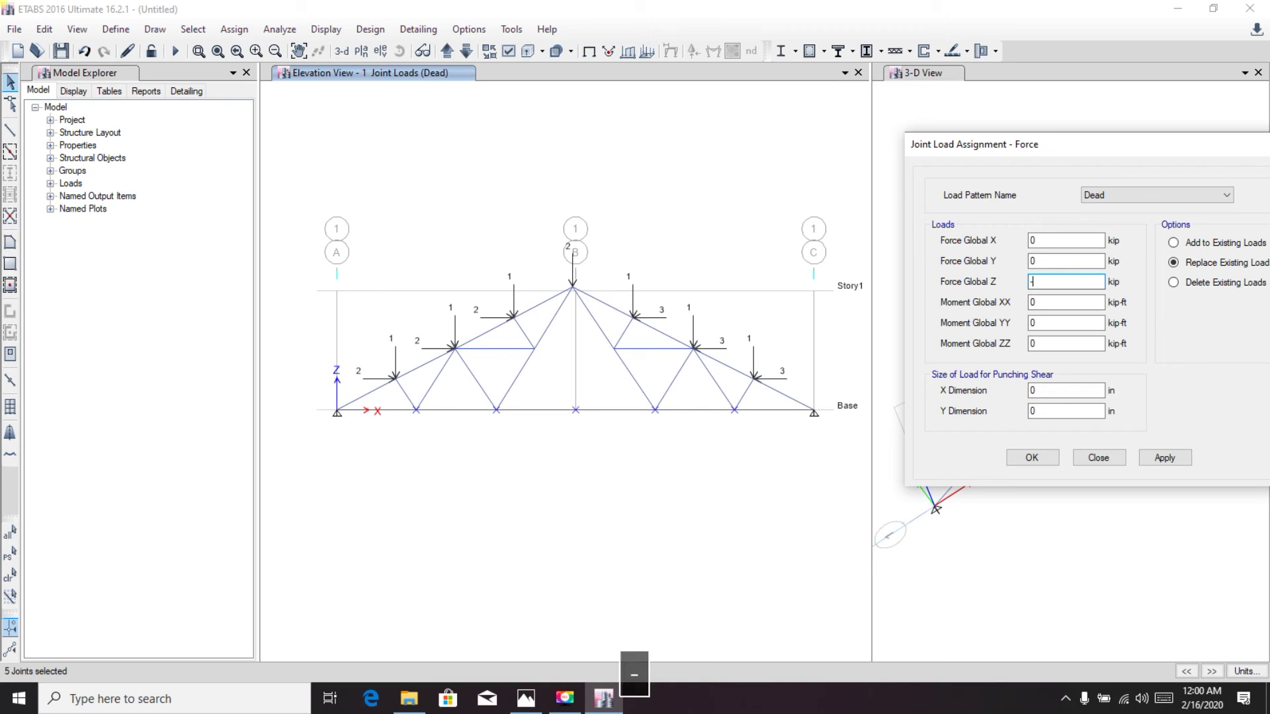
text(0.5)
click(1166, 458)
click(1033, 459)
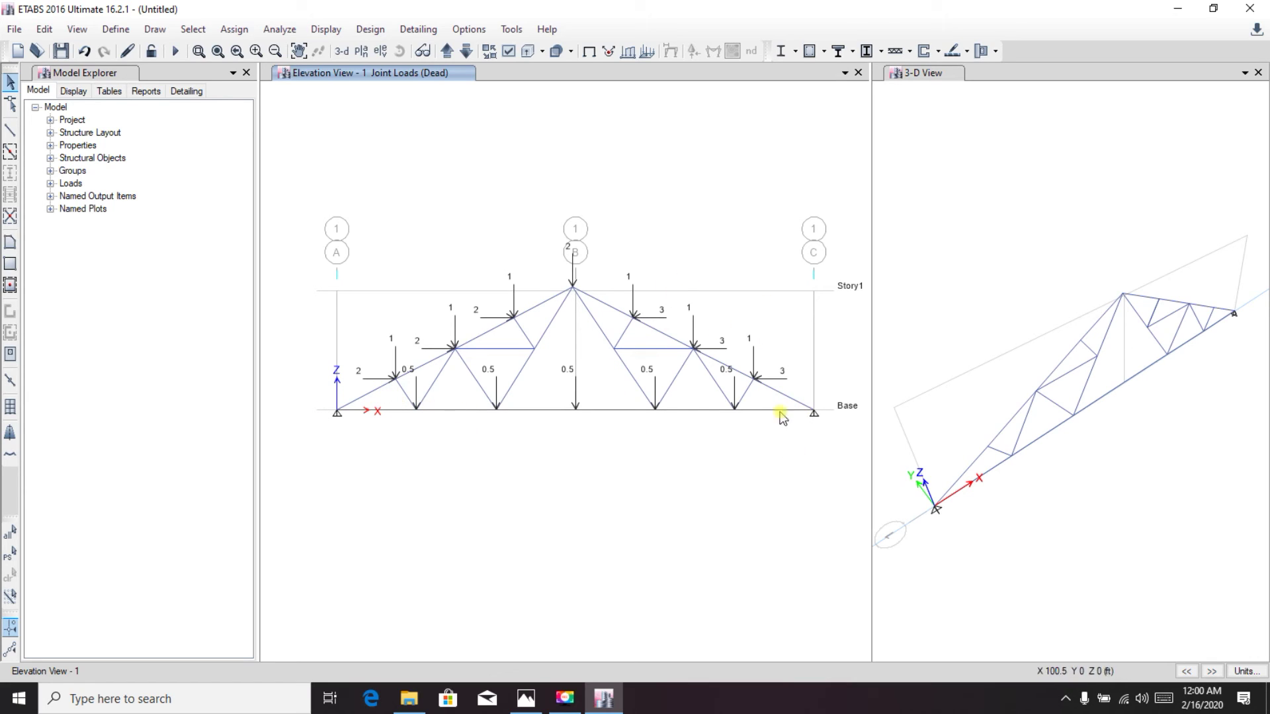
- Change the right end support at grid C to a roller restrained only in Translation Z
click(338, 415)
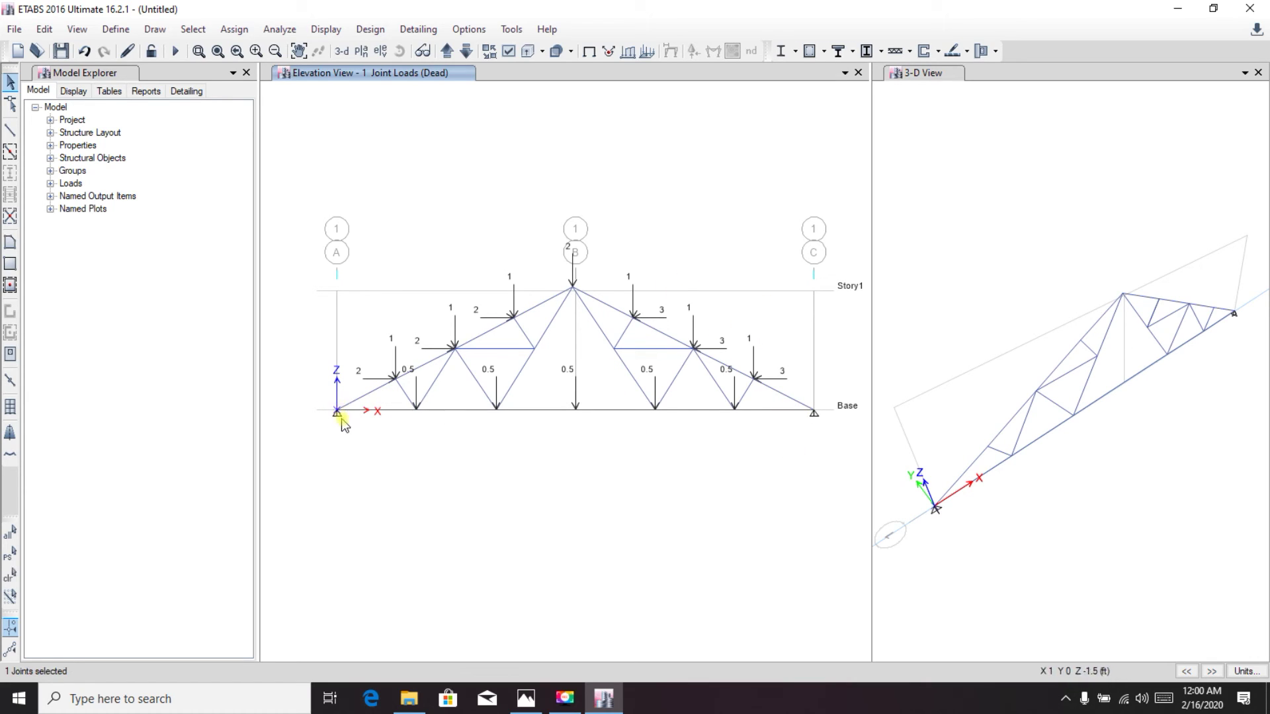
click(813, 413)
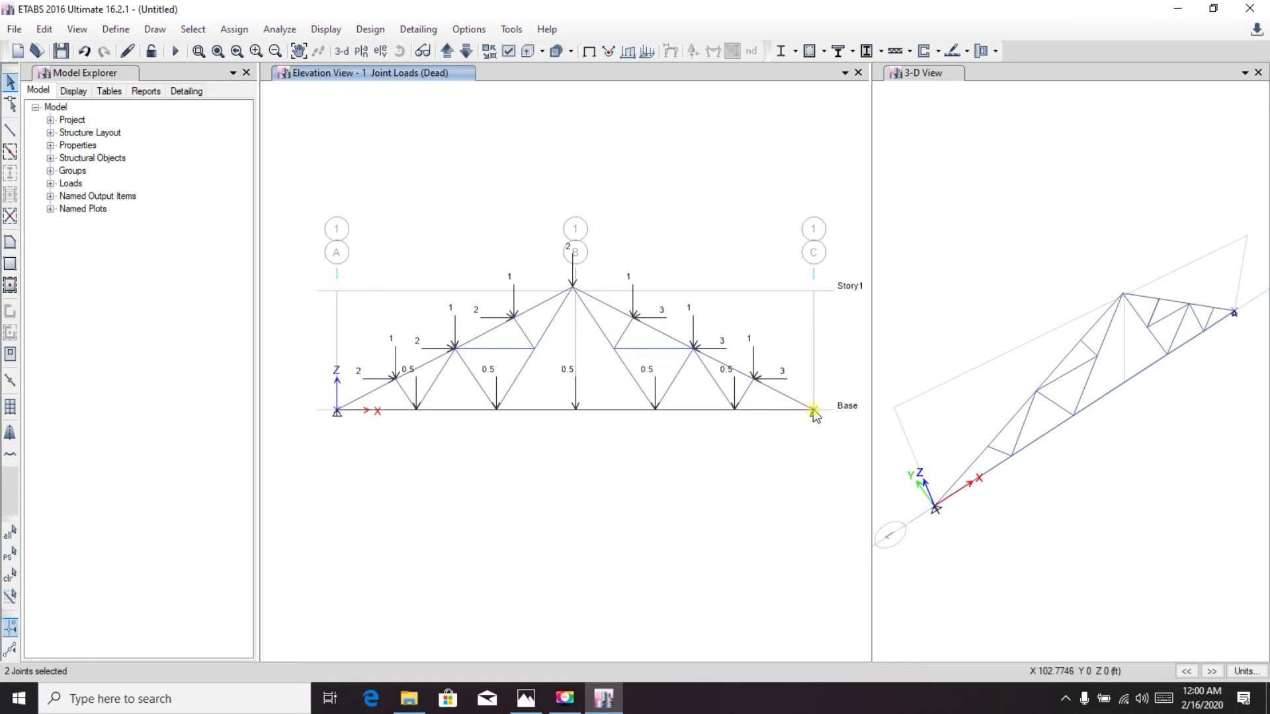
click(338, 412)
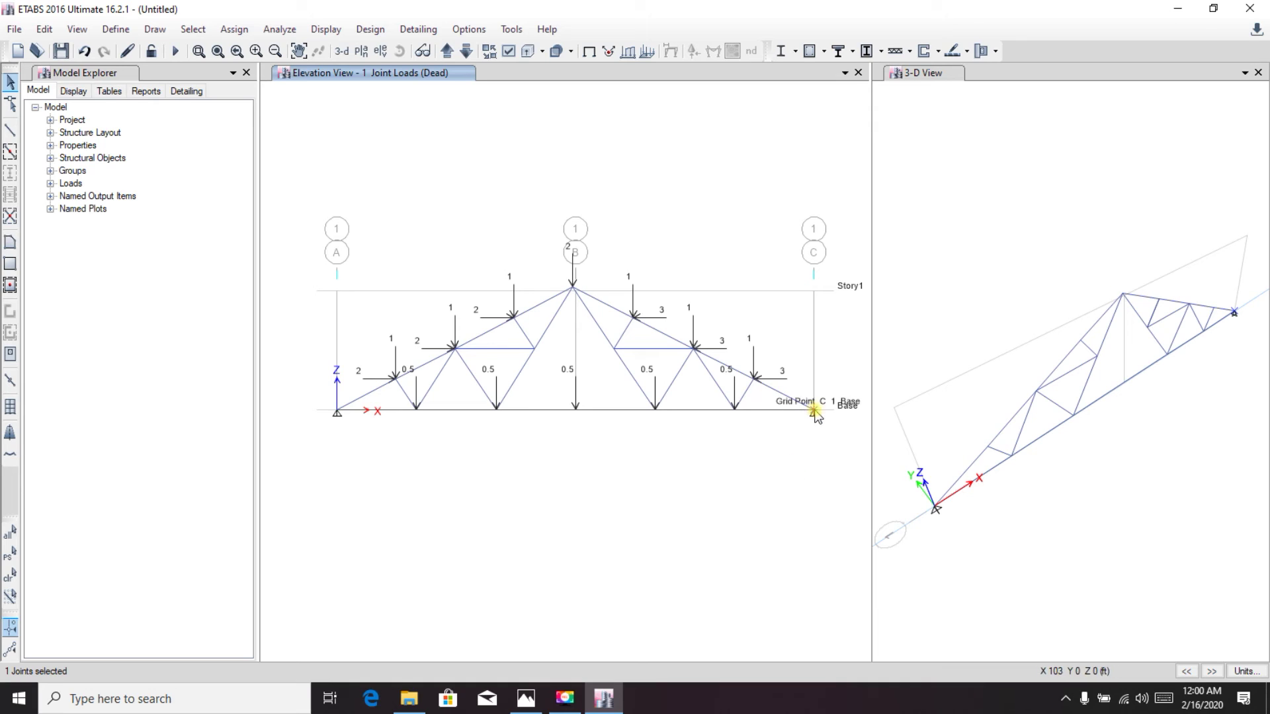
click(234, 29)
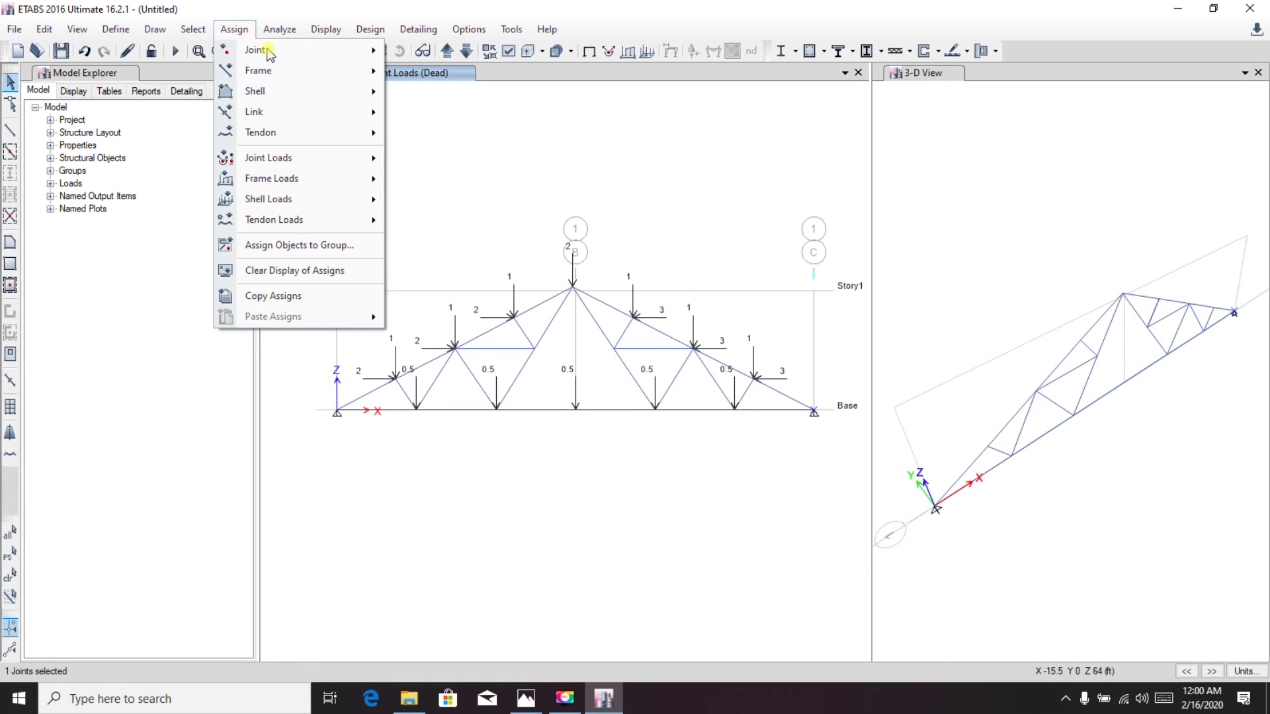
mouse_move(268, 53)
click(407, 50)
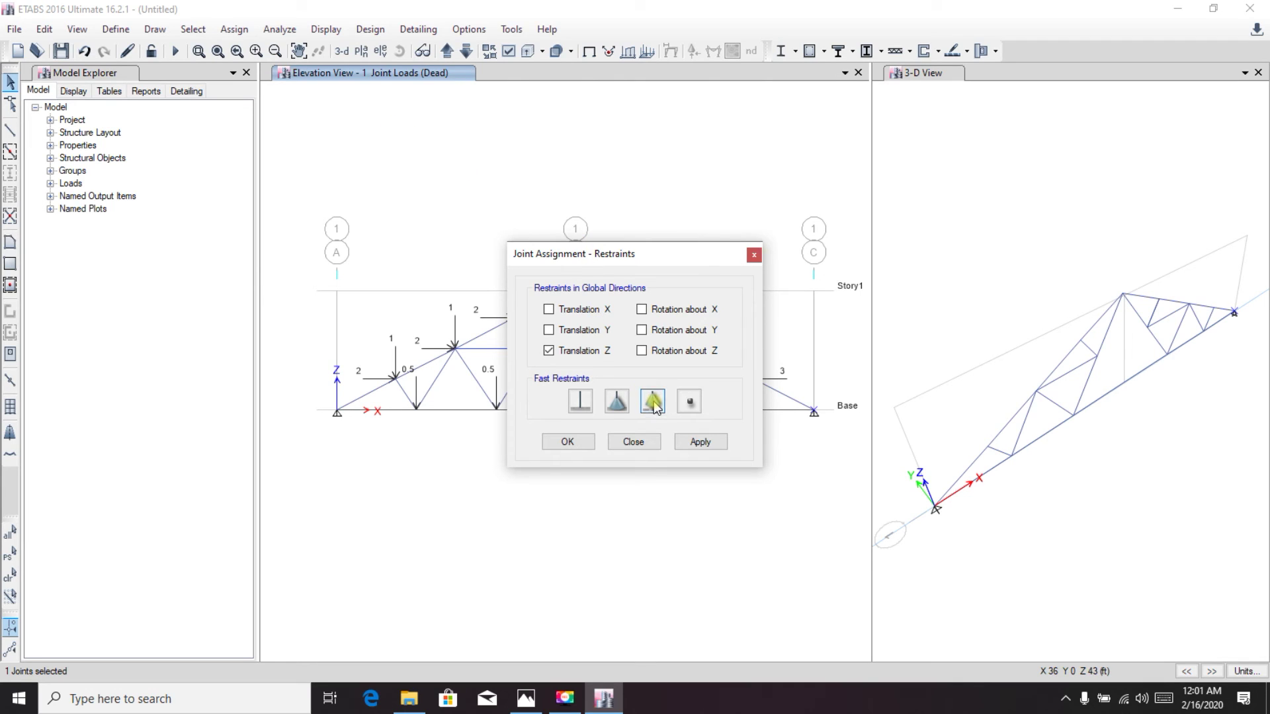
click(700, 442)
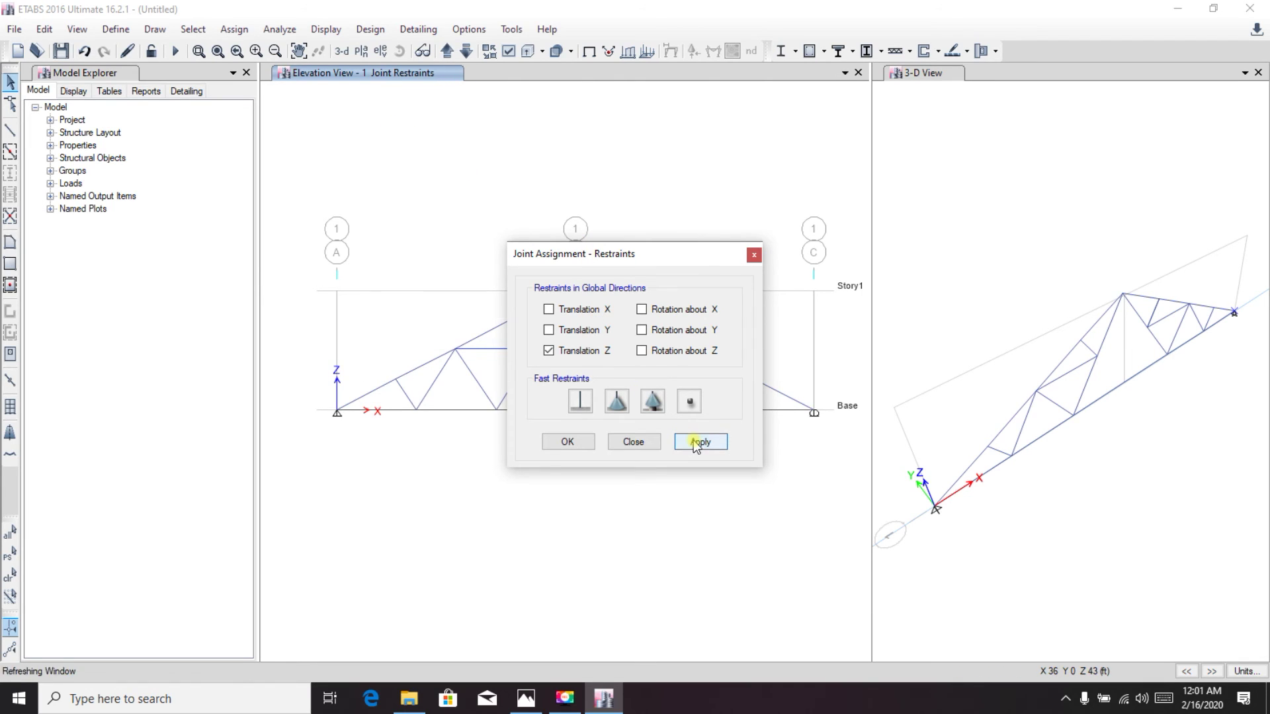
click(578, 443)
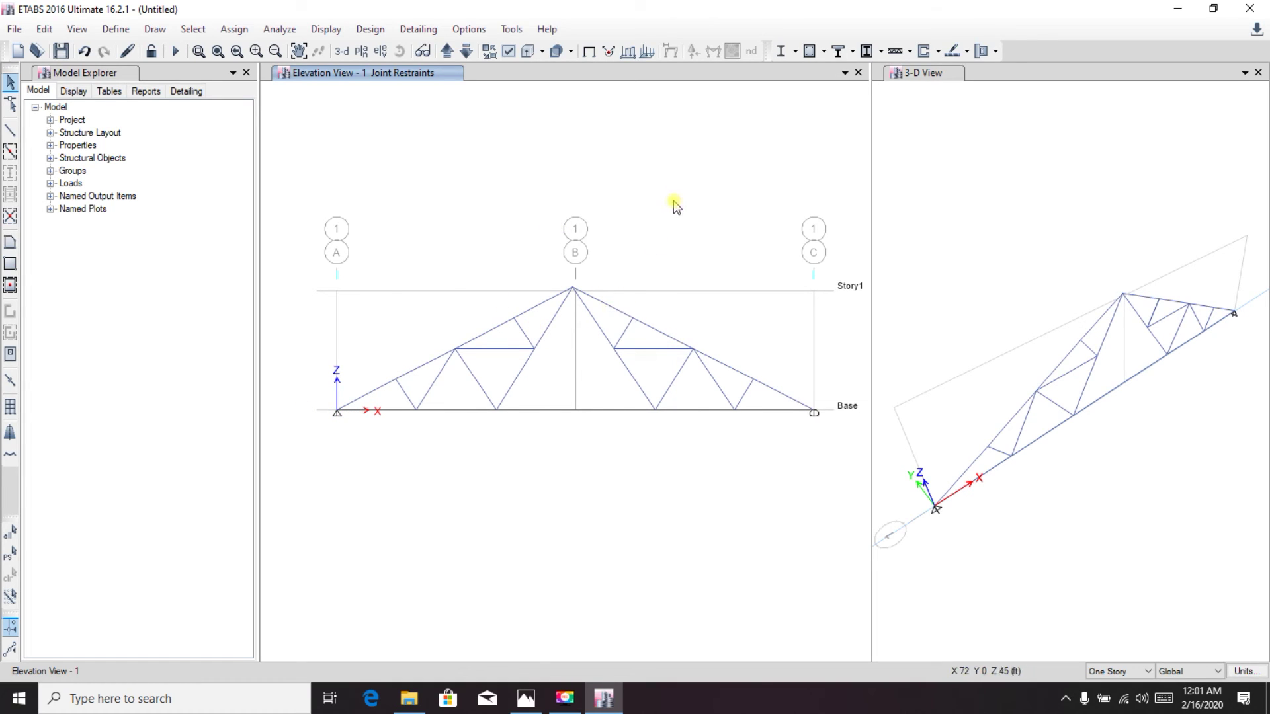
- Display the Dead joint forces with their loading values on the grid 1 elevation
click(609, 53)
drag(636, 250, 629, 141)
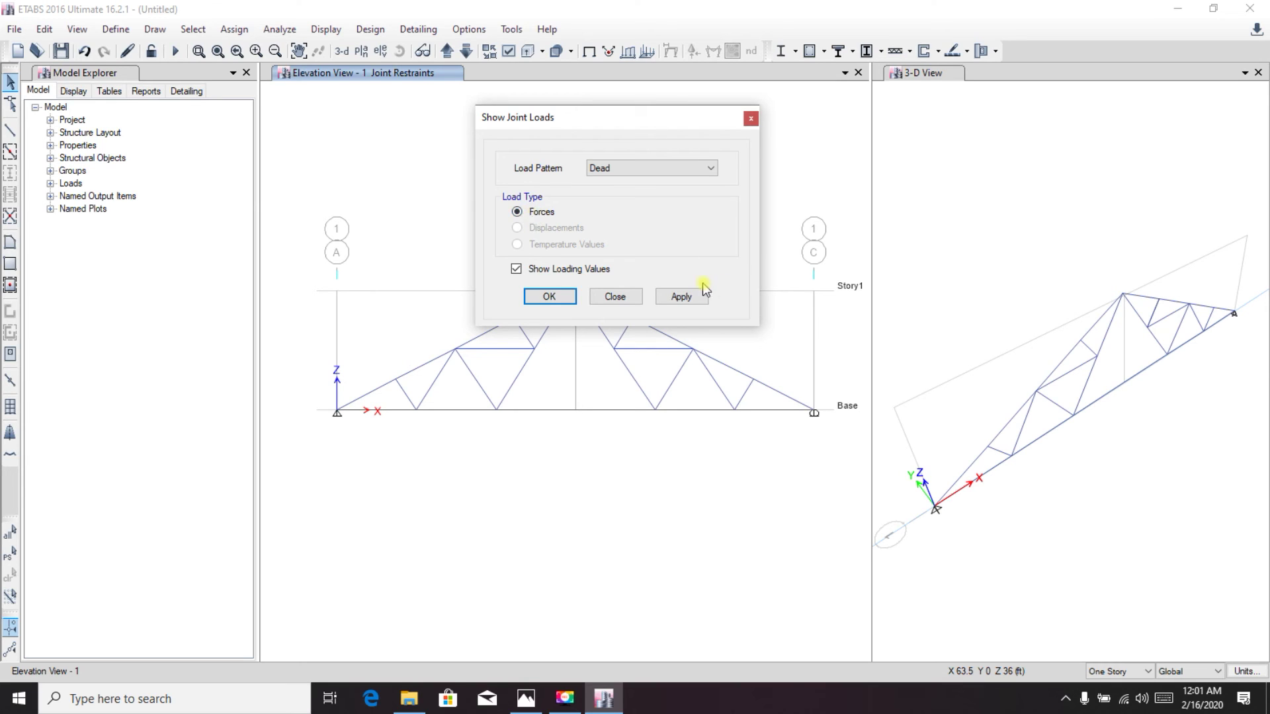
click(681, 295)
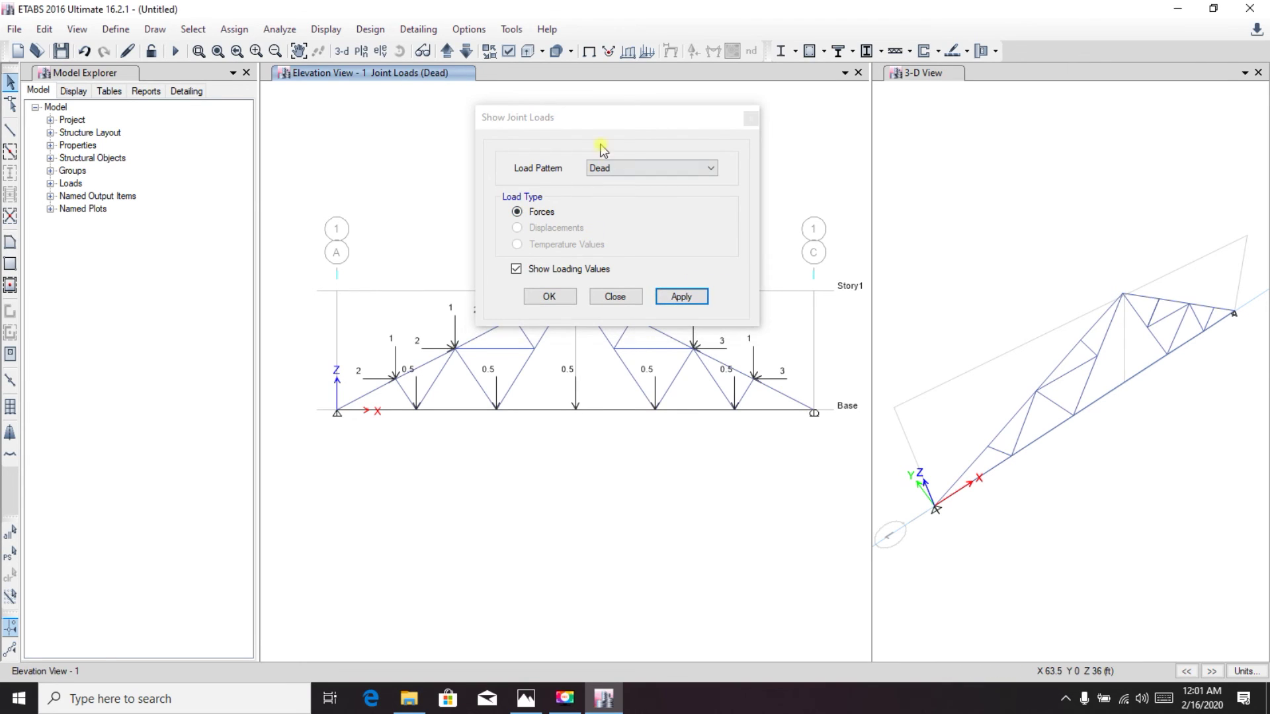
drag(600, 124, 540, 213)
click(554, 386)
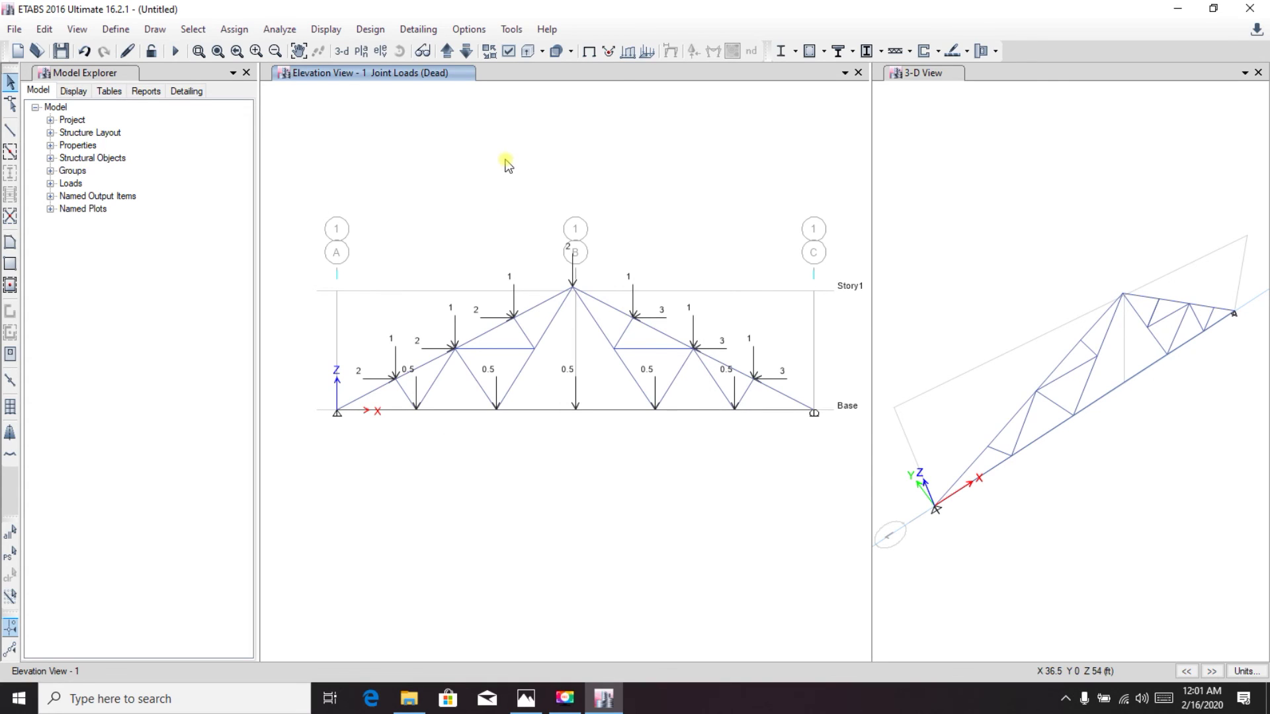
- Run the analysis, saving the model as "truss 1" in the etabs folder
click(175, 53)
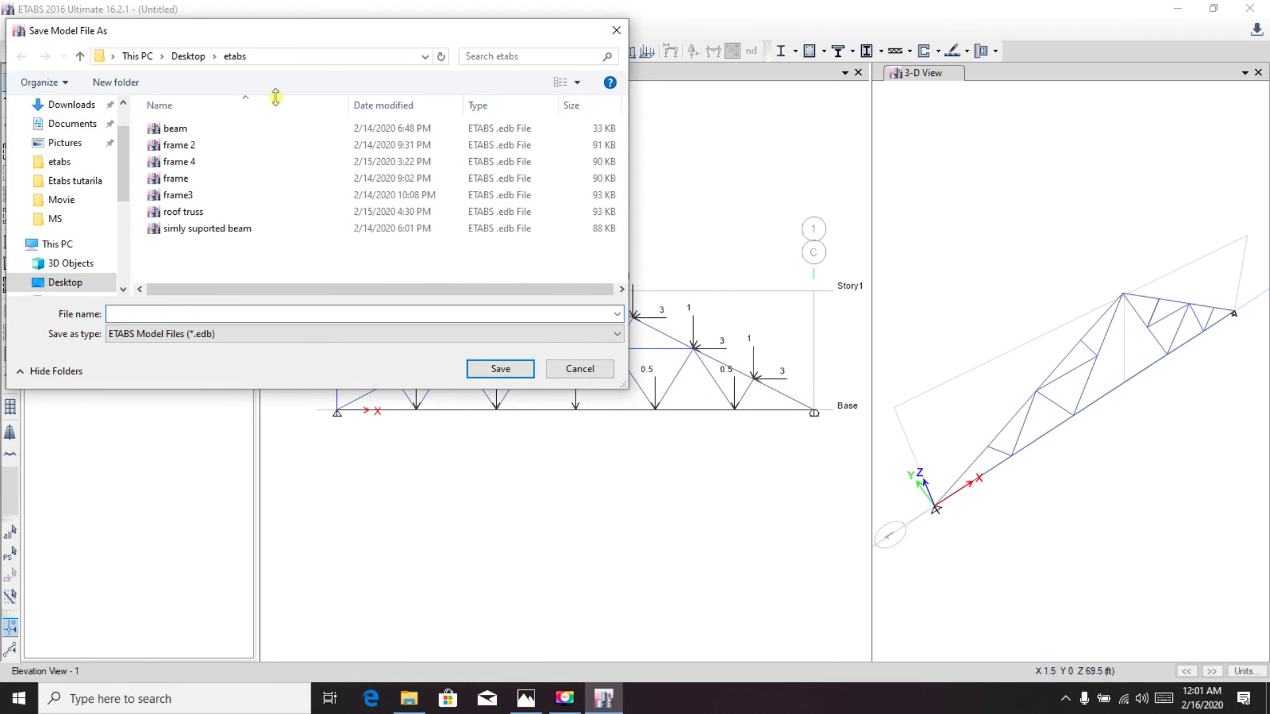
drag(275, 97, 345, 289)
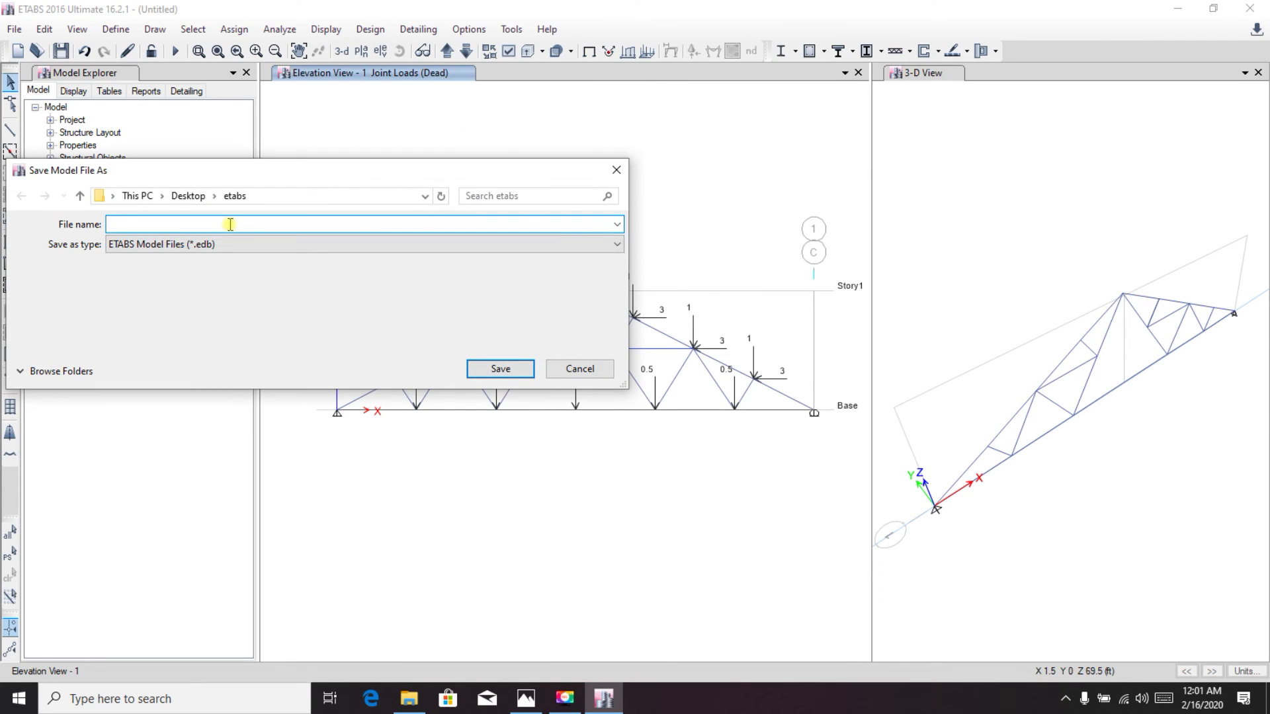
text(fra)
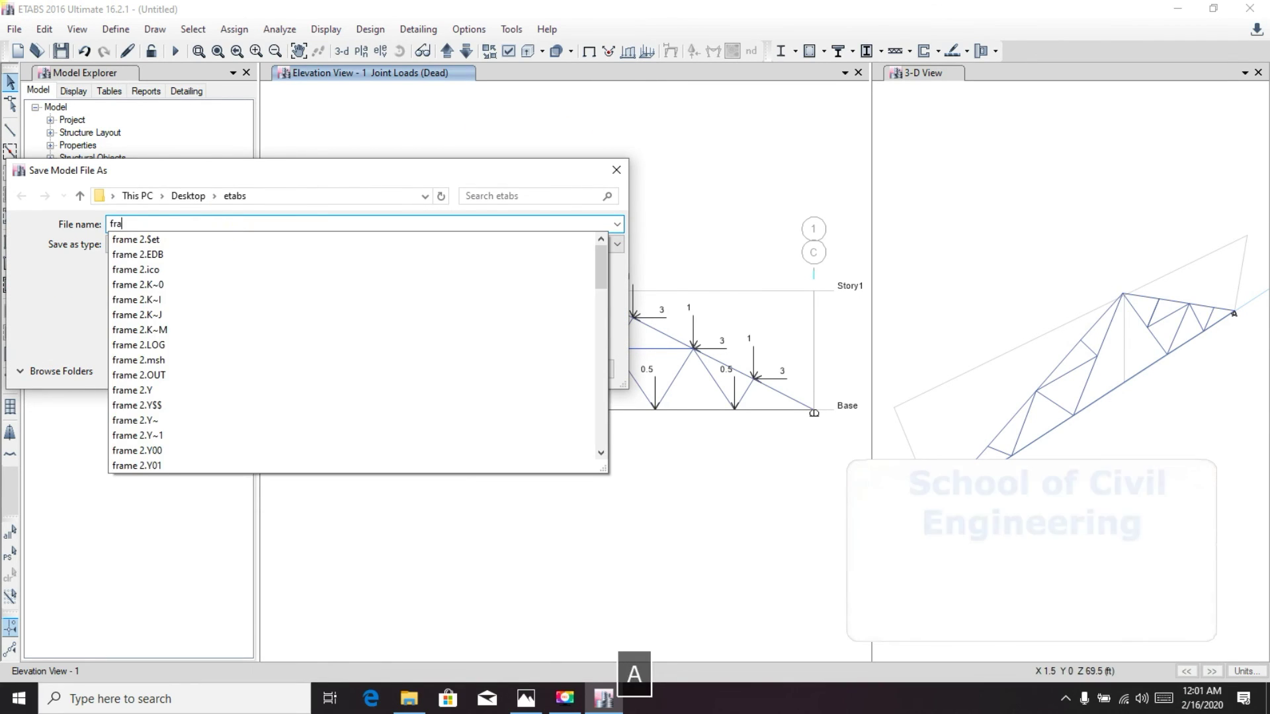
key(BackSpace)
key(BackSpace)
key(BackSpace)
text(t)
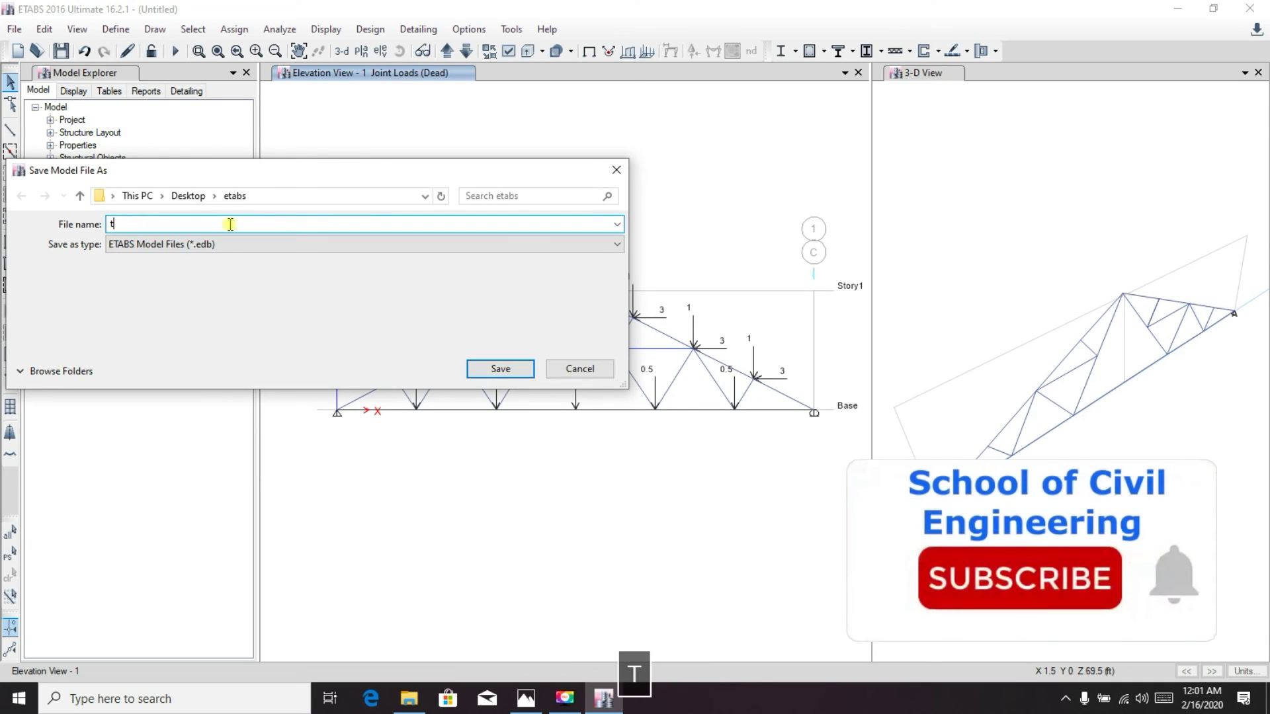
text(russ 1)
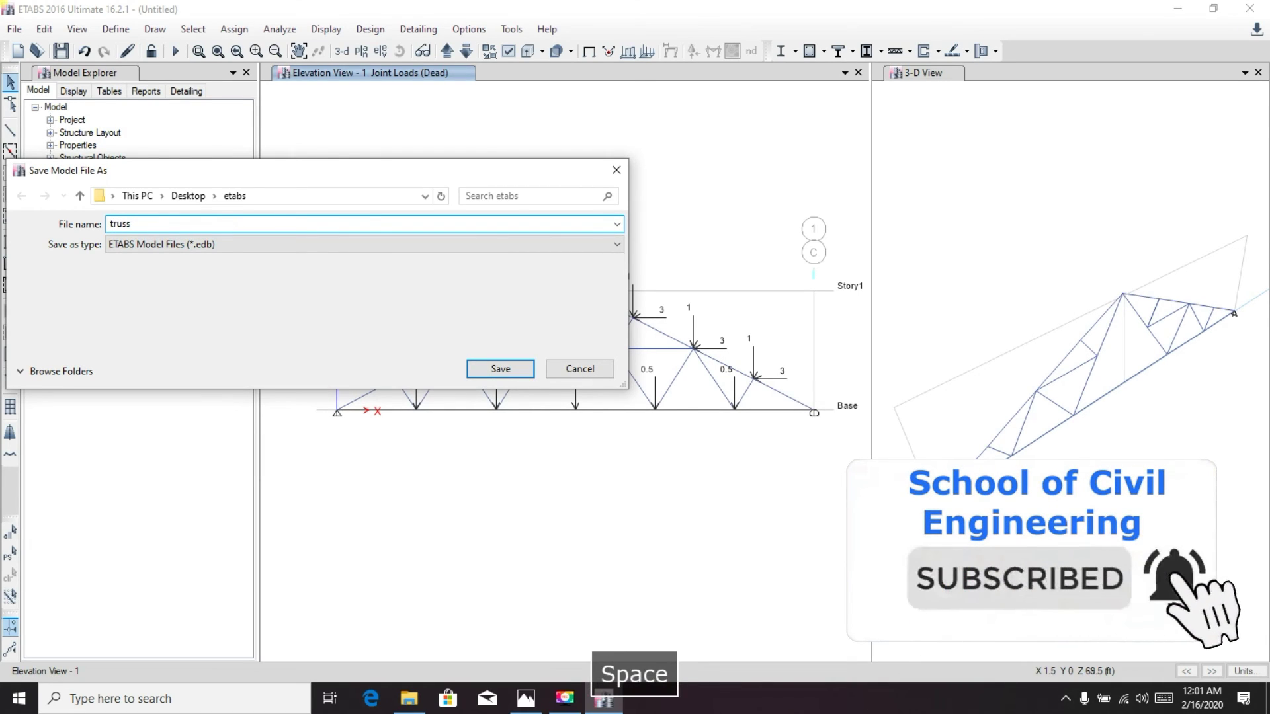
click(499, 369)
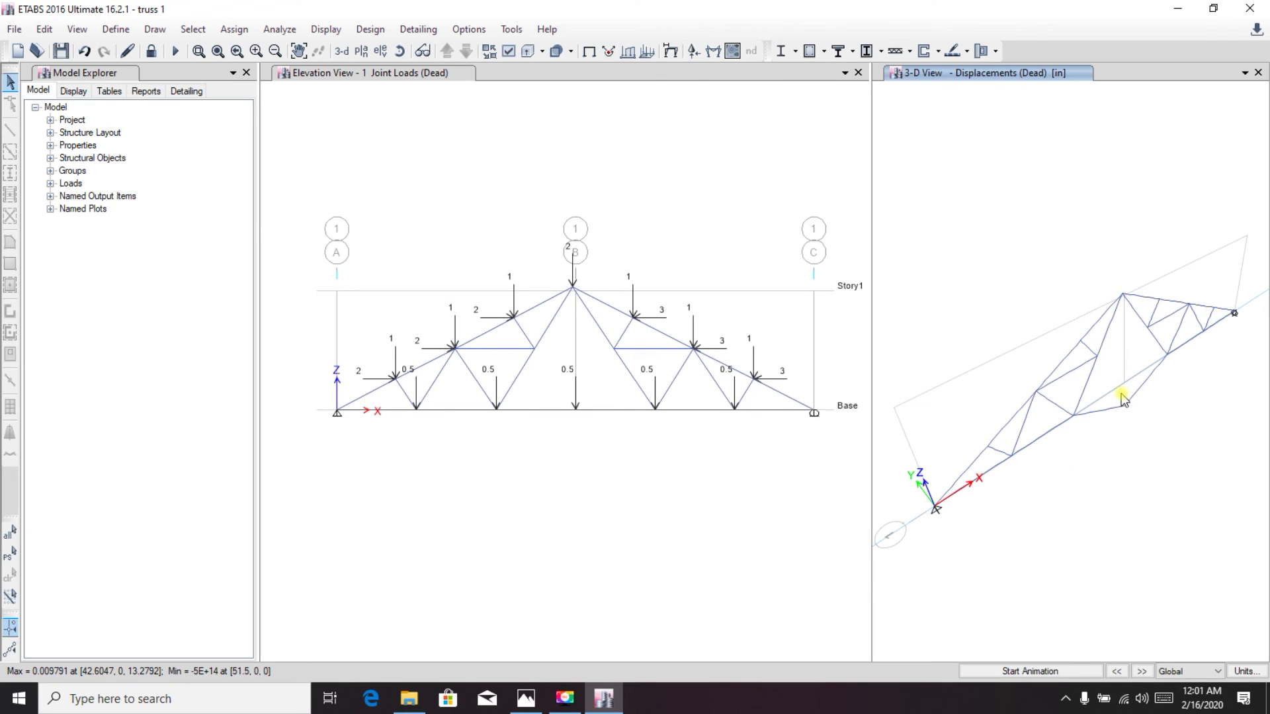
- Examine the truss's Dead-load displaced shape in the 3-D view and close the elevation view
scroll(1125, 338, up, 2)
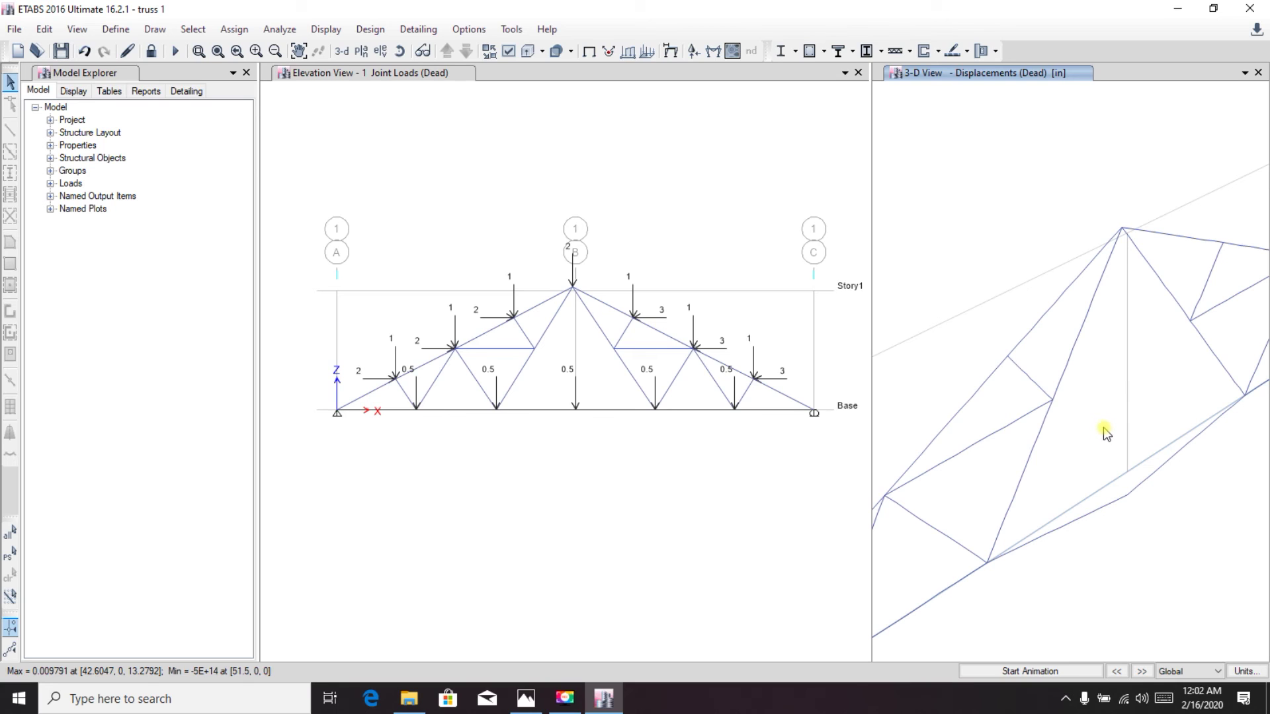
scroll(1106, 433, down, 3)
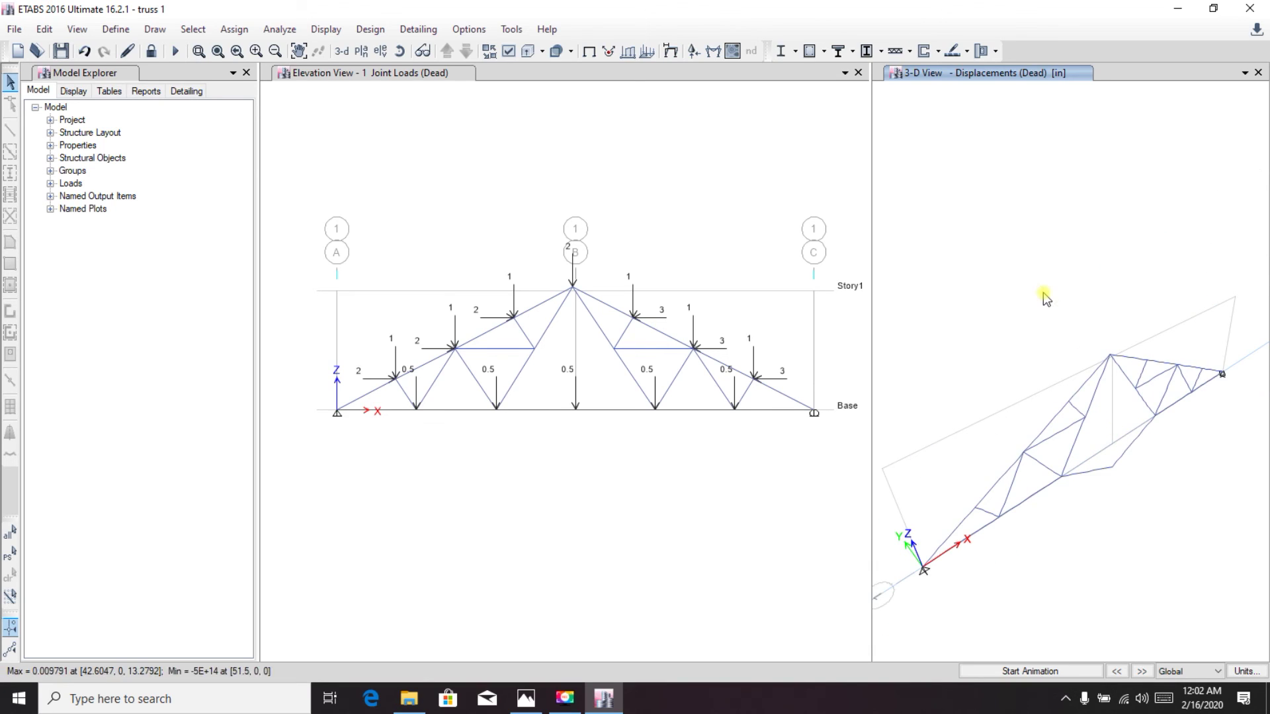
click(858, 73)
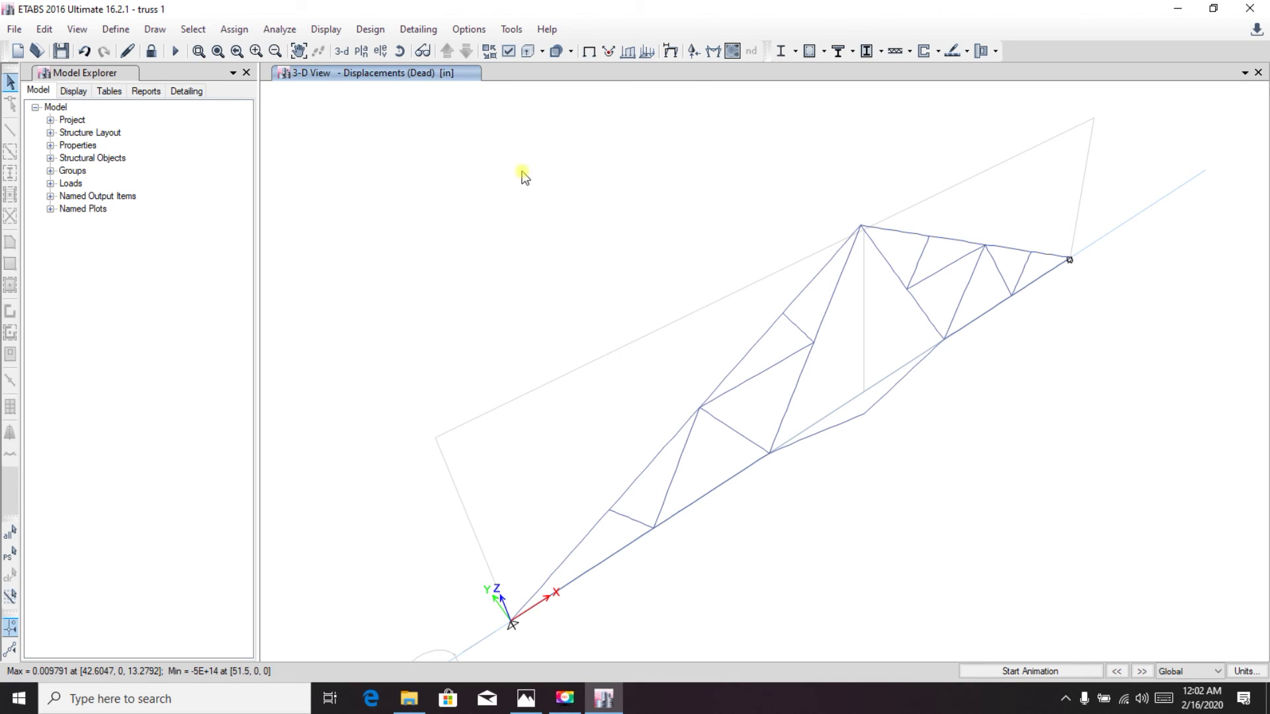
- Display the Fx and Fz support reactions for the Dead case as arrows in the 3-D view
click(692, 51)
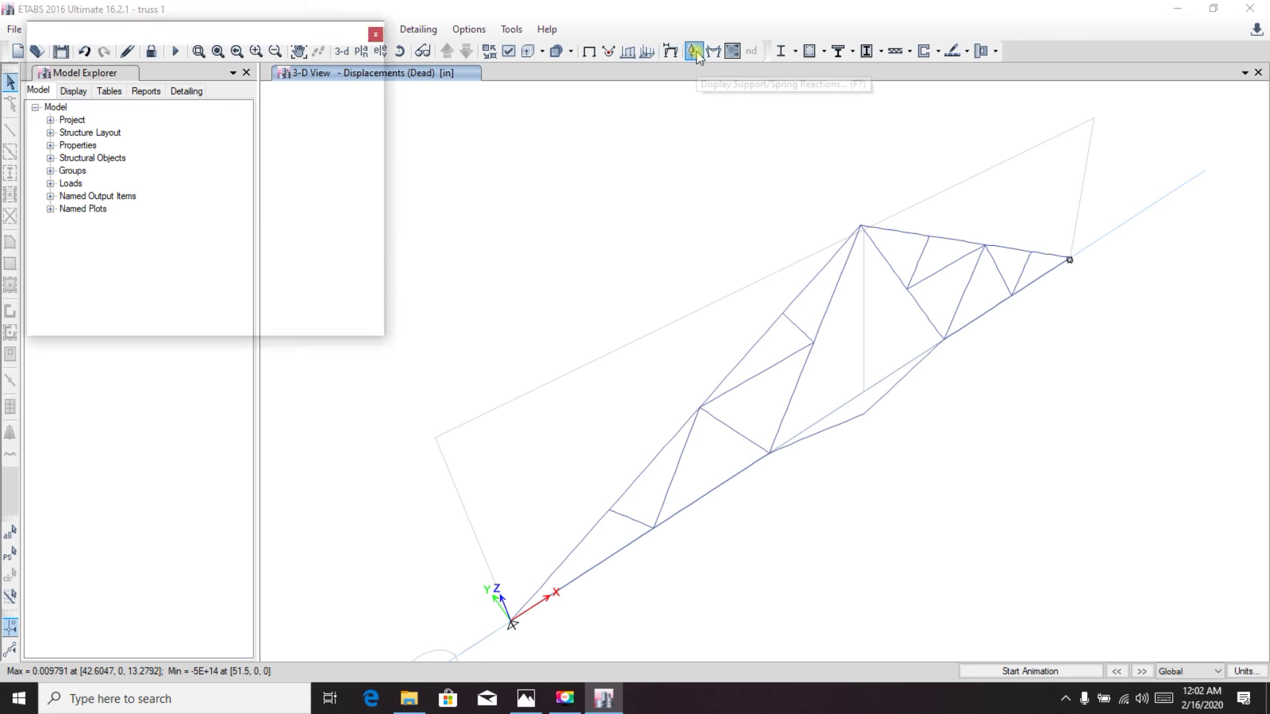
drag(607, 215, 500, 101)
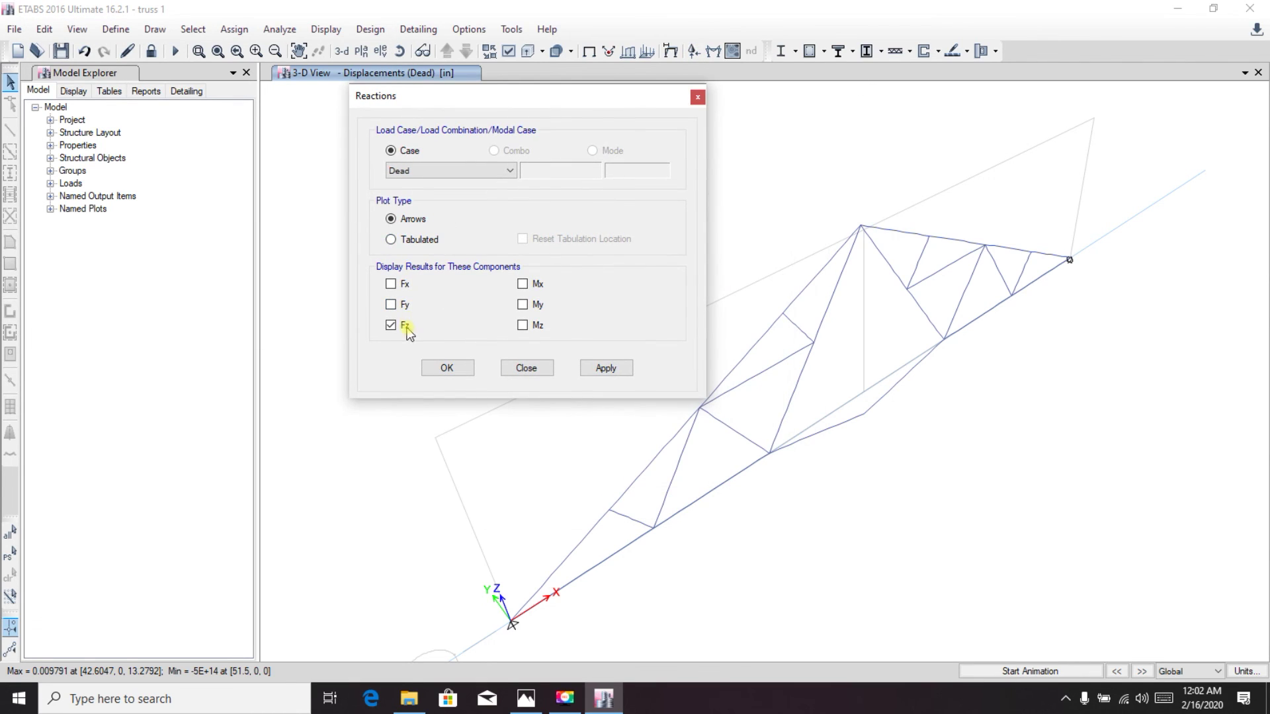
click(606, 367)
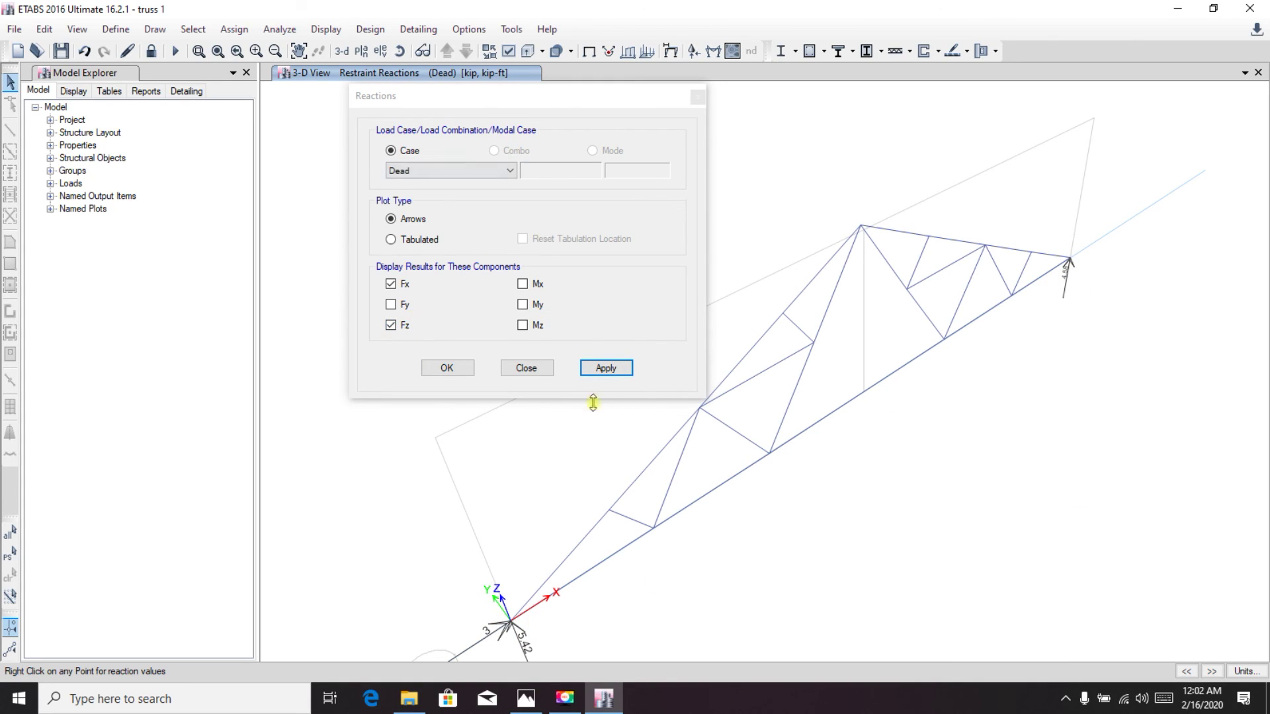
click(527, 369)
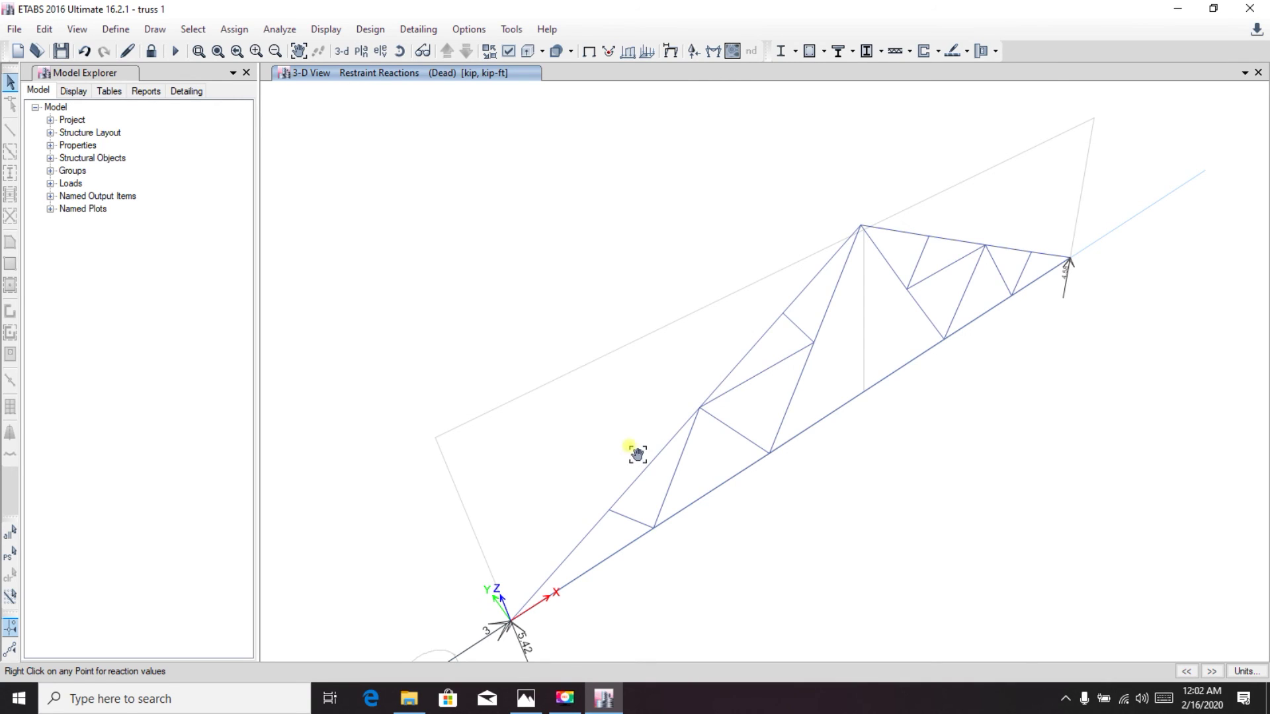
middle_drag(635, 448, 582, 386)
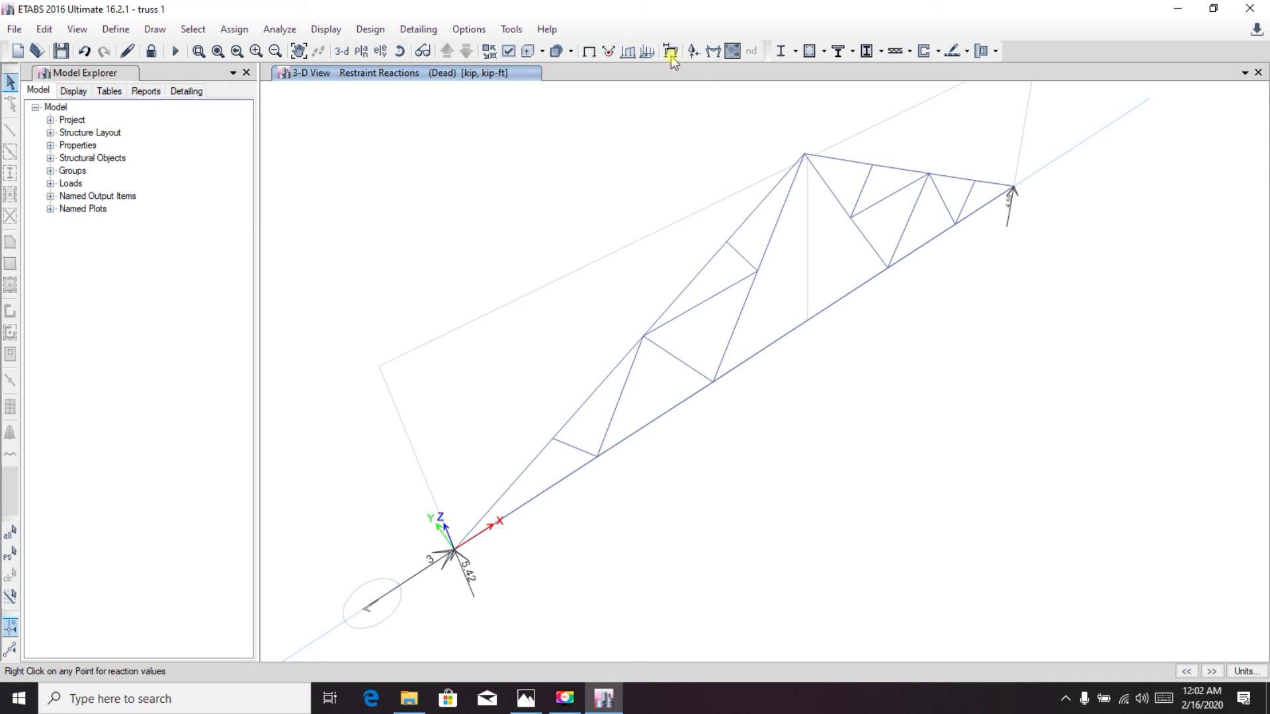
- Display the filled axial force diagram of the frames for the Dead case in the 3-D view
click(713, 51)
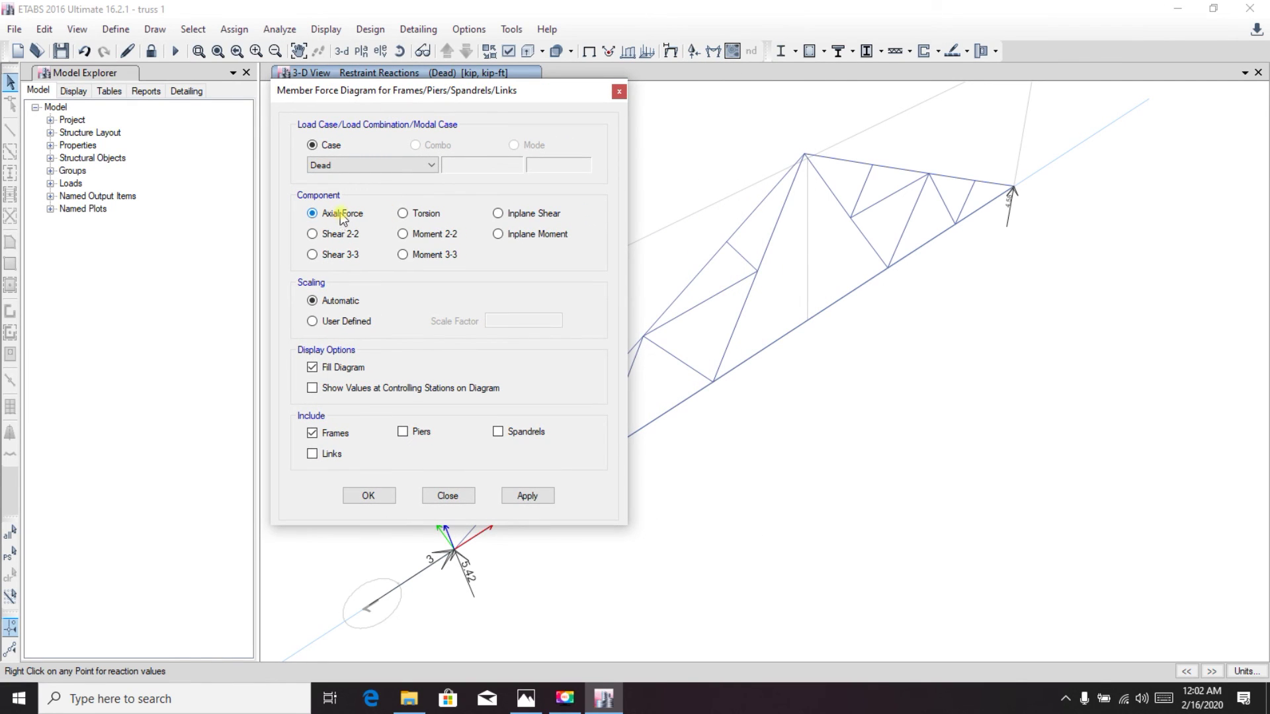
drag(394, 94, 285, 77)
click(419, 479)
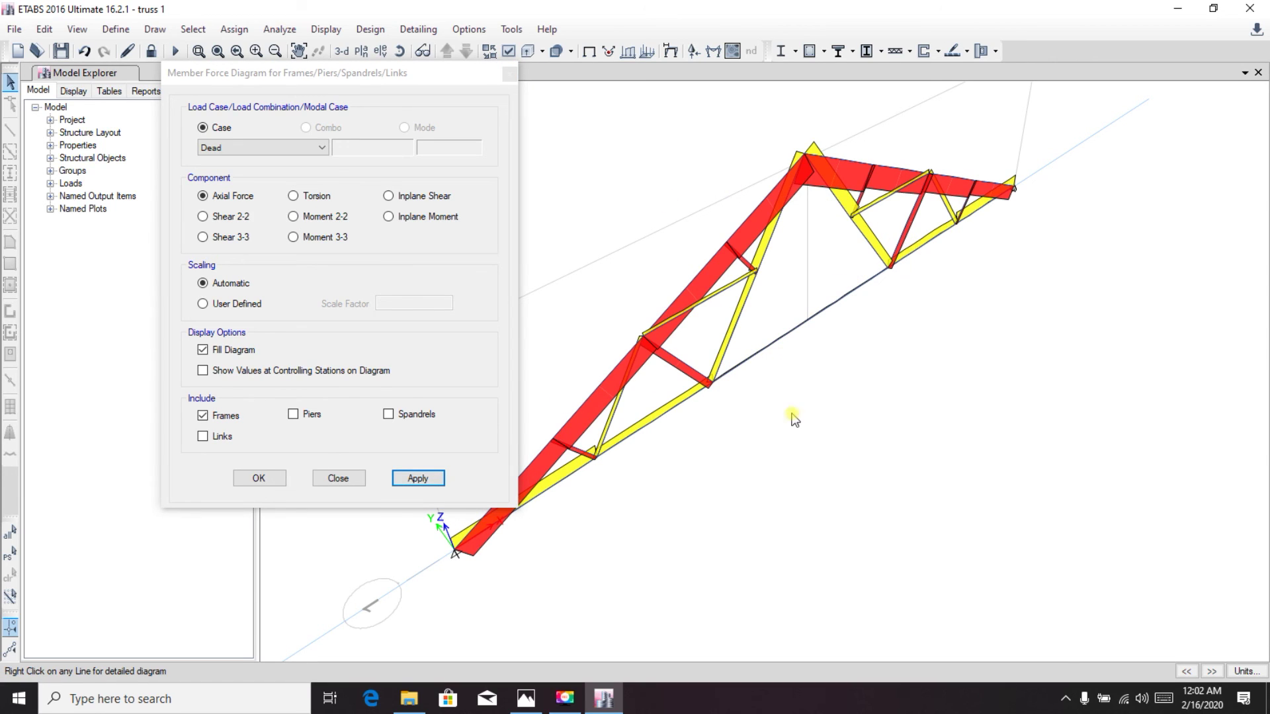
drag(411, 72, 108, 186)
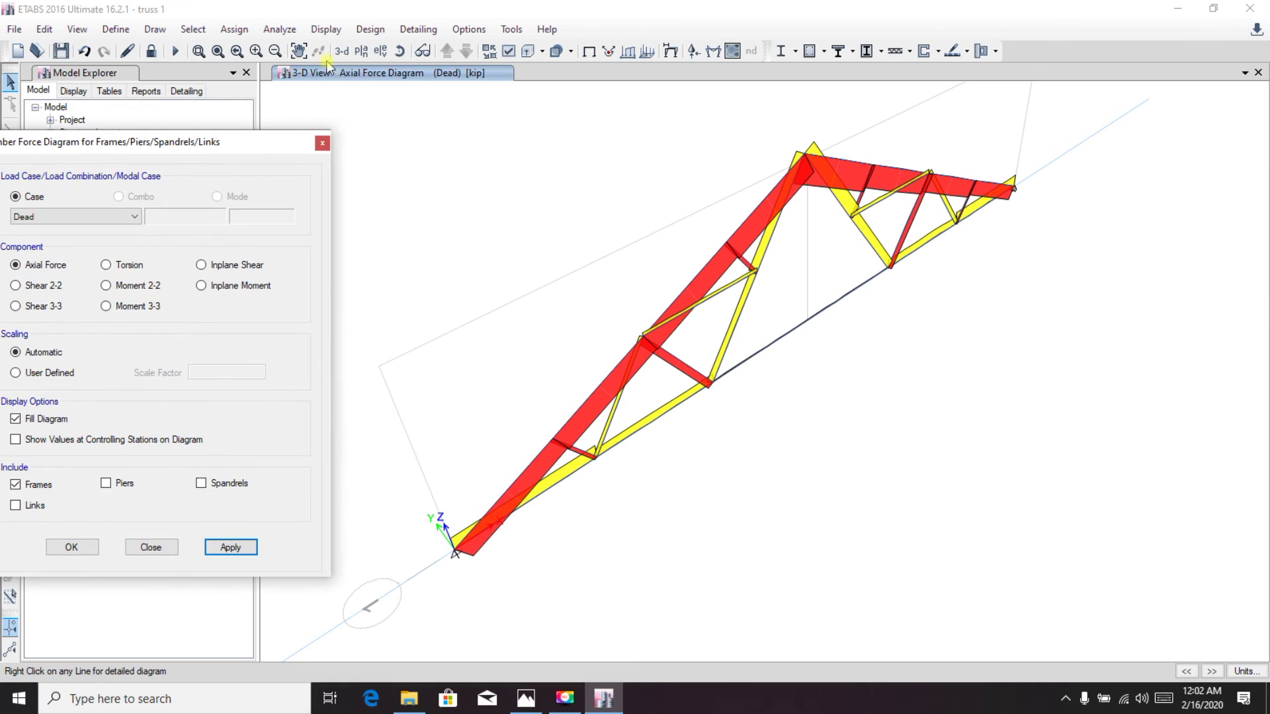
- Switch the axial force diagram from the 3-D view to the elevation along grid 1
click(381, 52)
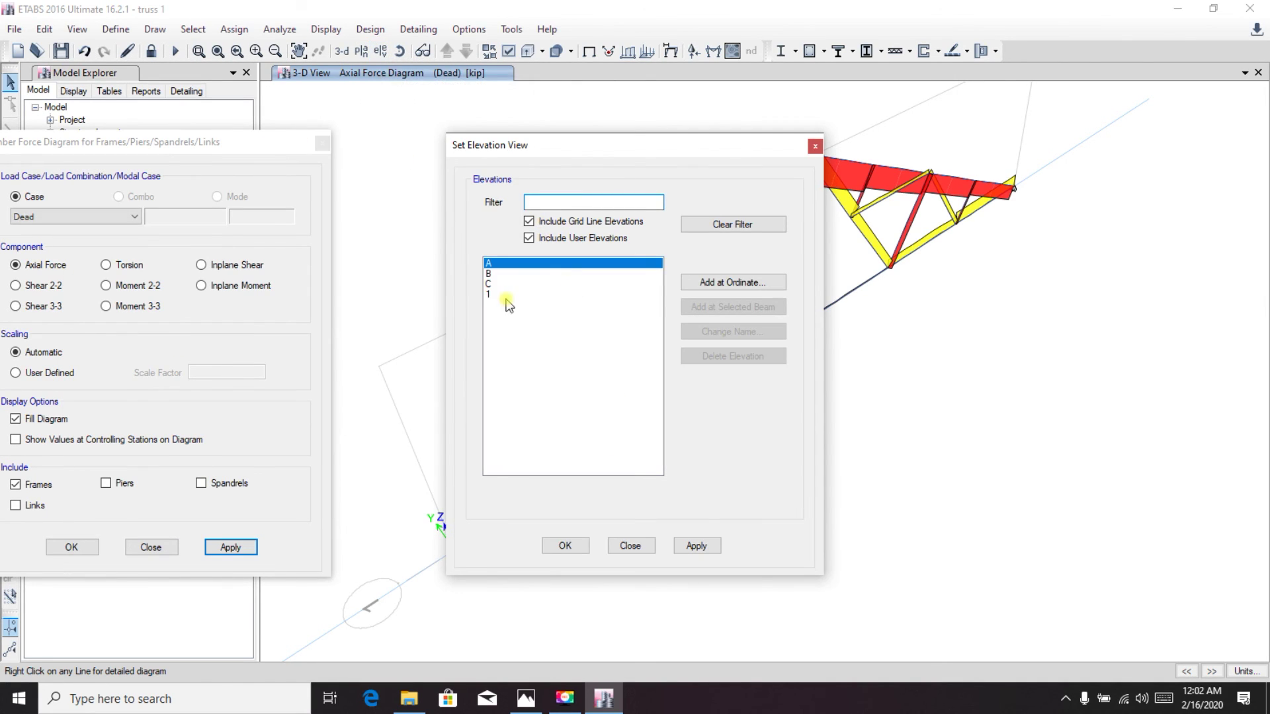
click(498, 294)
click(696, 546)
click(564, 546)
middle_drag(735, 523, 761, 367)
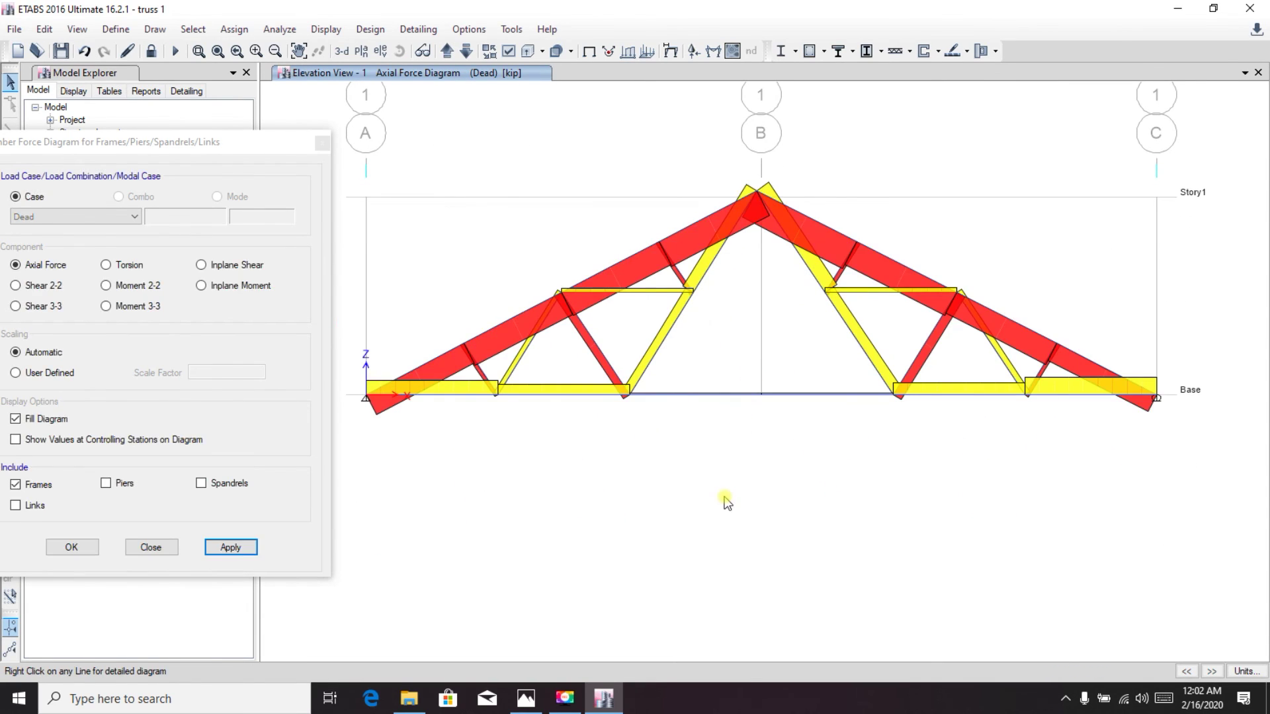
- Check the Shear 2-2 and Moment 3-3 diagrams of the truss members for the Dead case
drag(245, 136, 363, 98)
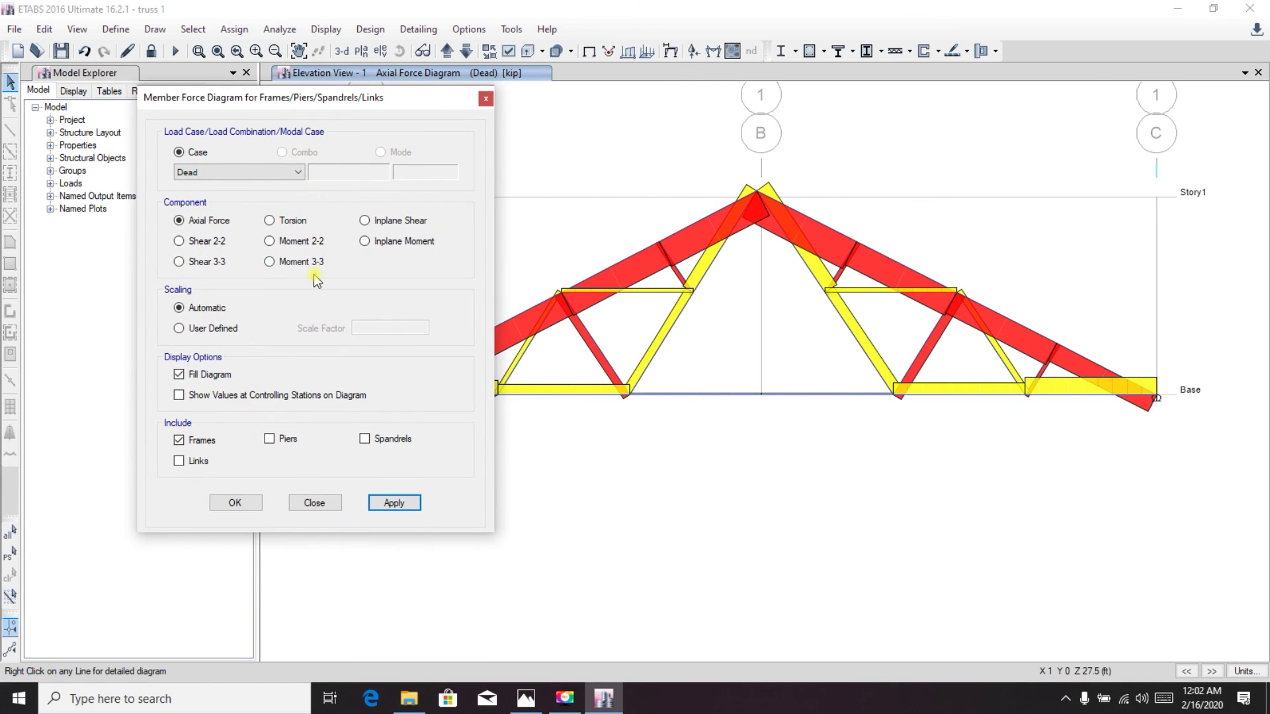
click(226, 242)
click(414, 513)
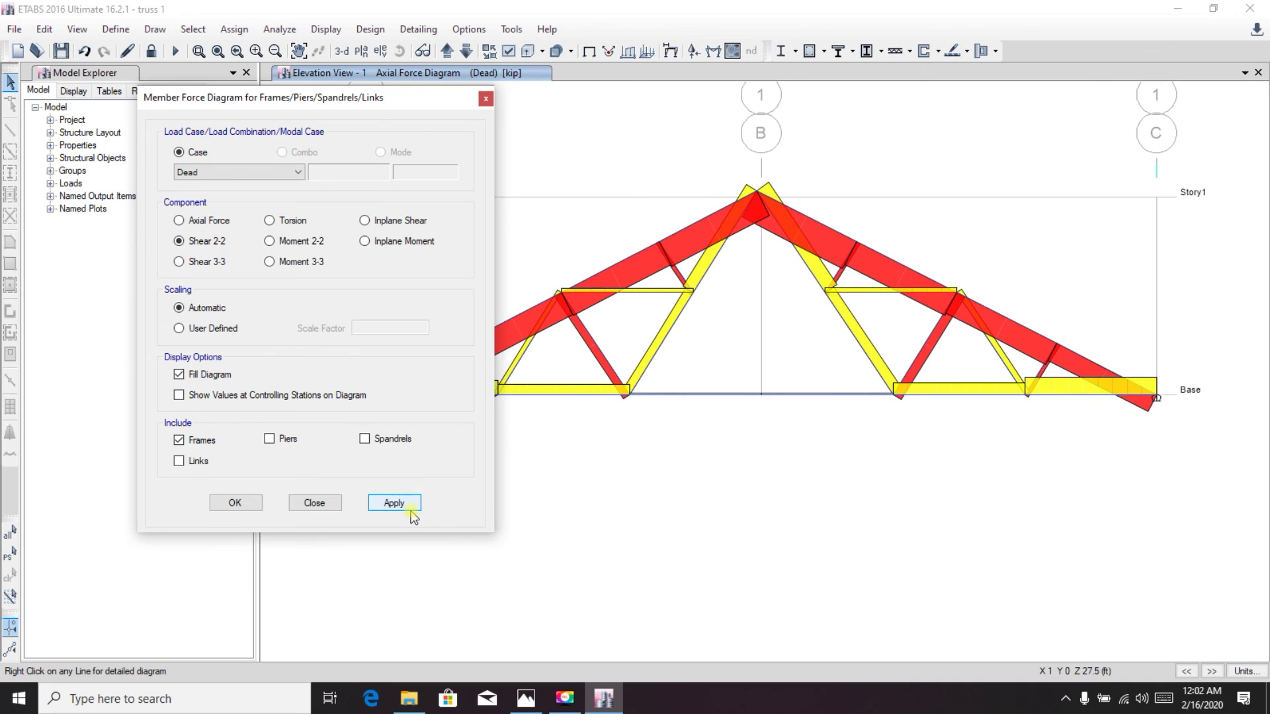
click(270, 262)
click(394, 503)
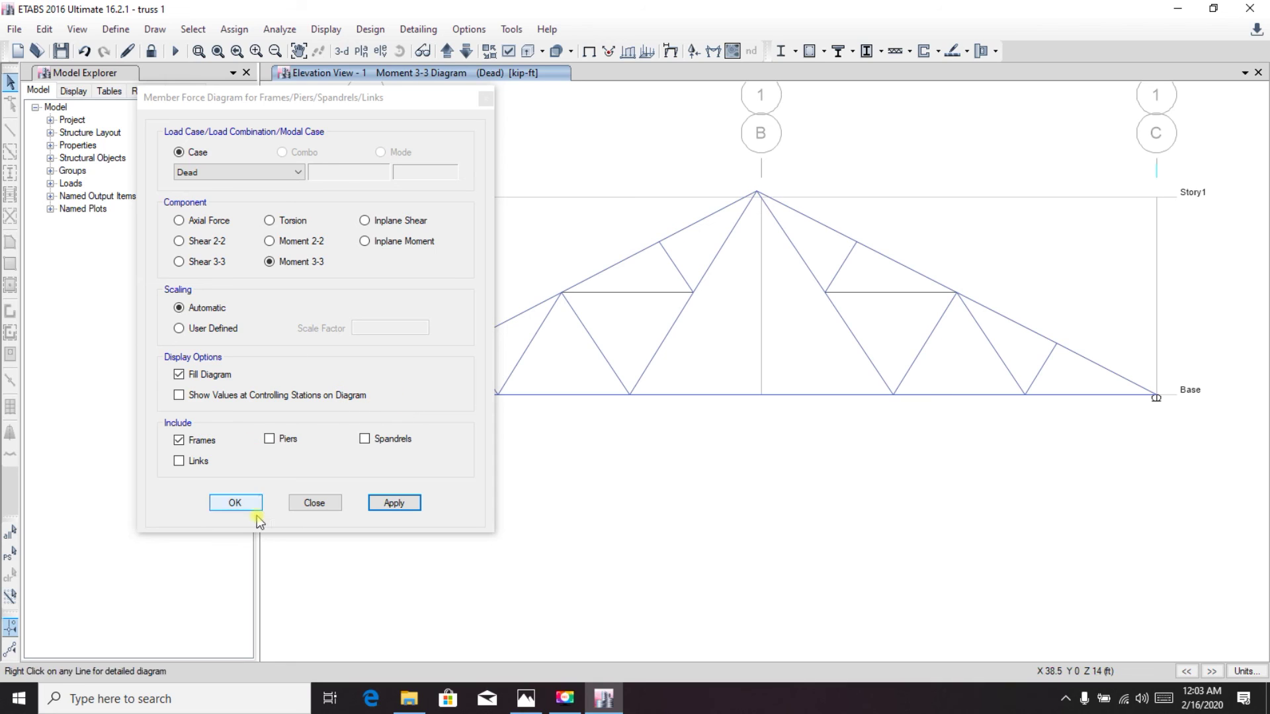
drag(317, 106, 256, 79)
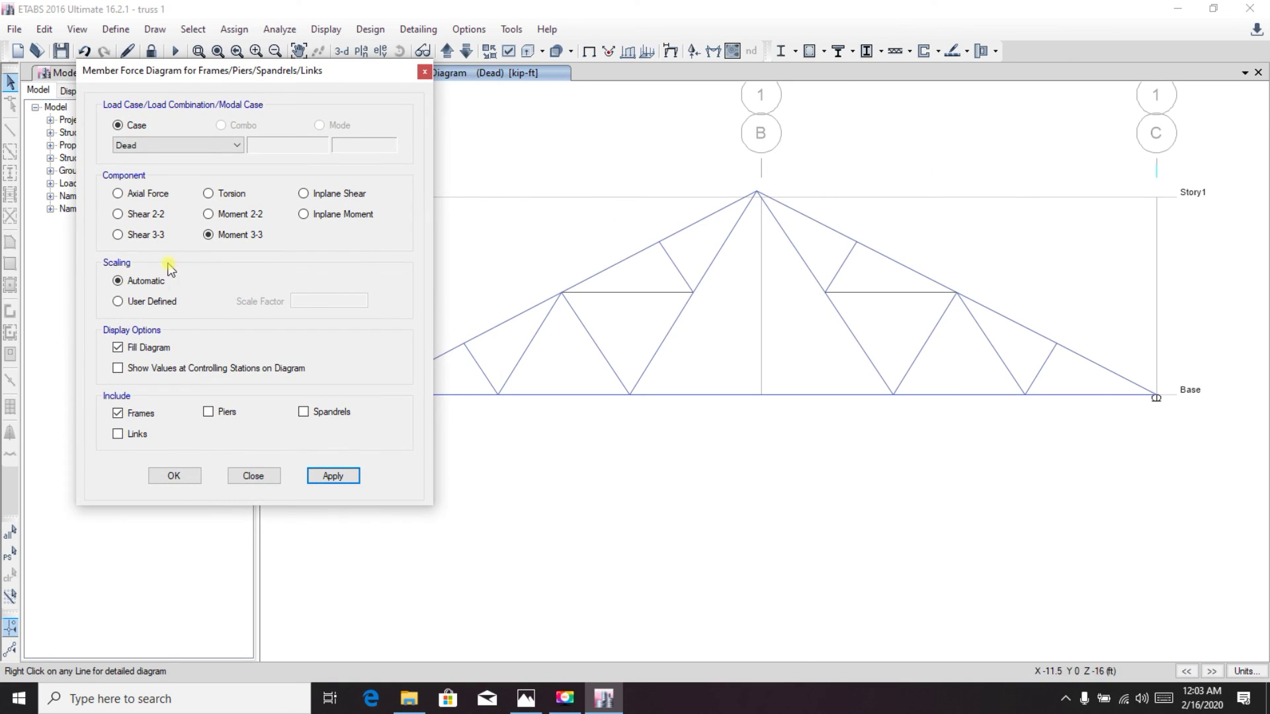
click(252, 477)
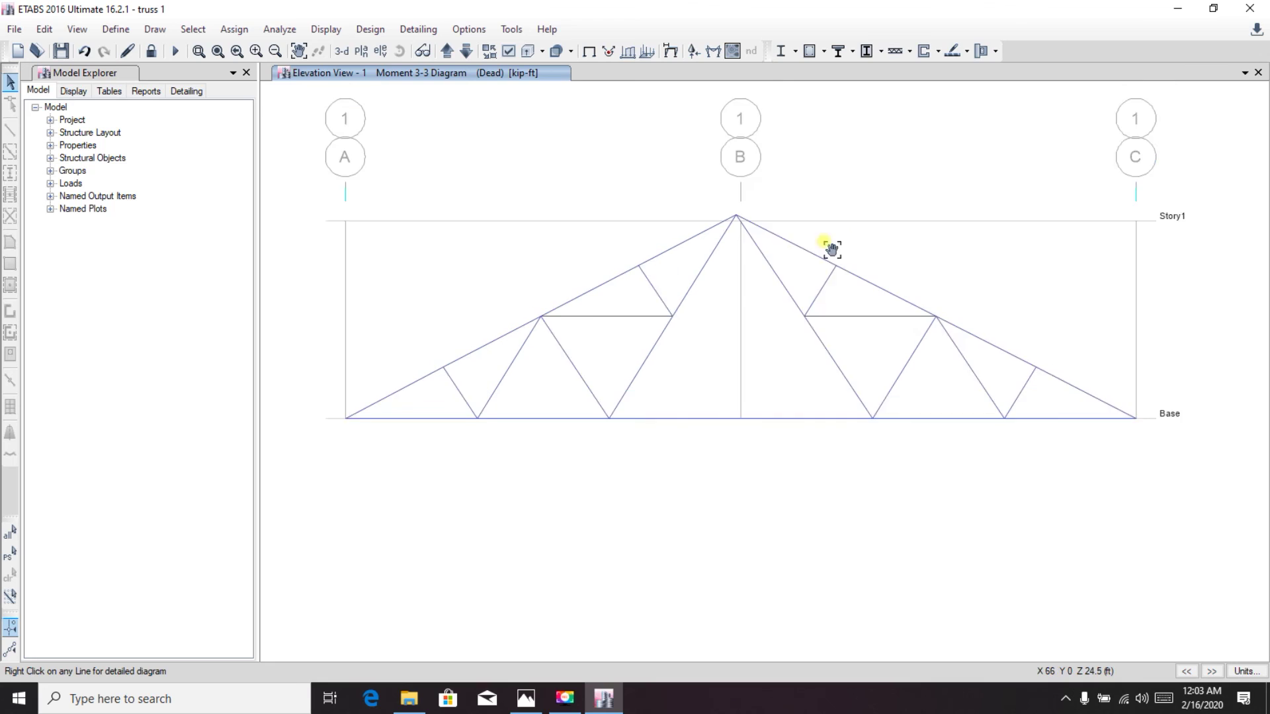
- Redisplay the Dead axial force diagram on the grid 1 elevation and inspect the member force near the apex
click(713, 51)
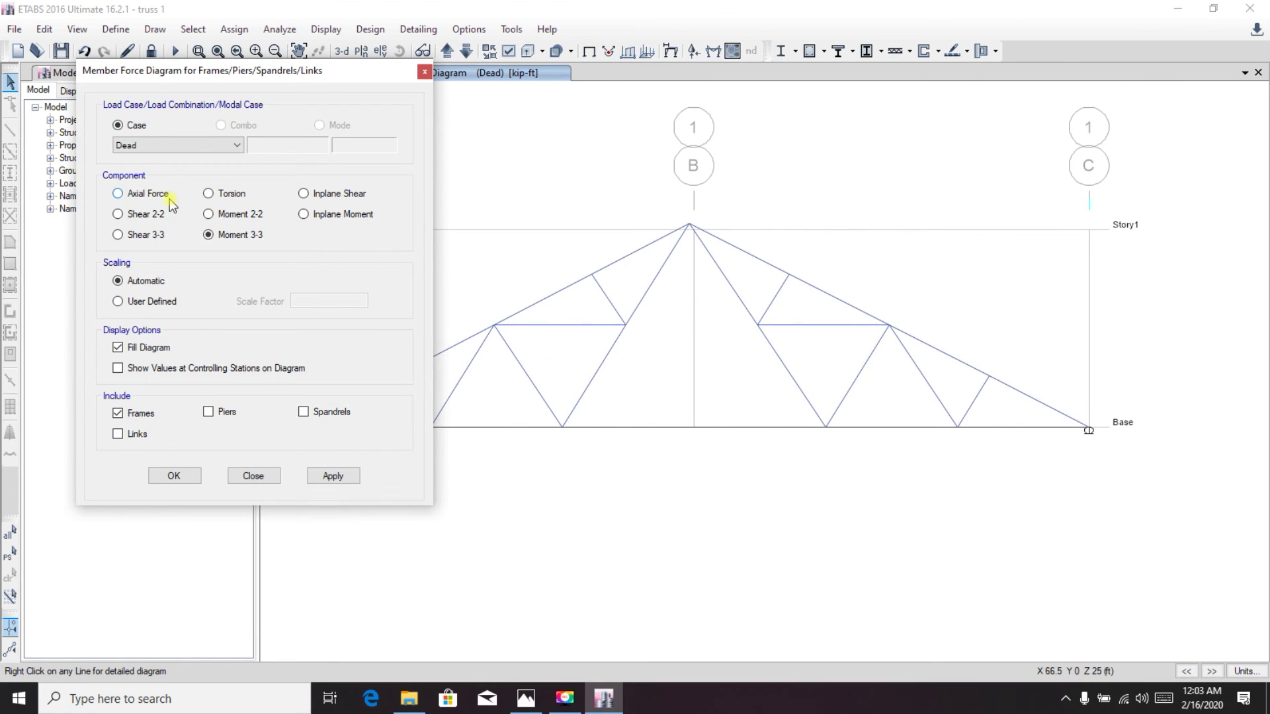
click(333, 476)
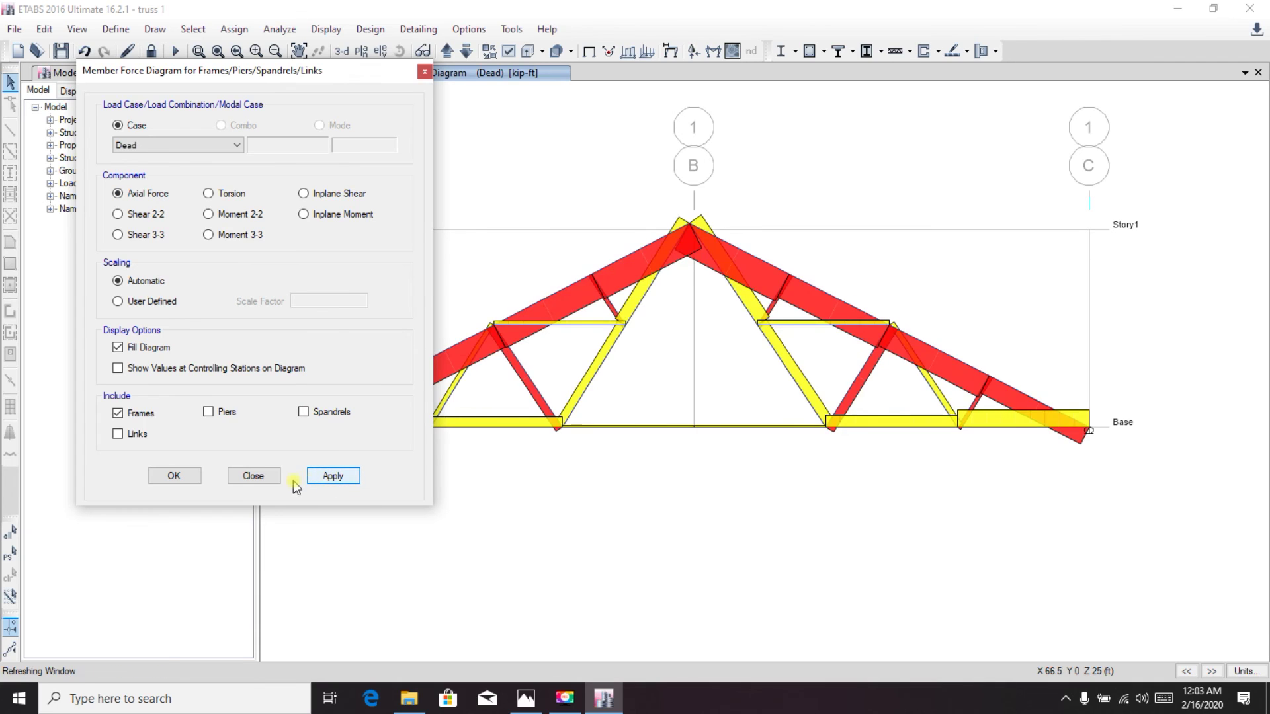
click(173, 477)
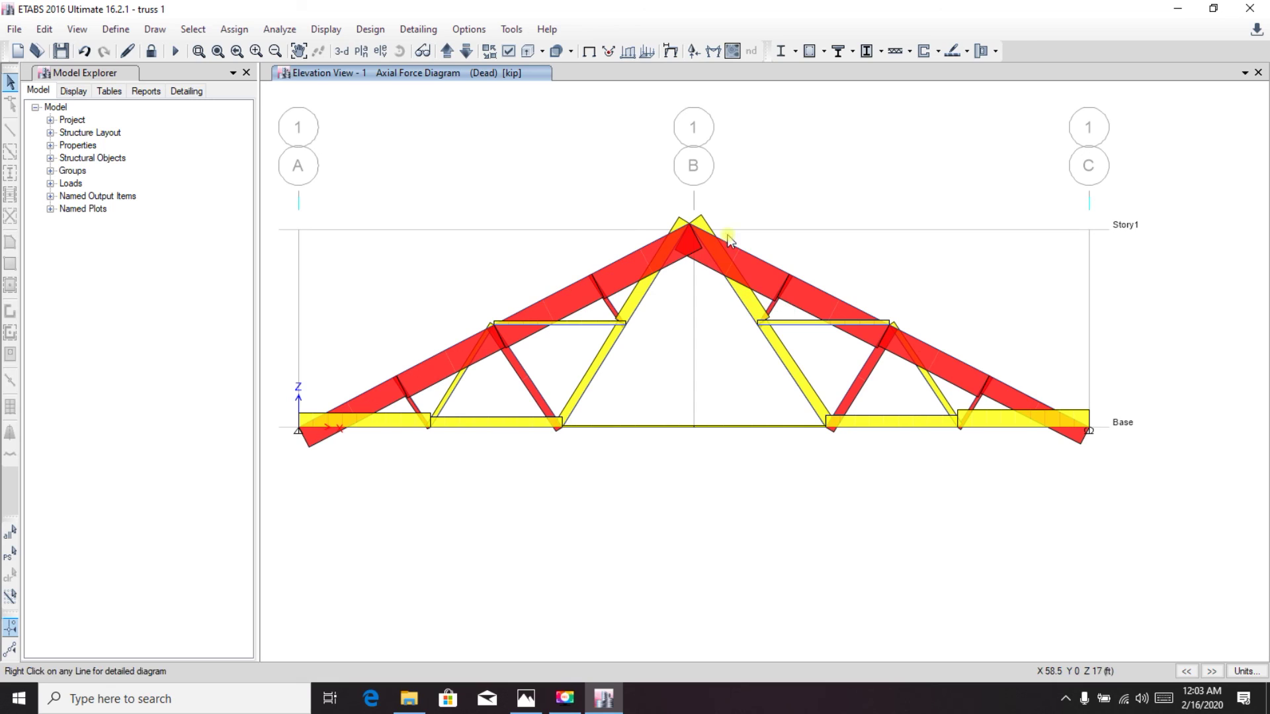
mouse_move(682, 245)
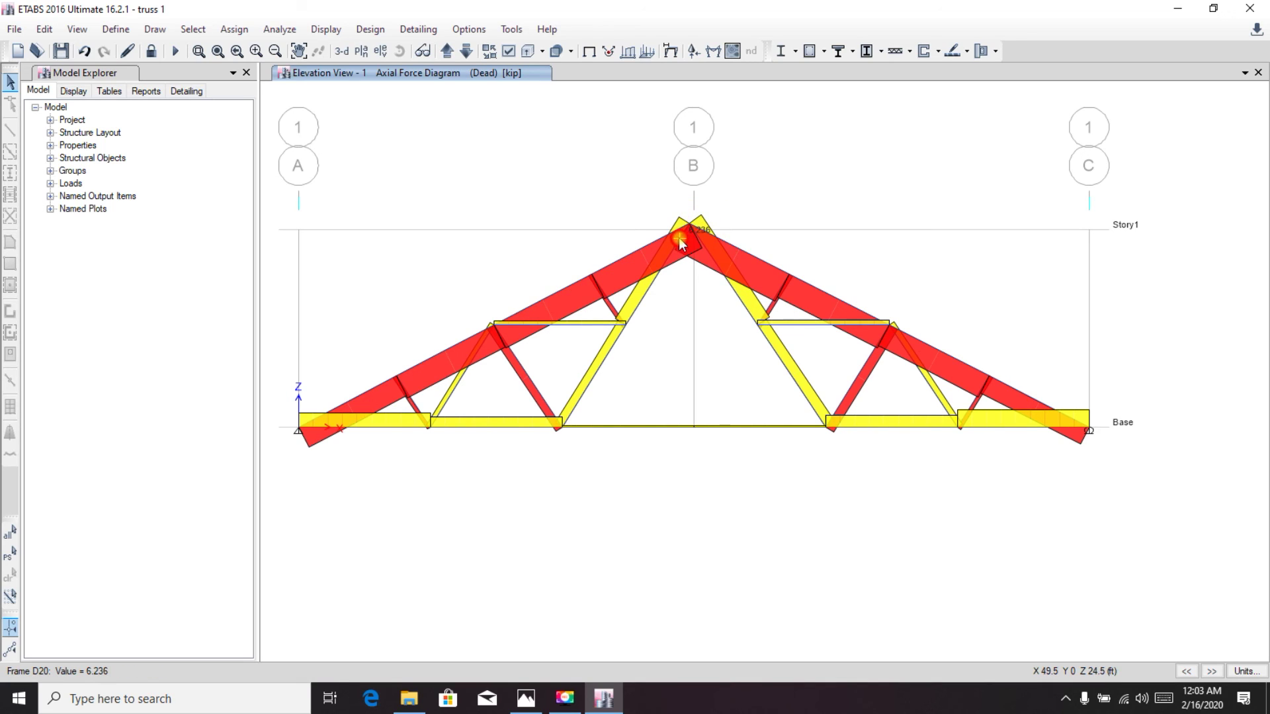